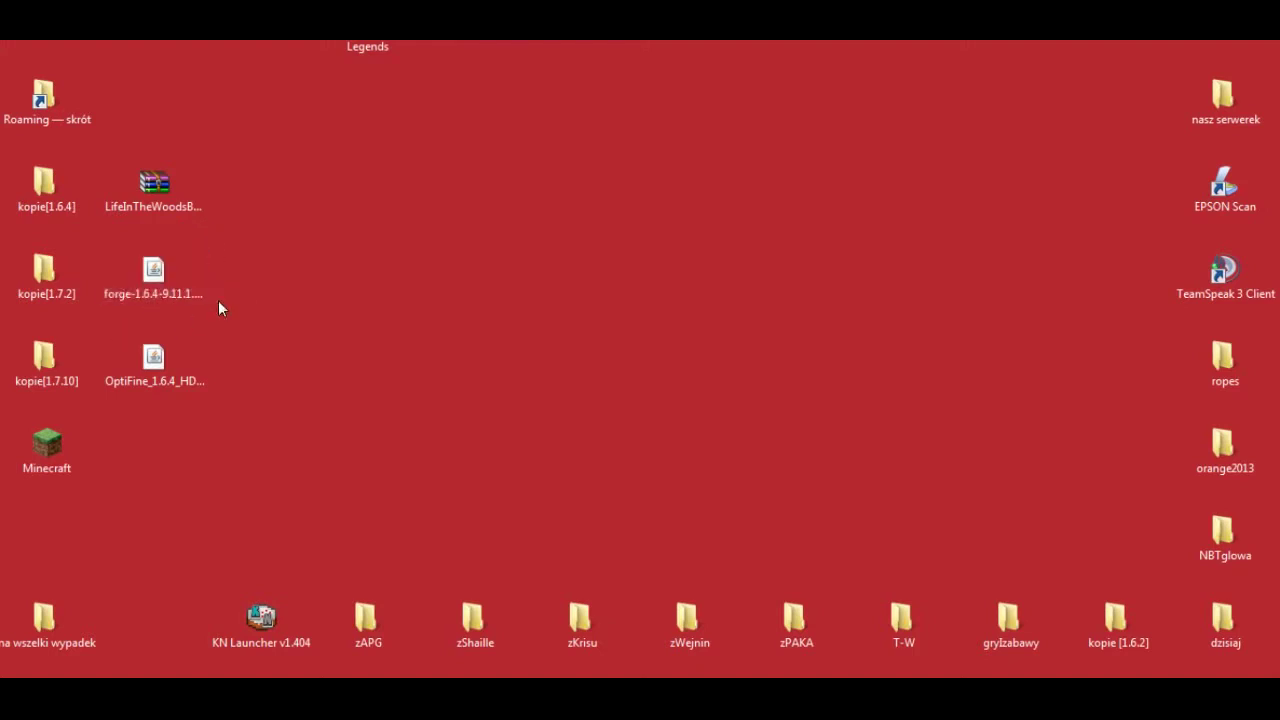
Step: Look through the Life in the Woods page down to the Basic link in its Download section
left_click(154, 304)
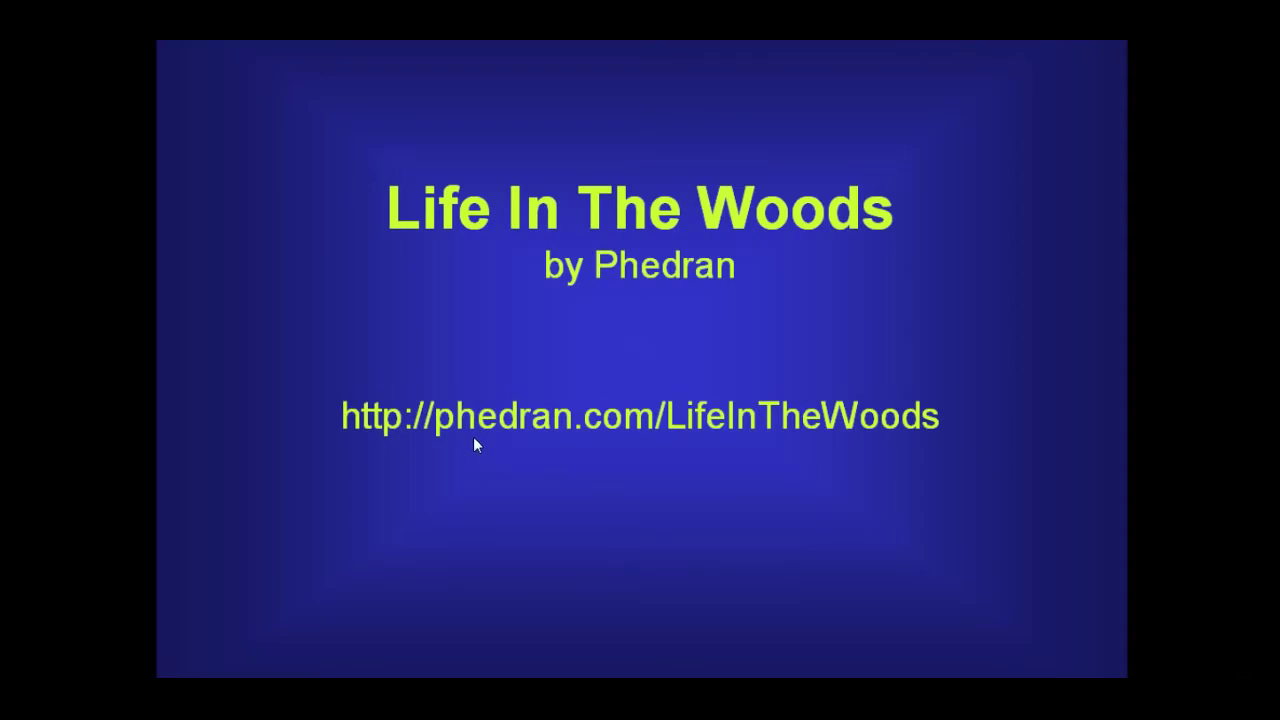
left_click(486, 470)
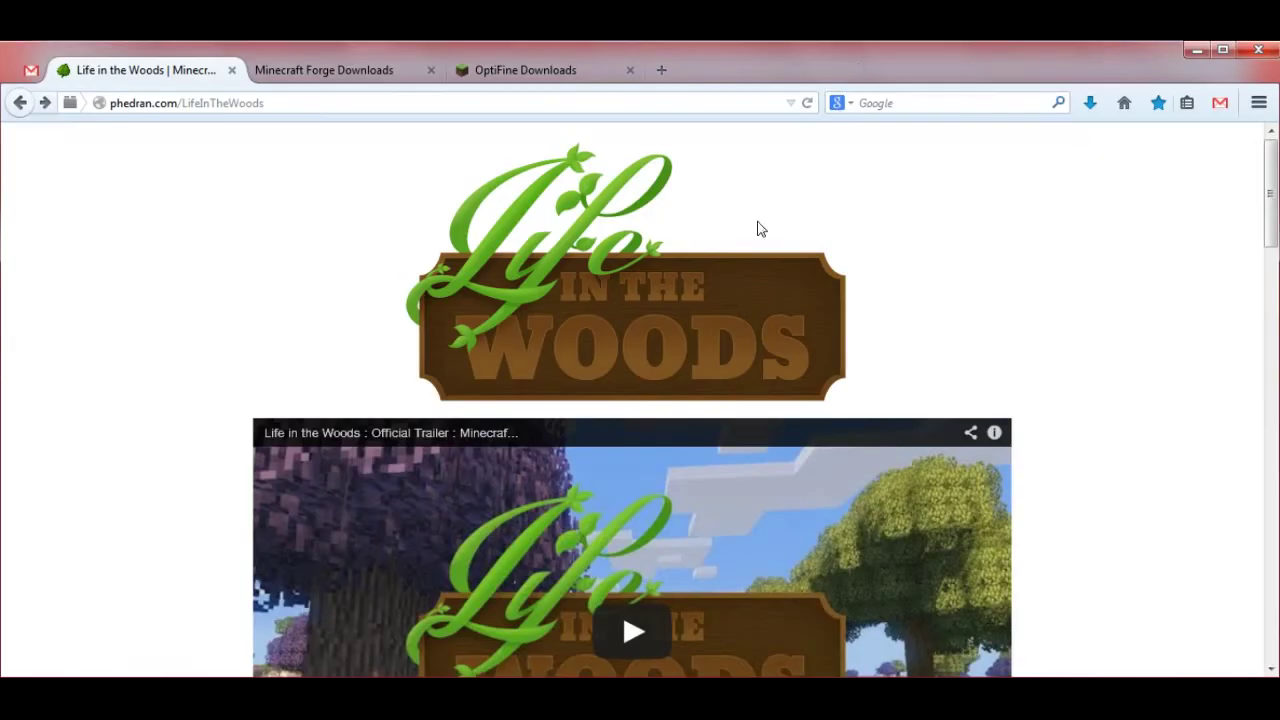
scroll(640, 395, "down", 3)
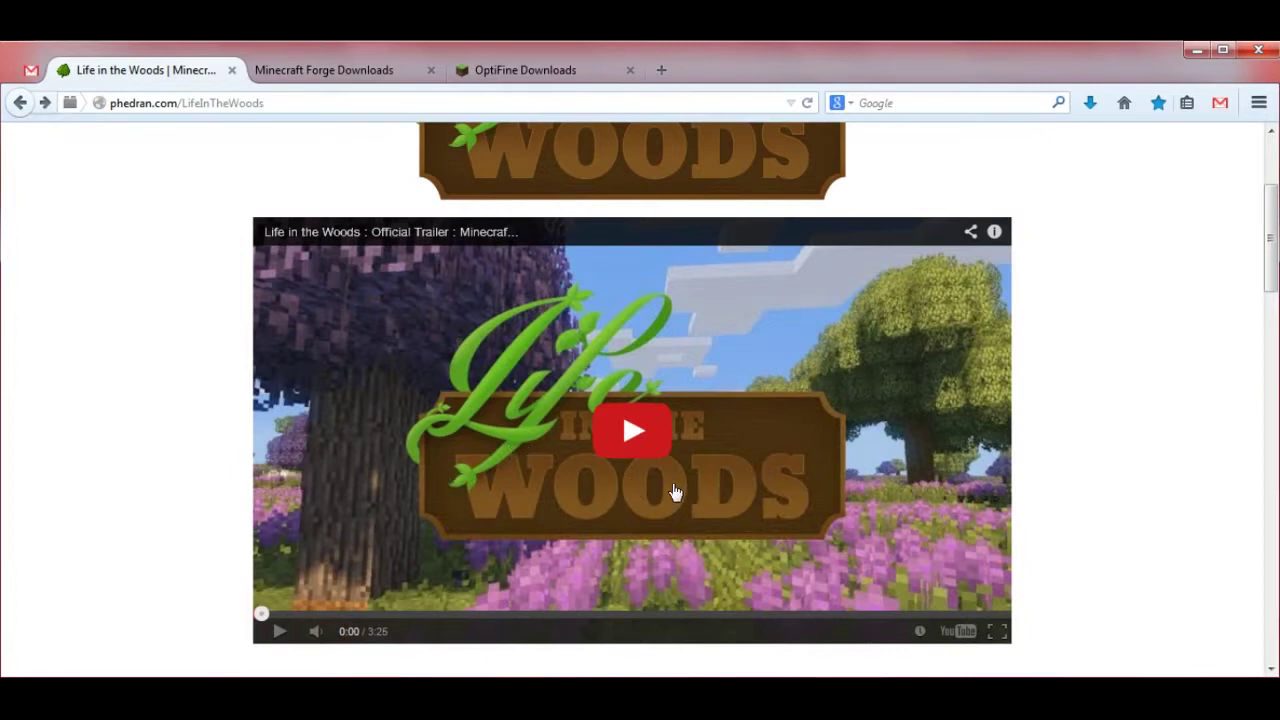
scroll(191, 494, "down", 5)
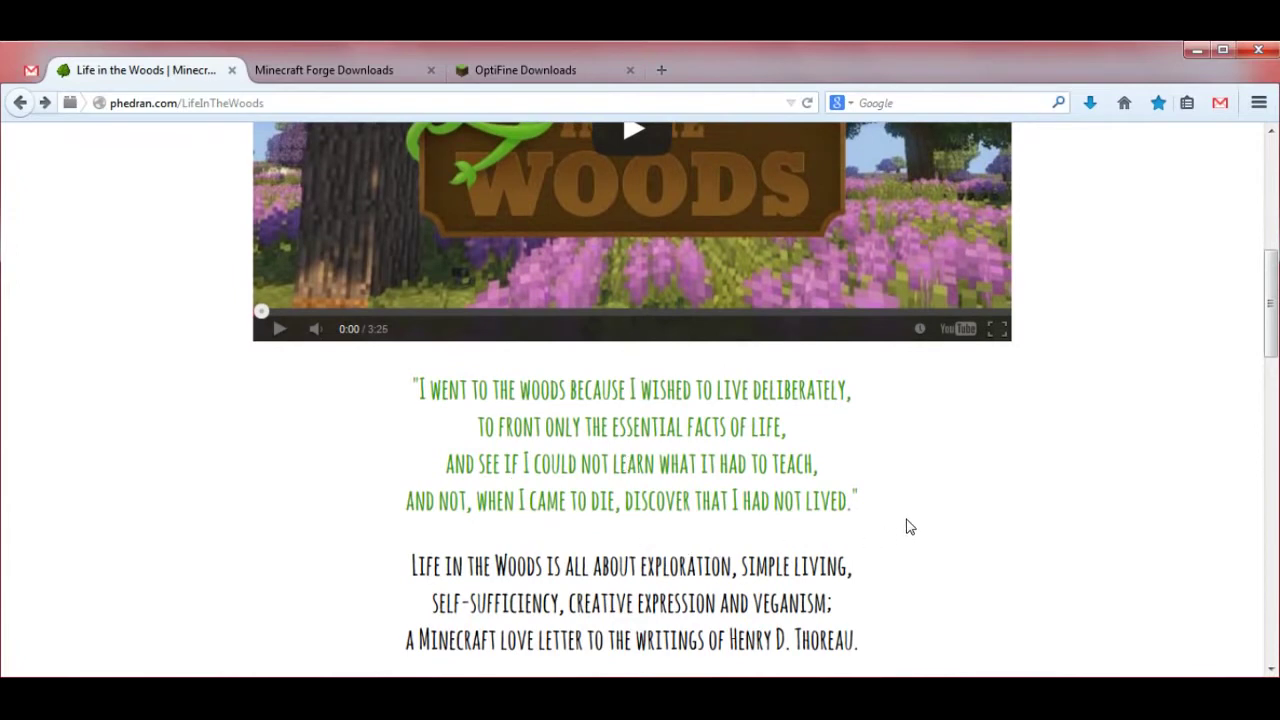
scroll(912, 527, "down", 2)
scroll(920, 520, "down", 1)
scroll(914, 514, "down", 3)
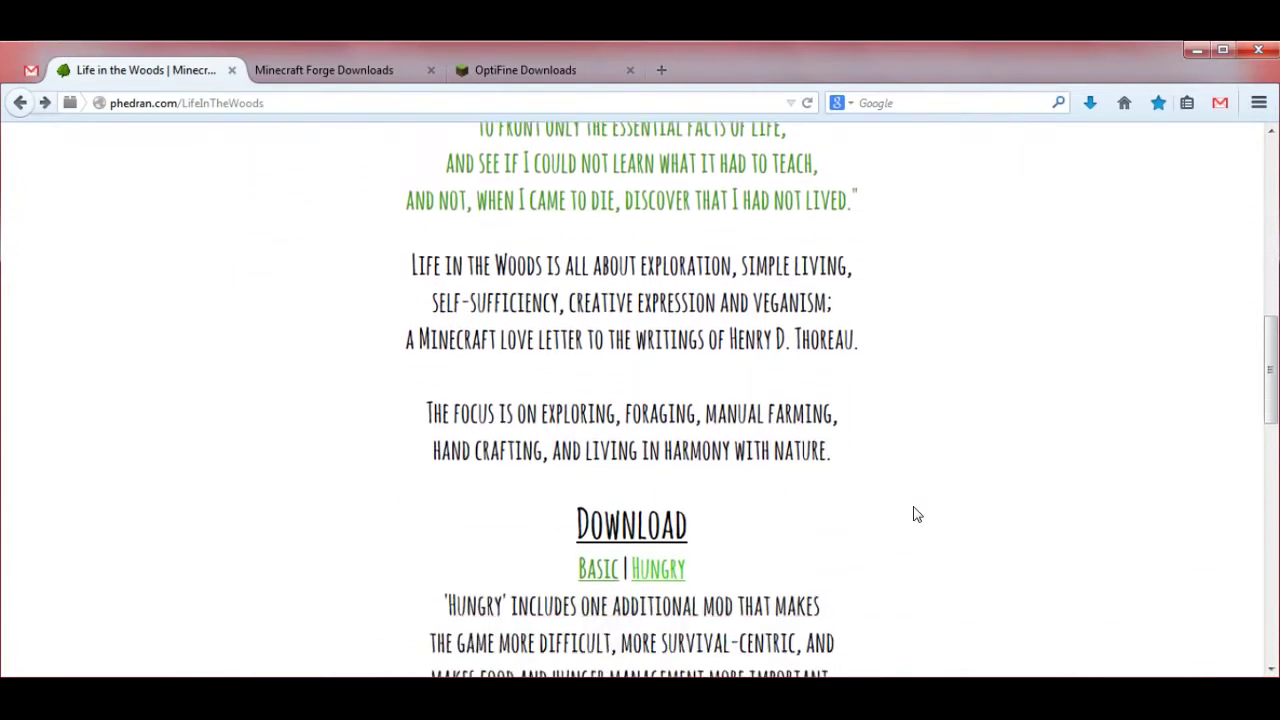
left_click_drag(716, 482, 537, 489)
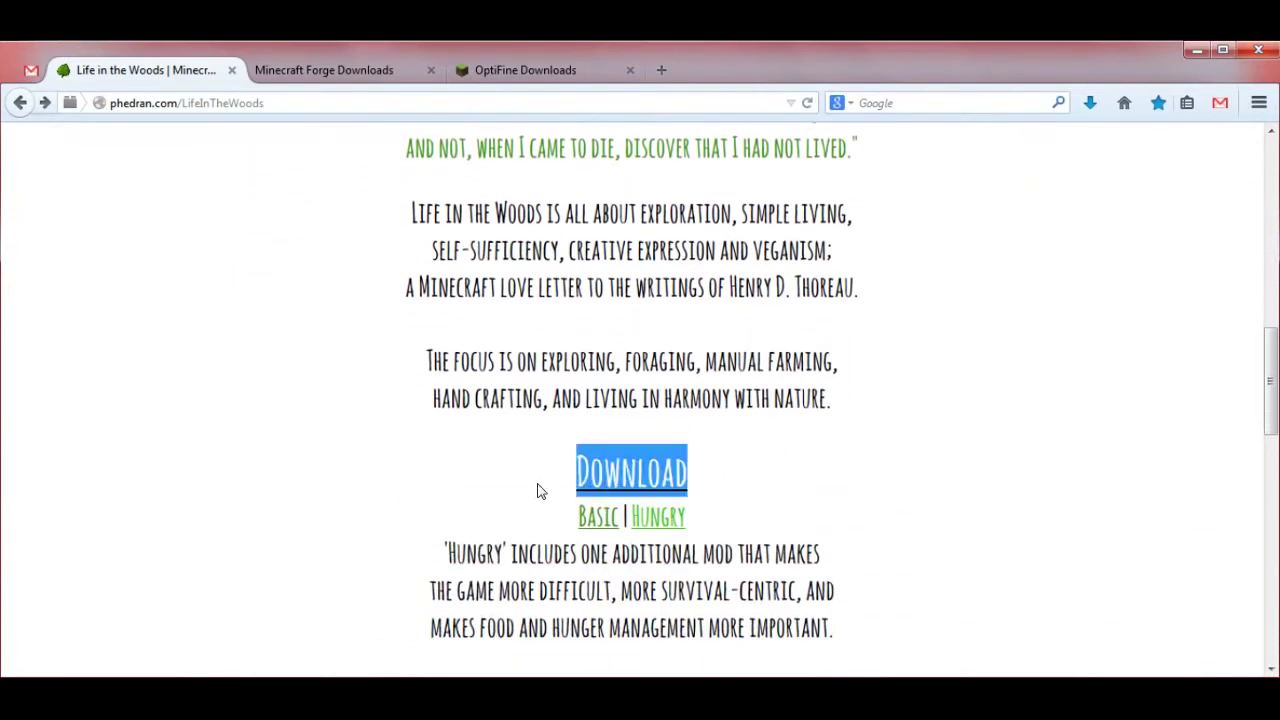
scroll(920, 494, "down", 2)
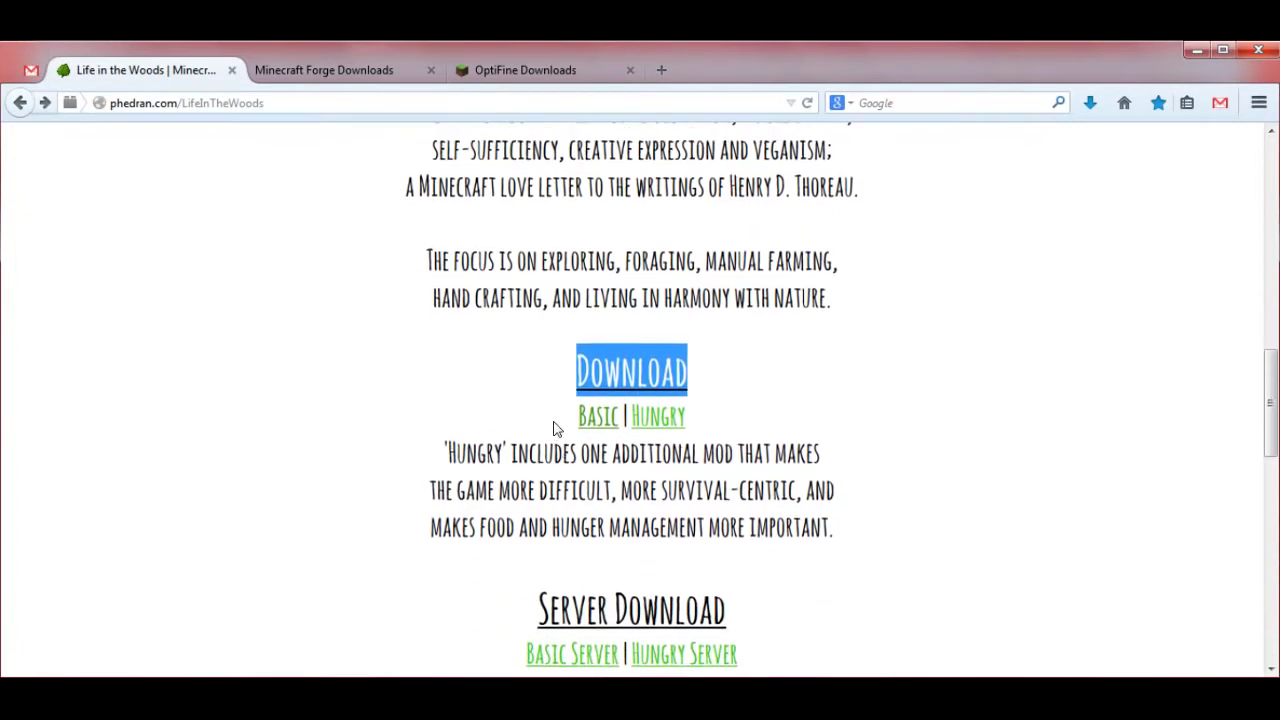
left_click_drag(556, 426, 621, 418)
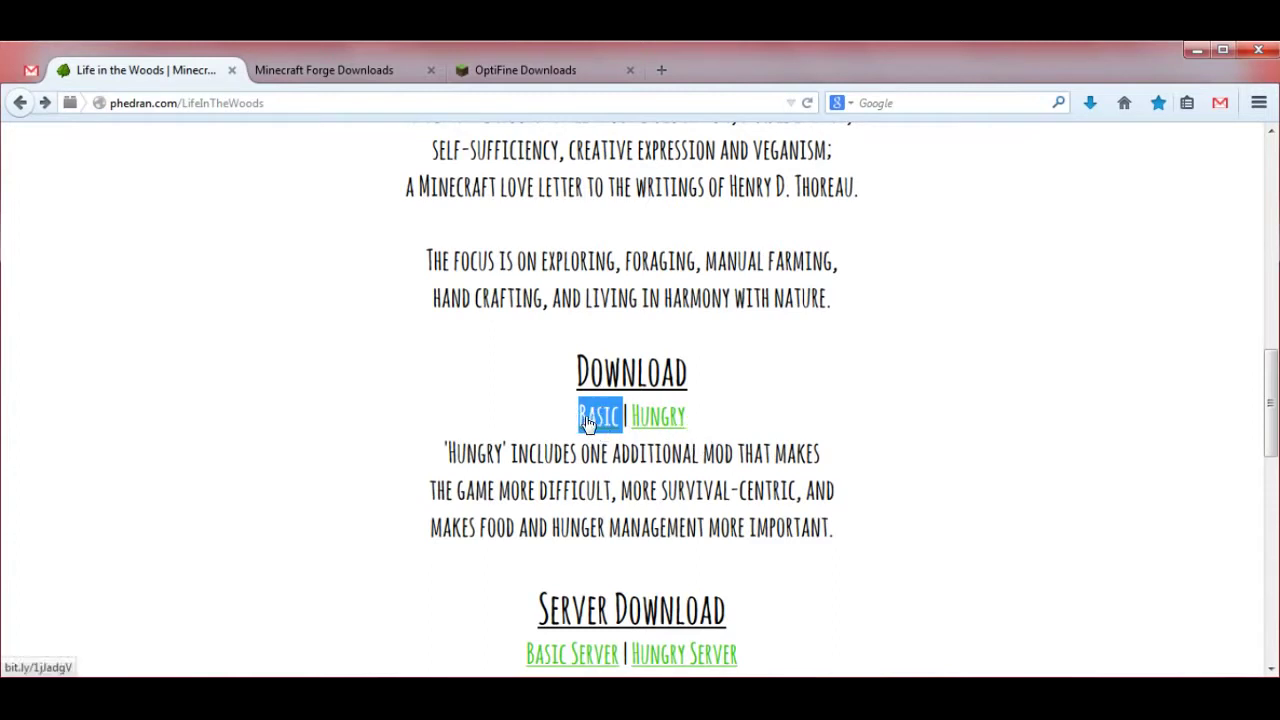
Step: Review the modpack's server downloads, instructions and recommended settings, and return to the Download section
scroll(588, 424, "down", 10)
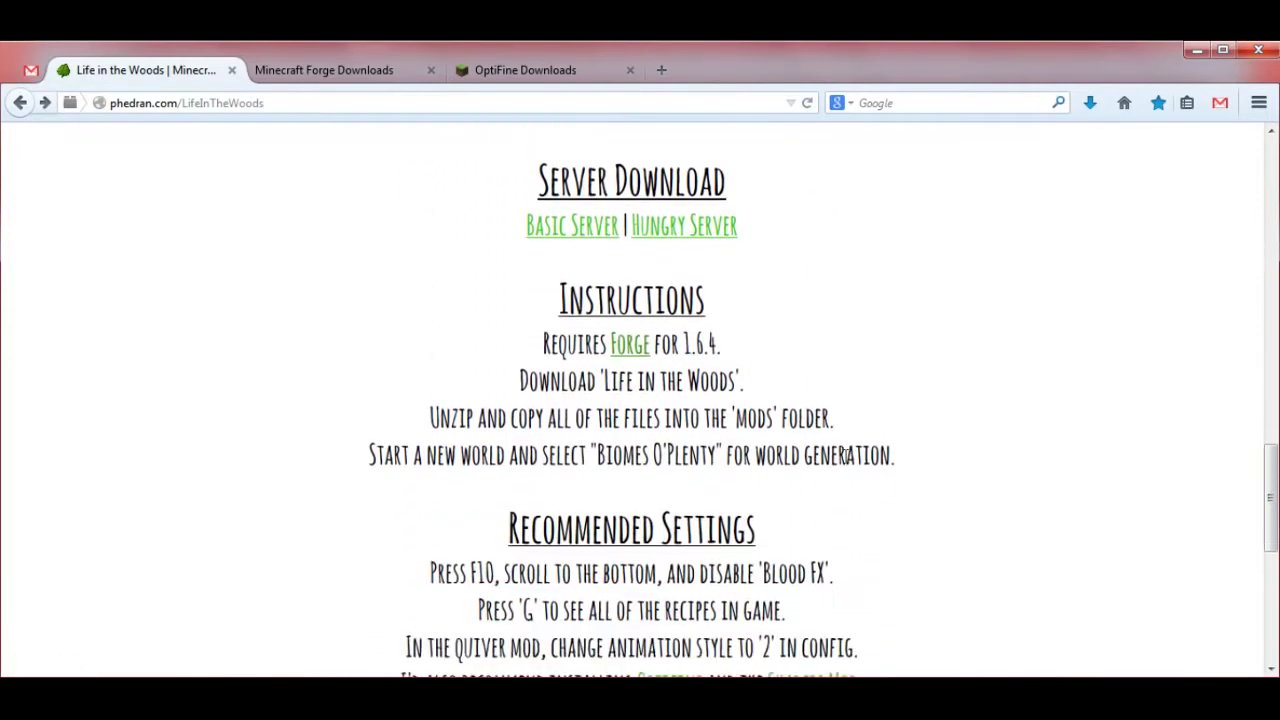
scroll(881, 472, "down", 5)
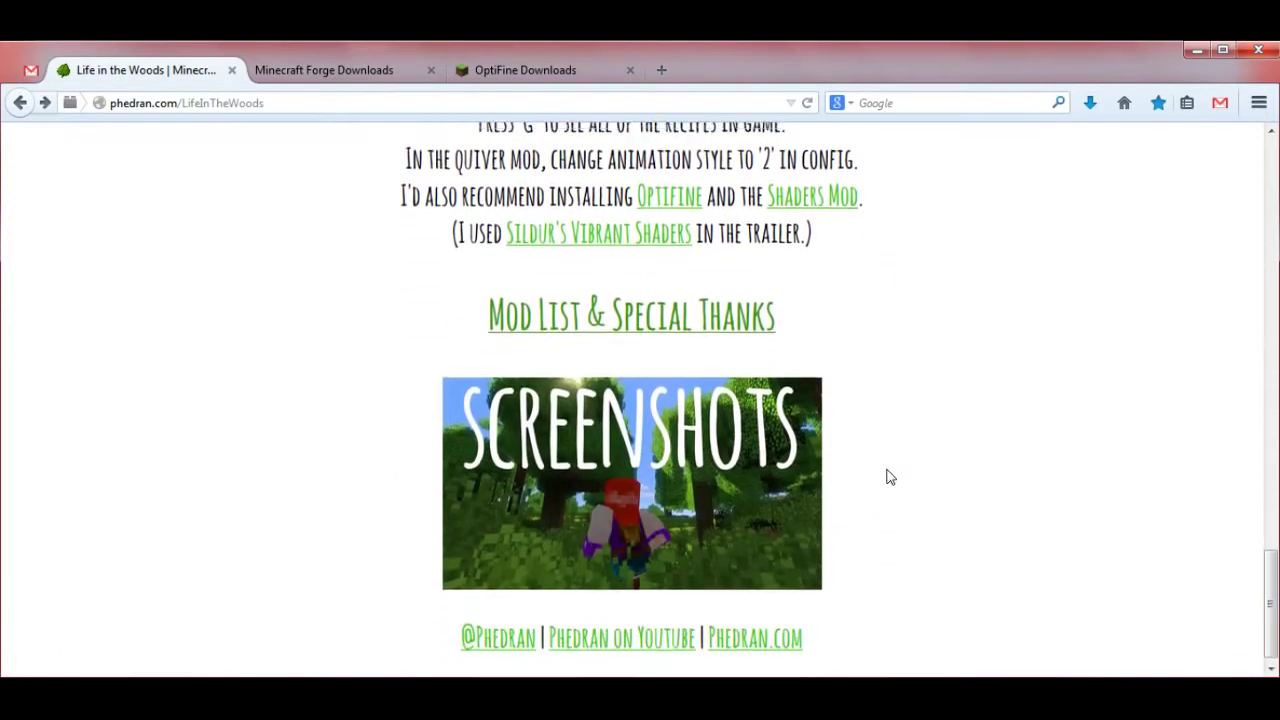
scroll(889, 477, "up", 7)
scroll(886, 477, "up", 14)
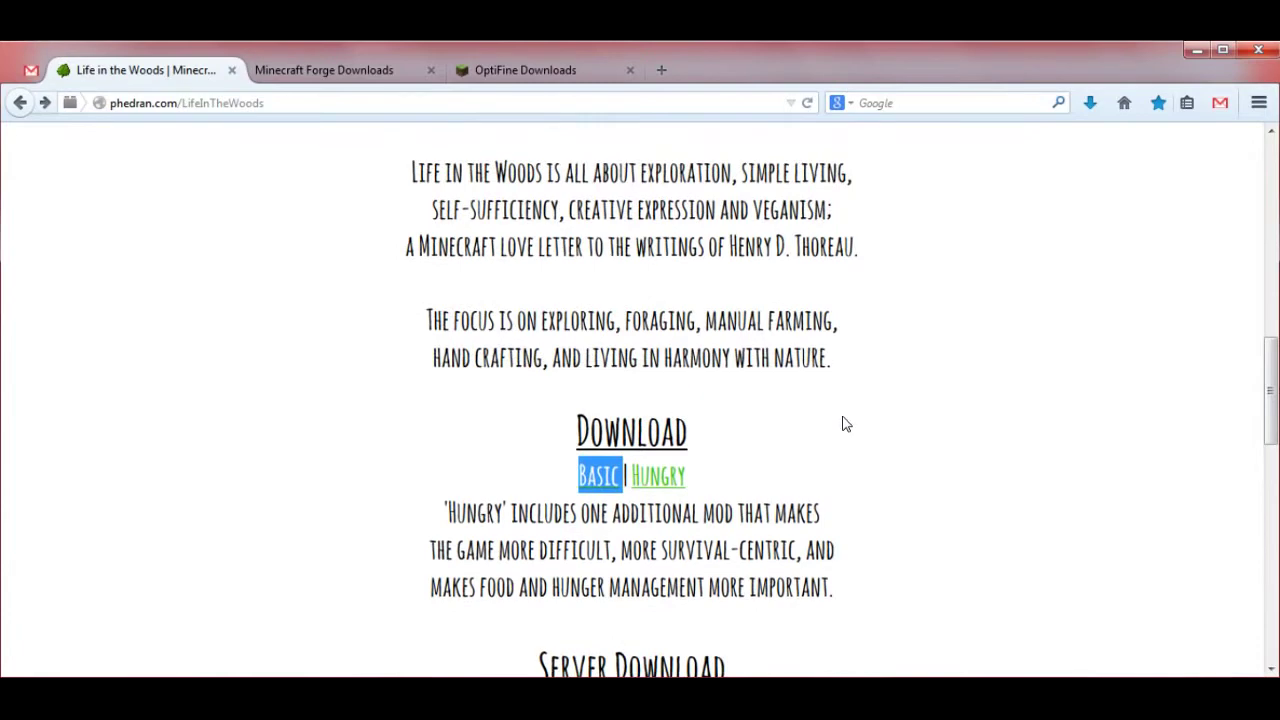
scroll(842, 424, "down", 4)
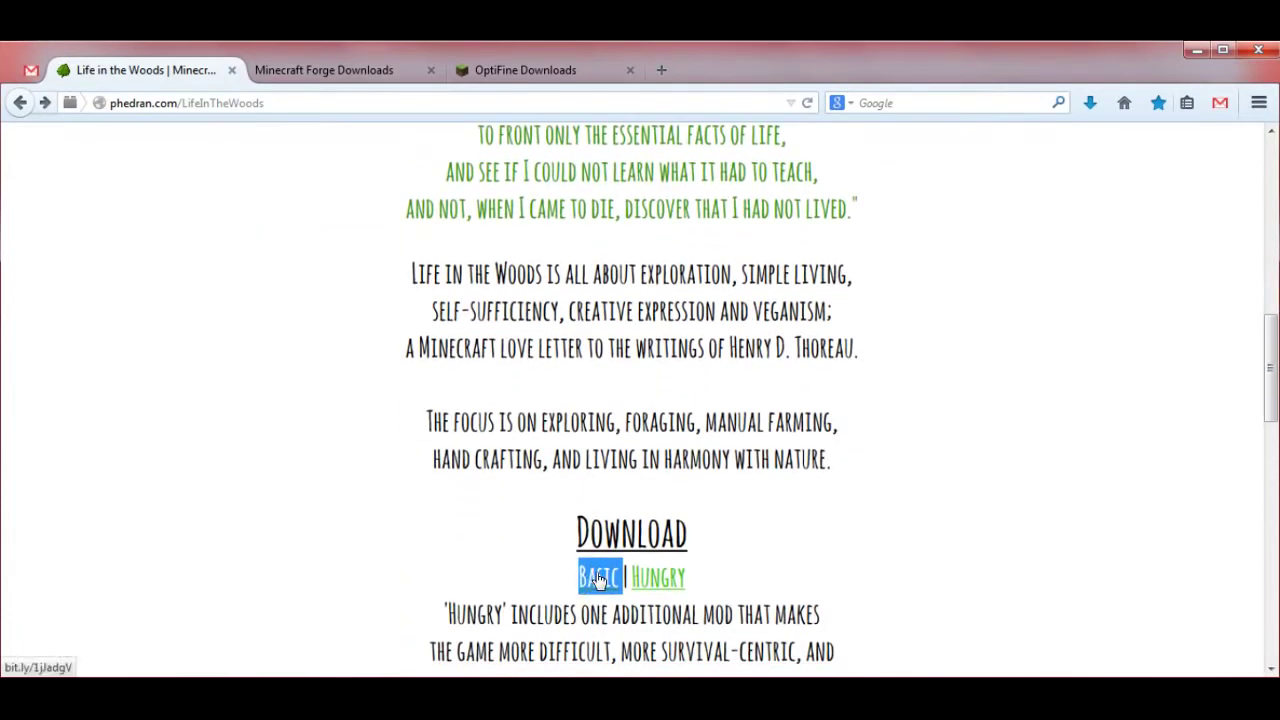
Step: Find the Installer link for the 1.6.4-Recommended build on the Minecraft Forge Downloads page
left_click(350, 78)
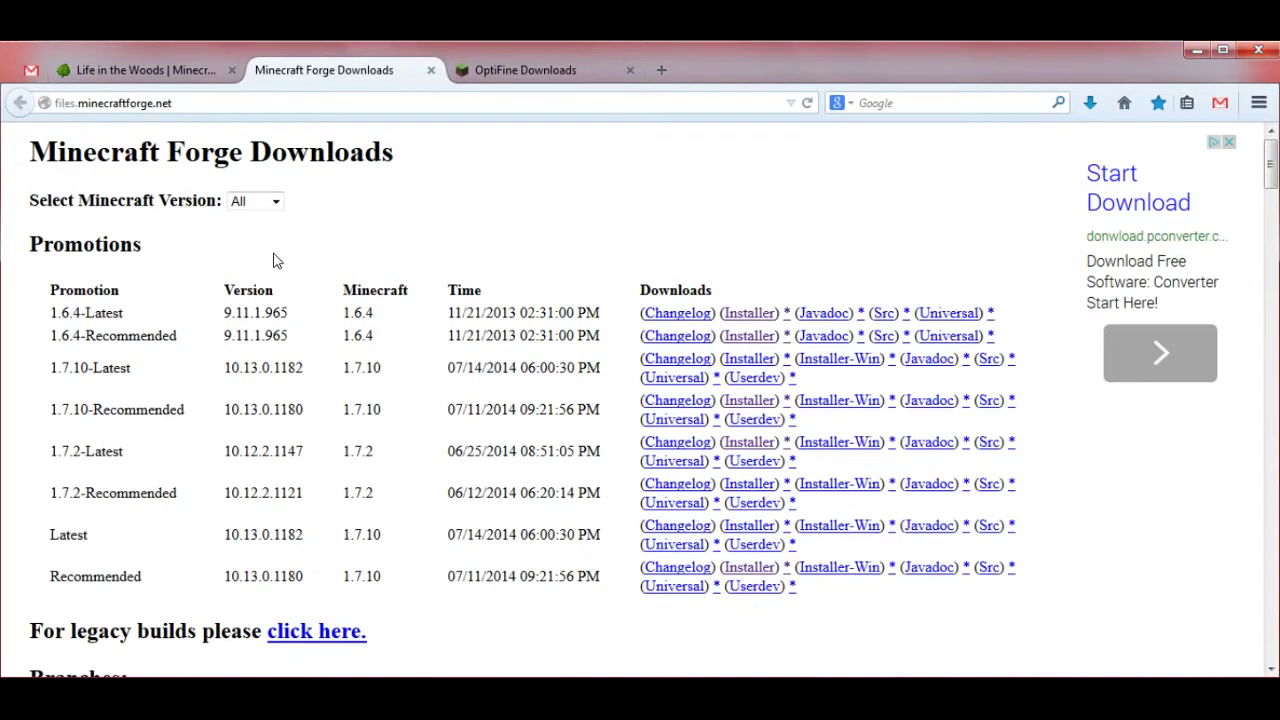
left_click_drag(176, 337, 47, 345)
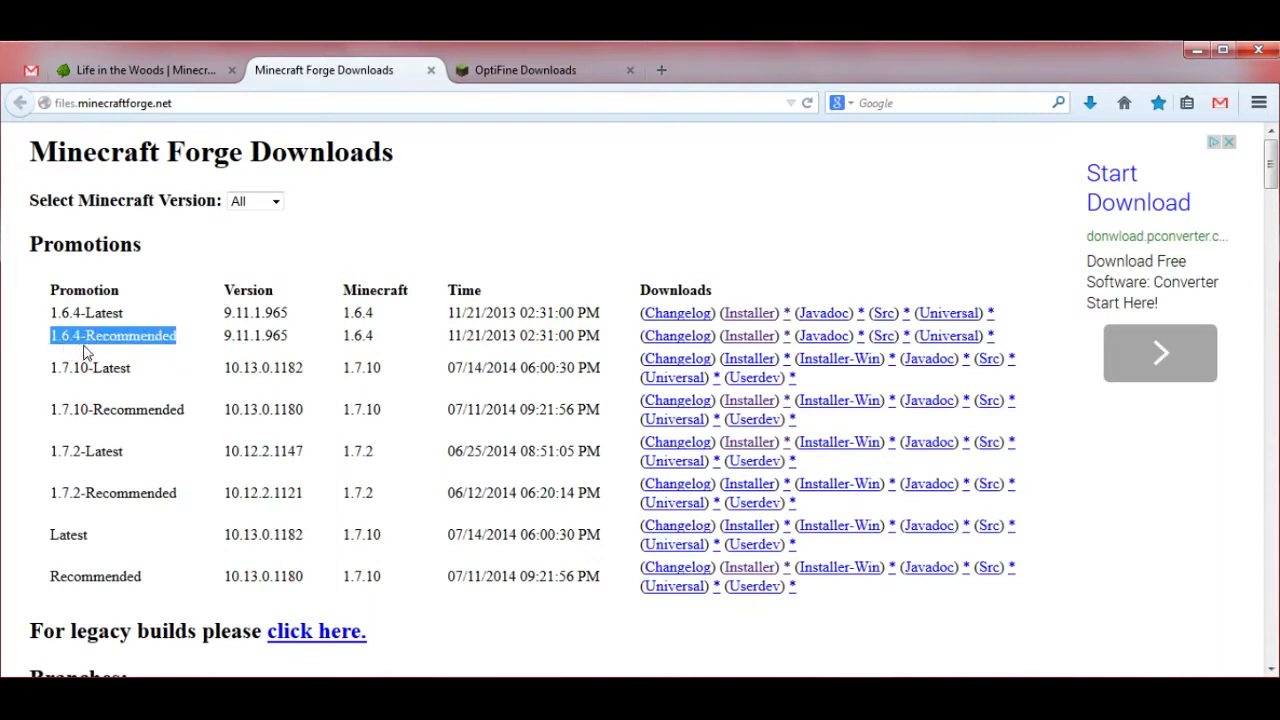
left_click_drag(290, 338, 255, 338)
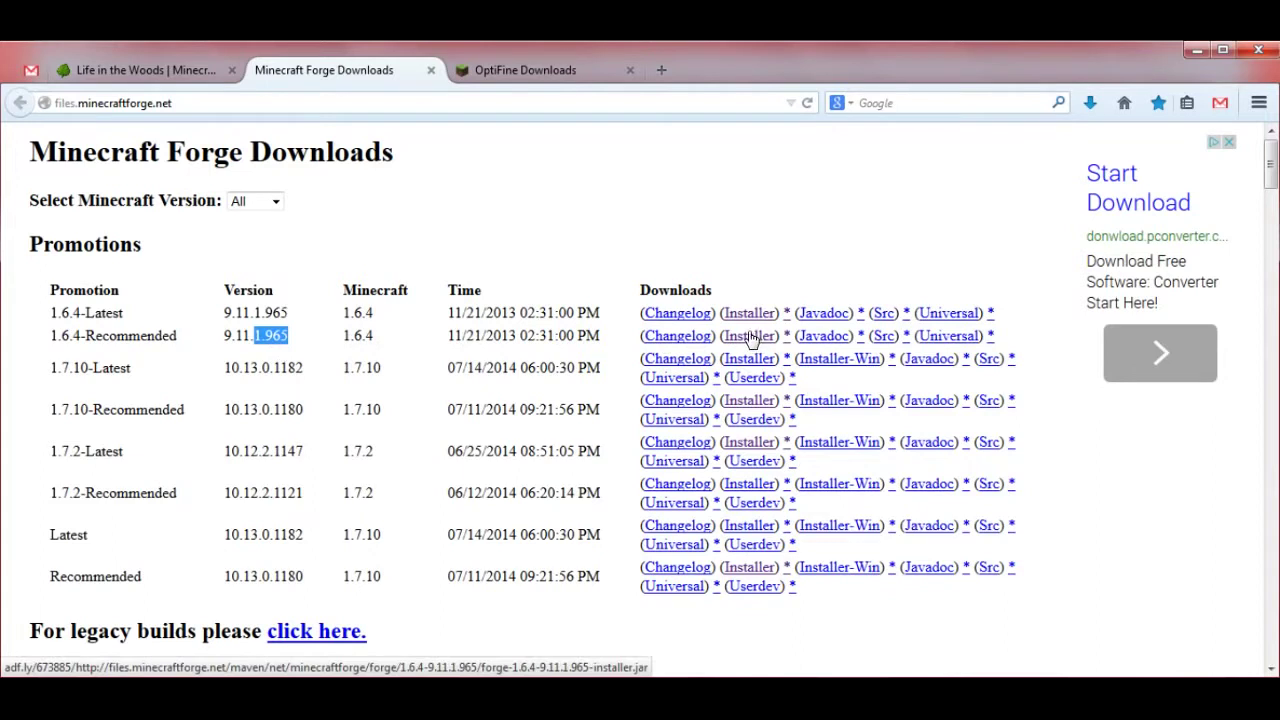
Step: Find the OptiFine 1.6.4 HD U D1 download in the Minecraft 1.6.4 section of the OptiFine Downloads page
left_click(535, 80)
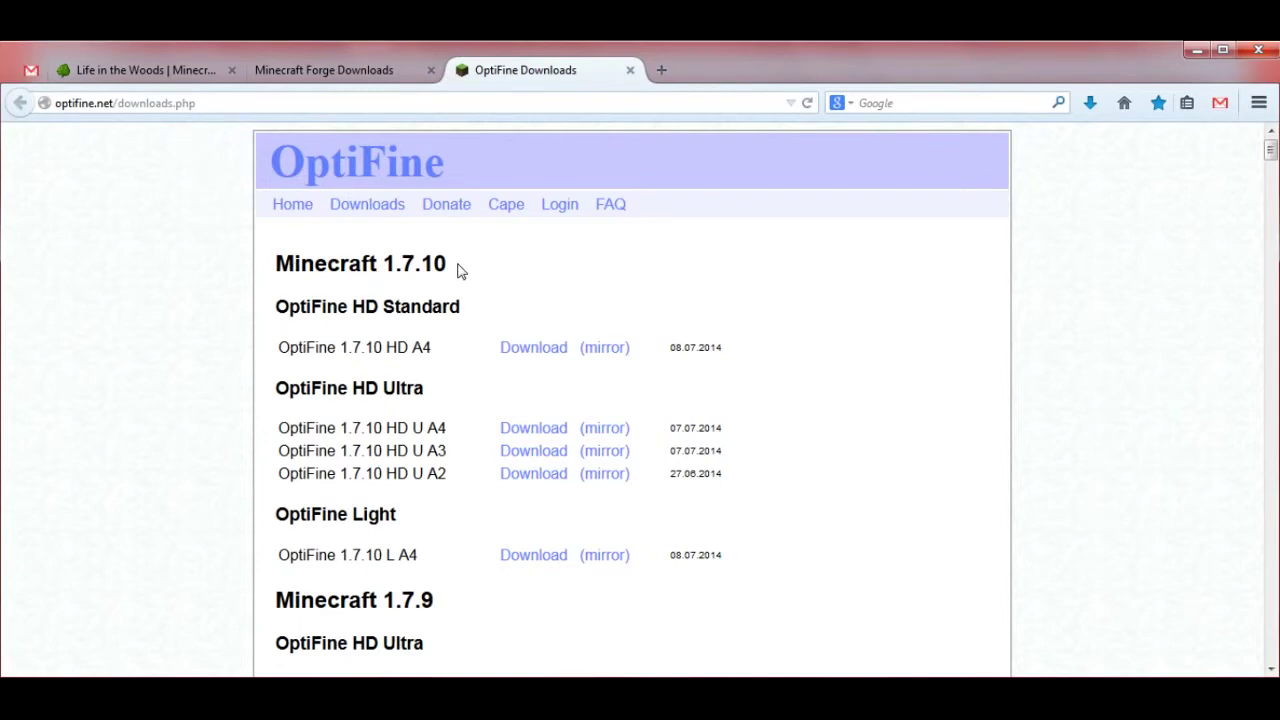
left_click_drag(458, 271, 360, 271)
scroll(228, 316, "down", 3)
scroll(228, 316, "down", 6)
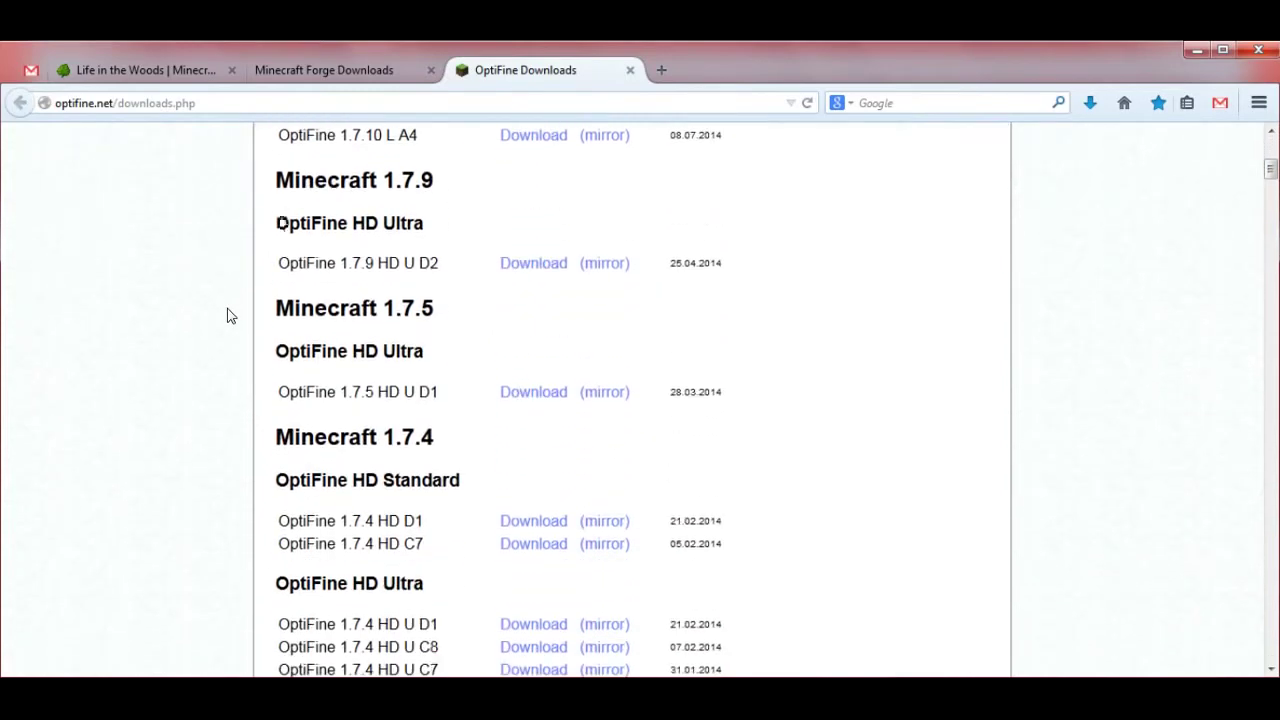
scroll(228, 316, "down", 6)
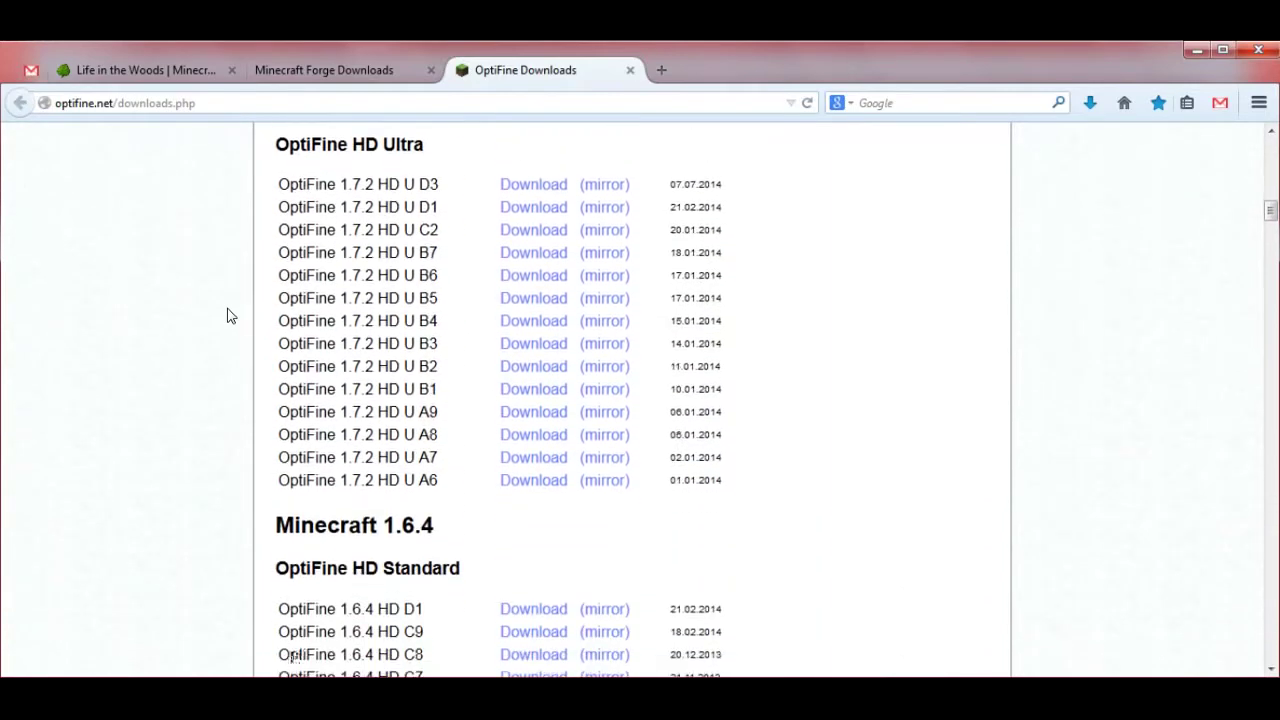
left_click_drag(458, 247, 383, 247)
left_click_drag(443, 466, 275, 467)
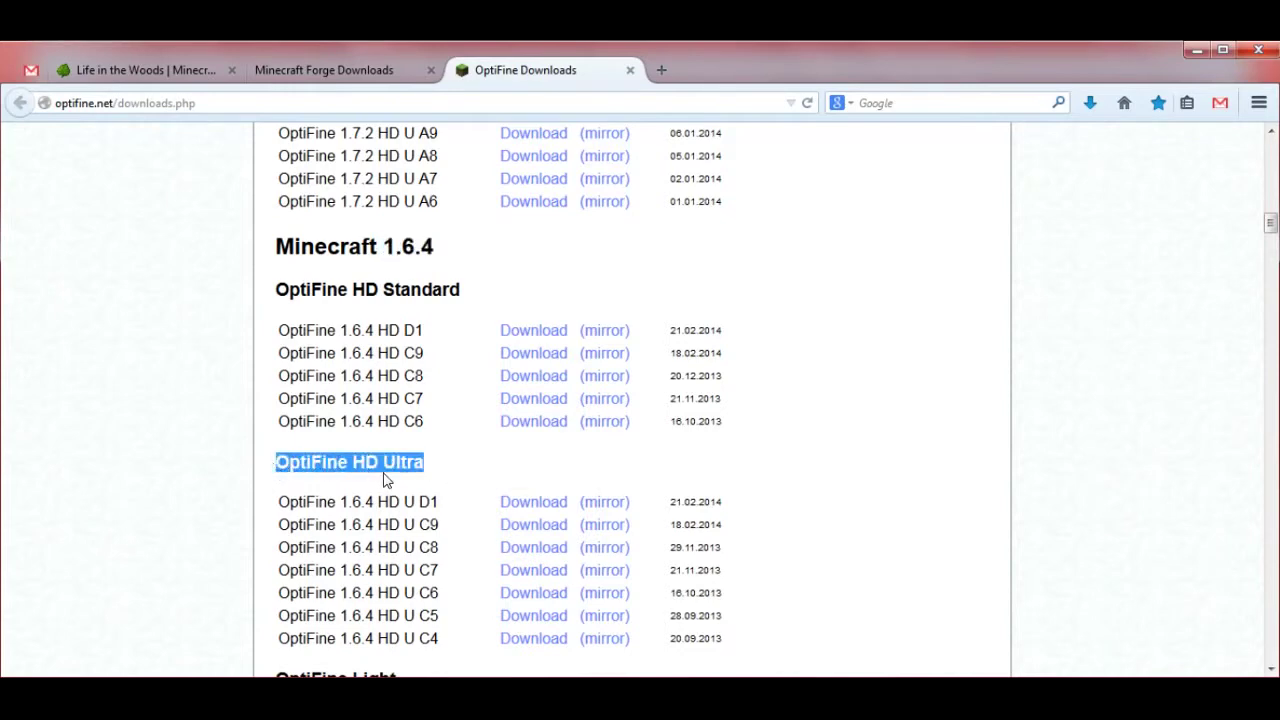
left_click(427, 500)
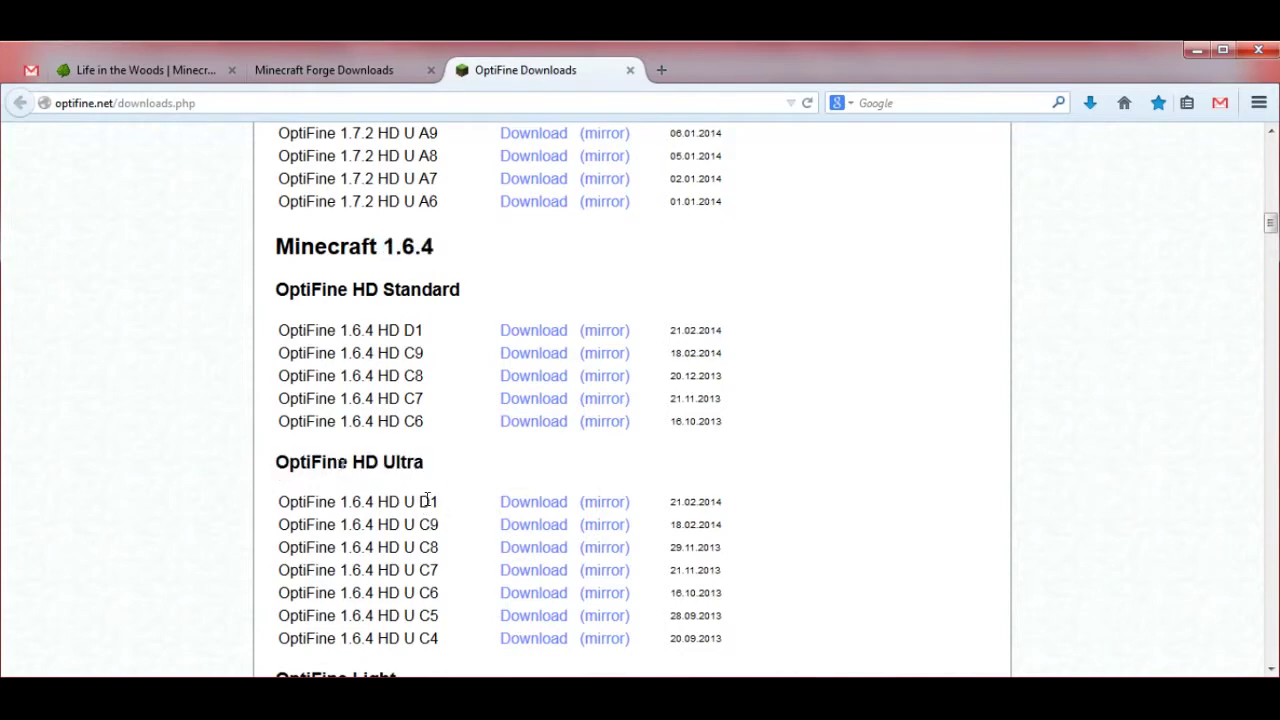
left_click_drag(439, 501, 280, 502)
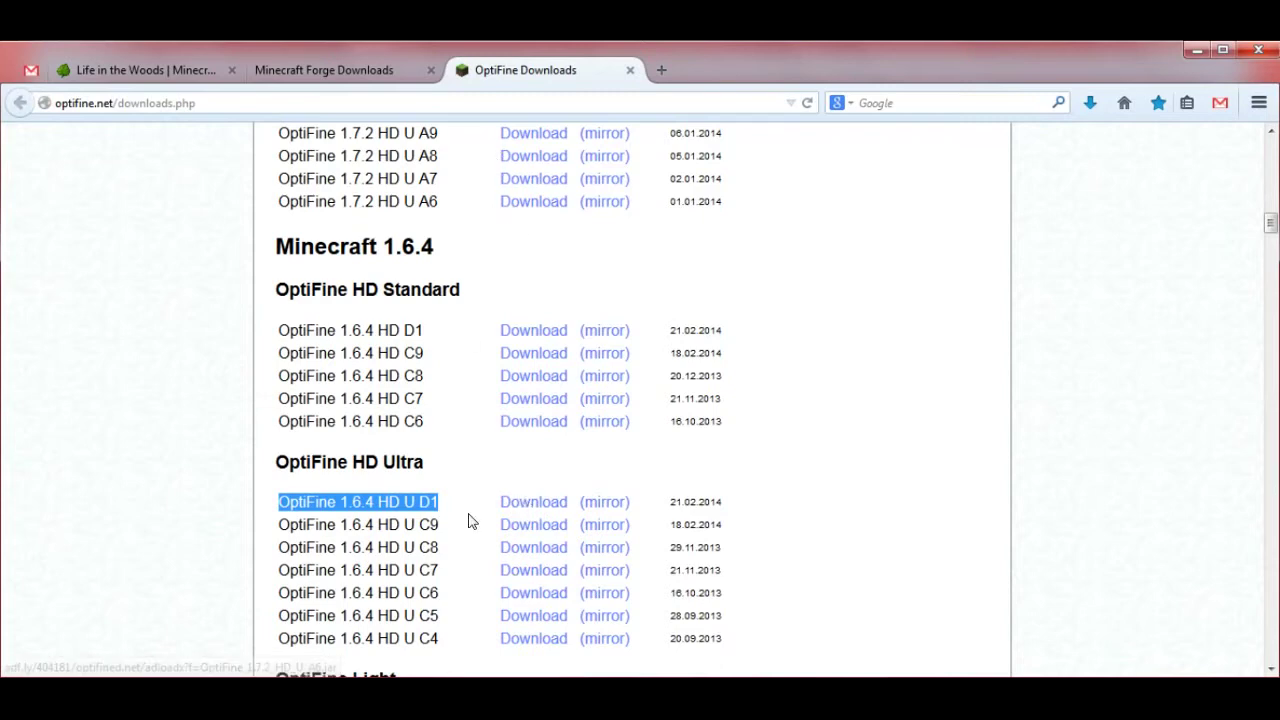
left_click_drag(445, 247, 368, 248)
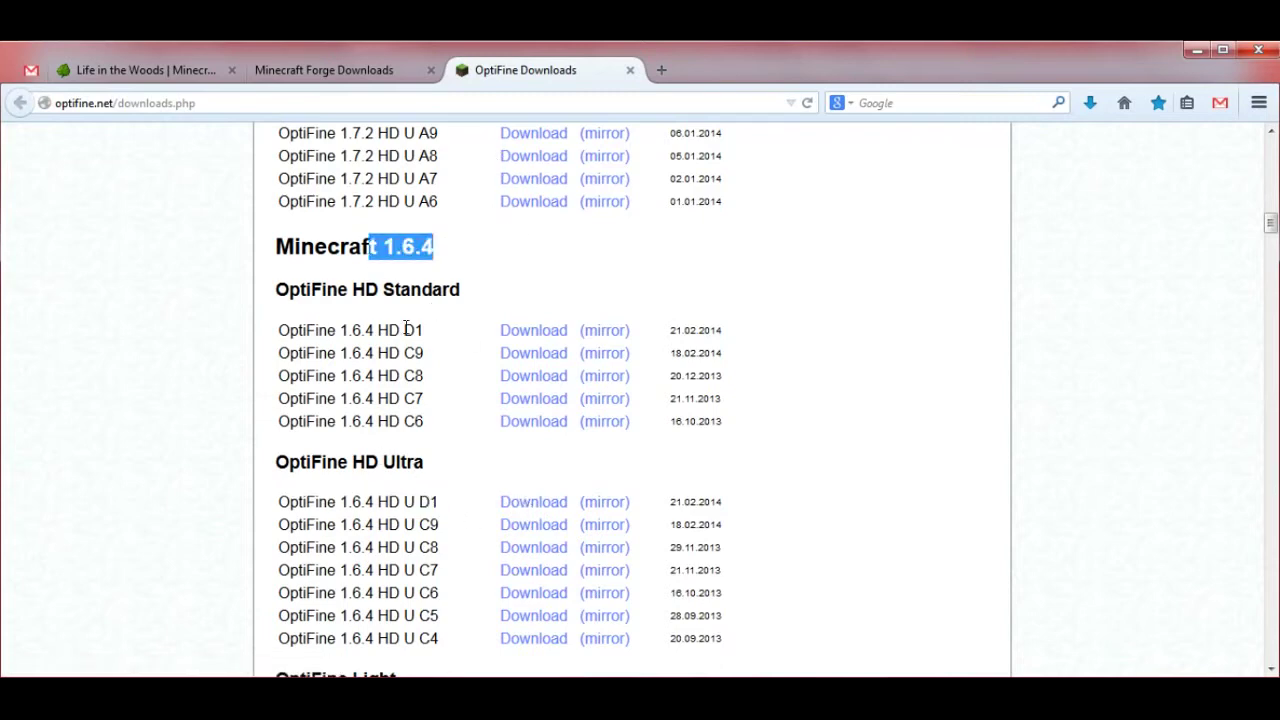
left_click_drag(444, 506, 371, 503)
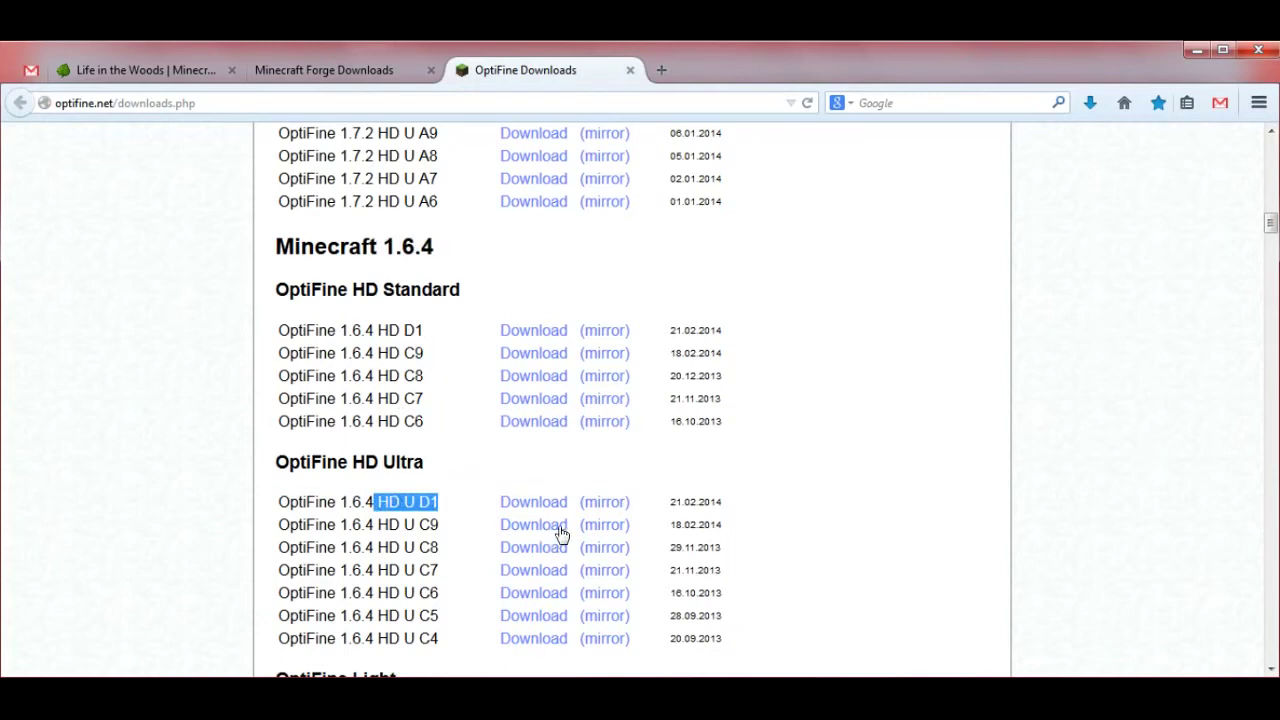
Step: Recheck the version and Installer link of Forge 1.6.4-Recommended, and return to the Life in the Woods page
left_click(323, 70)
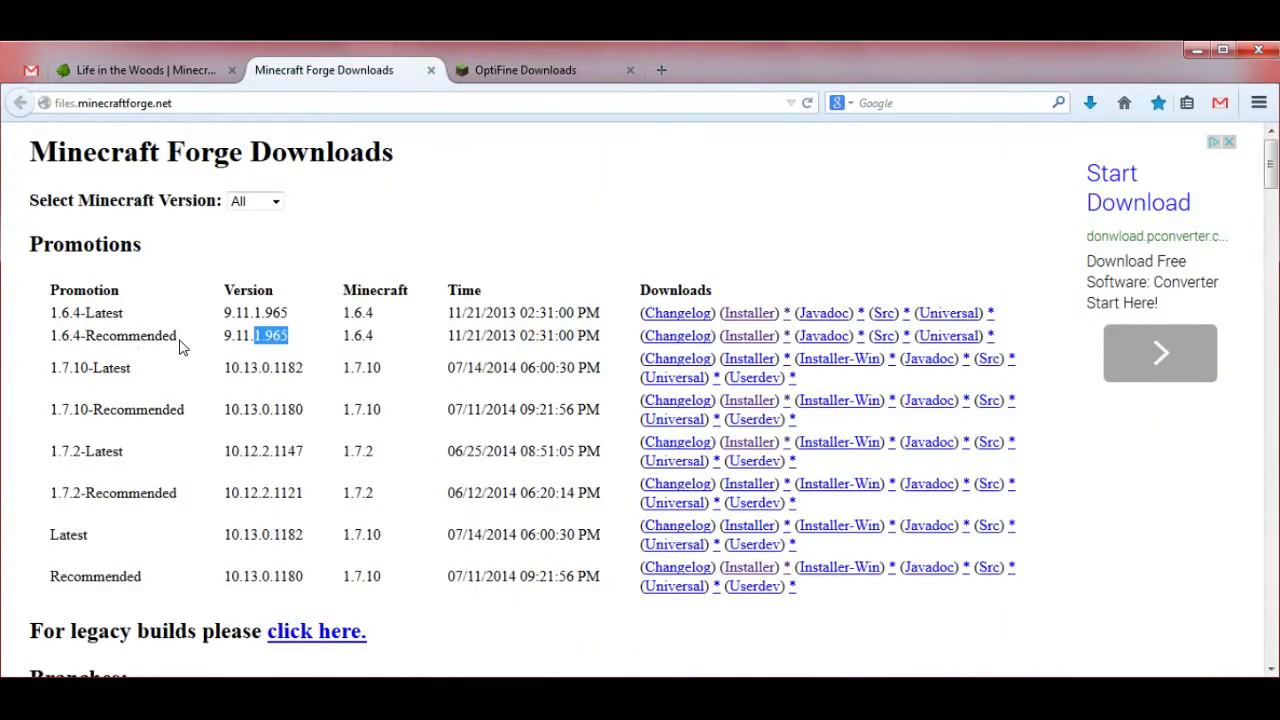
left_click_drag(183, 340, 52, 338)
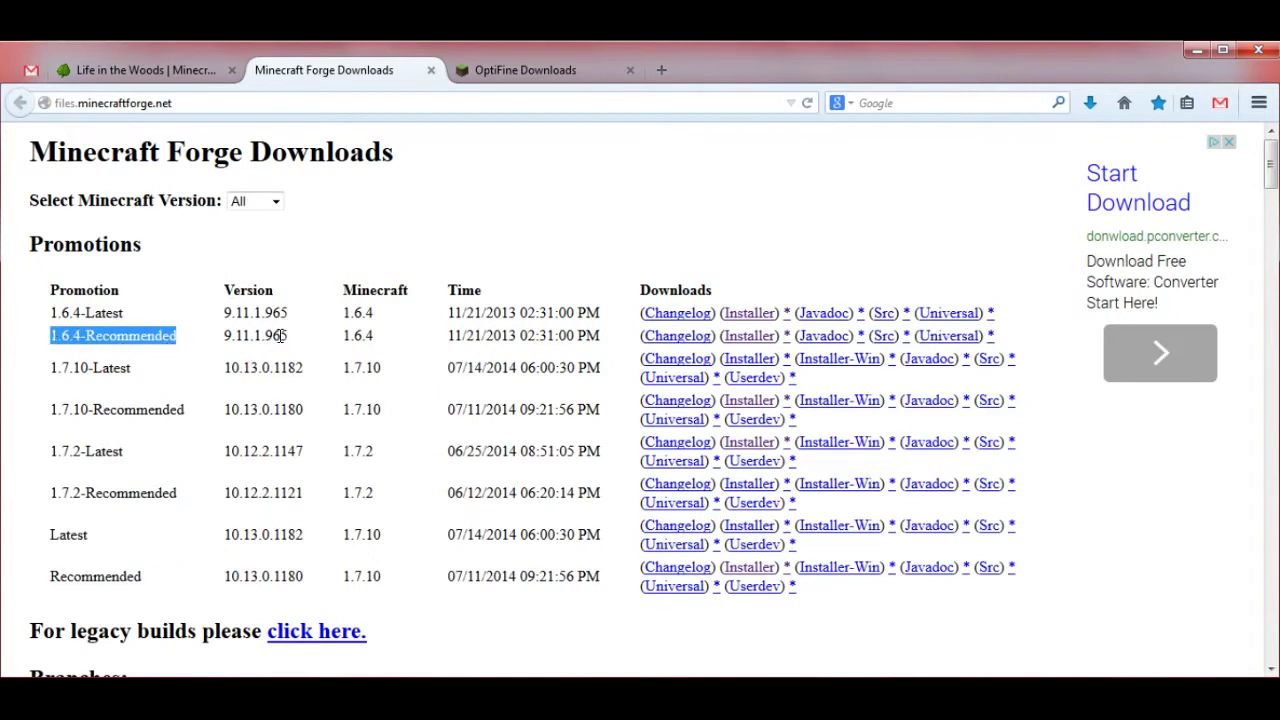
left_click_drag(289, 338, 265, 338)
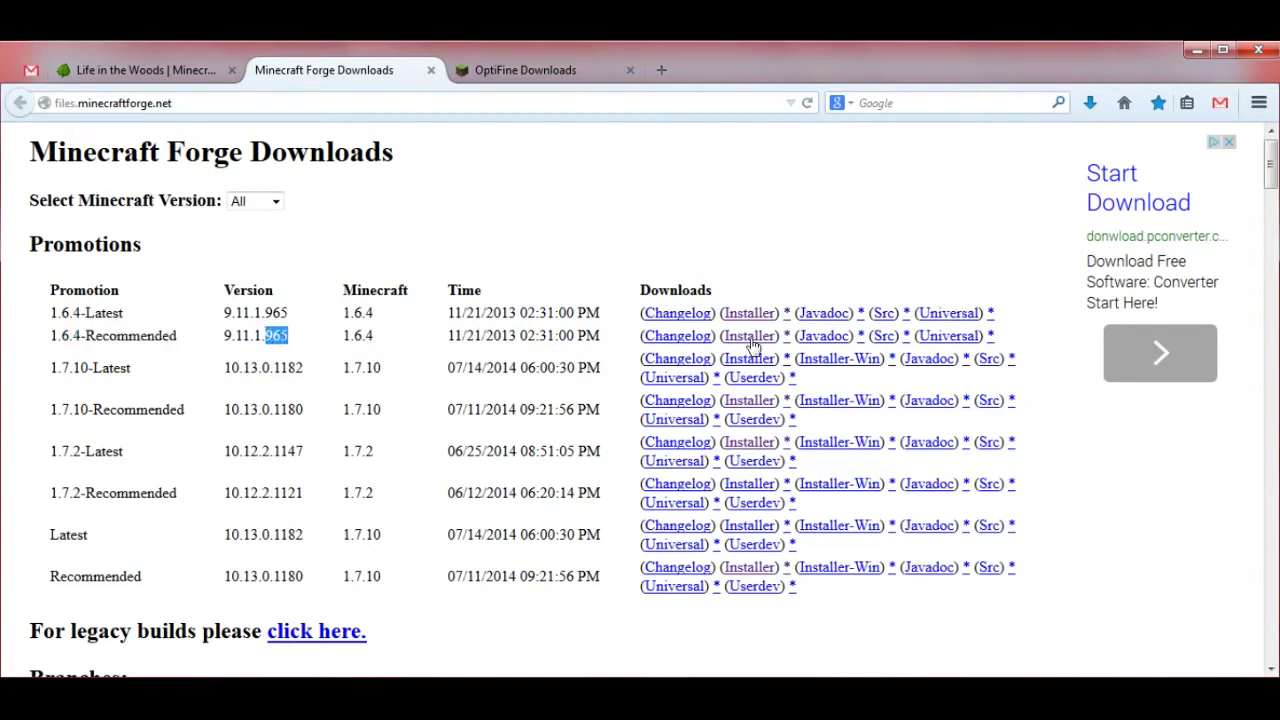
left_click(155, 72)
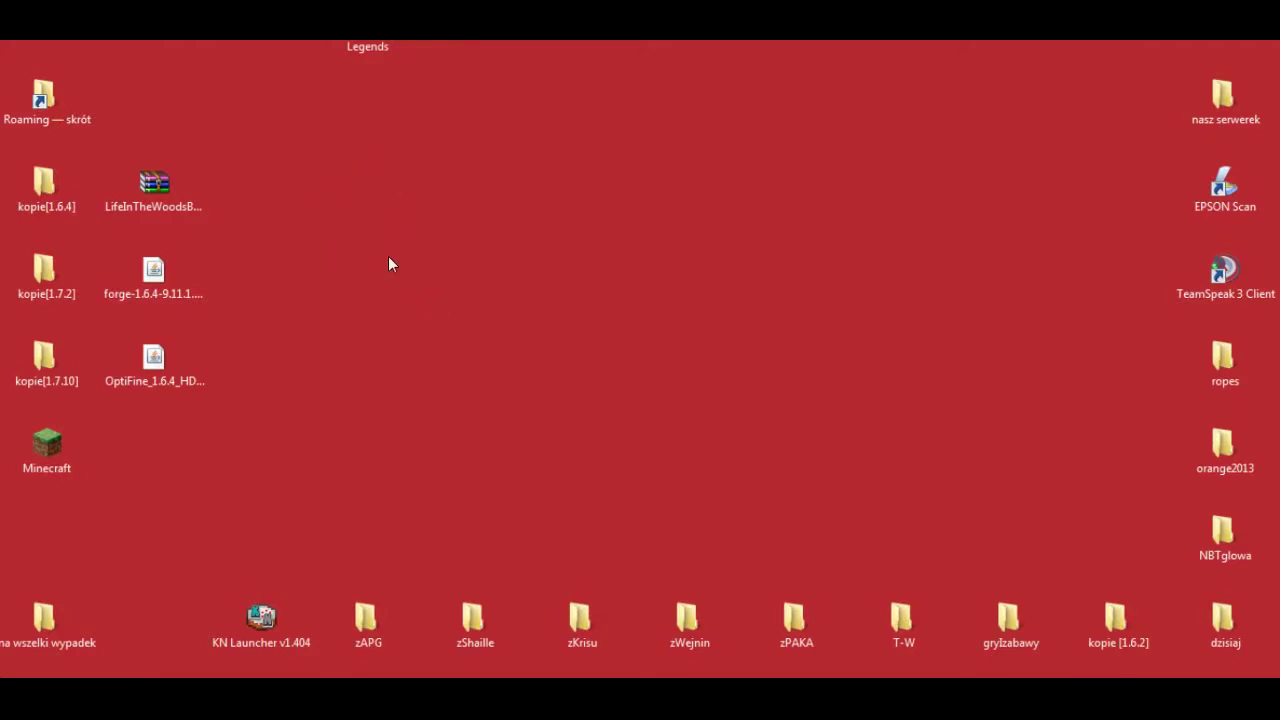
Step: Open the Roaming folder from its desktop shortcut and move its window away from the desktop files
double_click(51, 95)
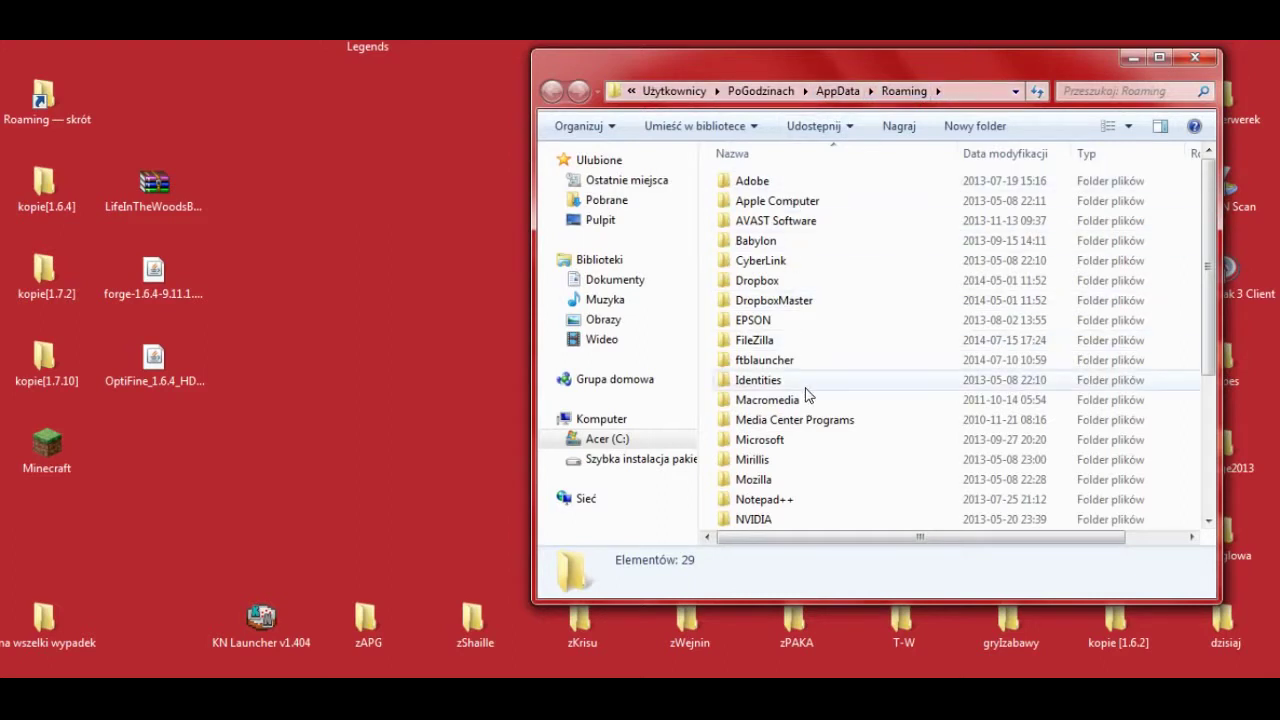
scroll(782, 354, "down", 4)
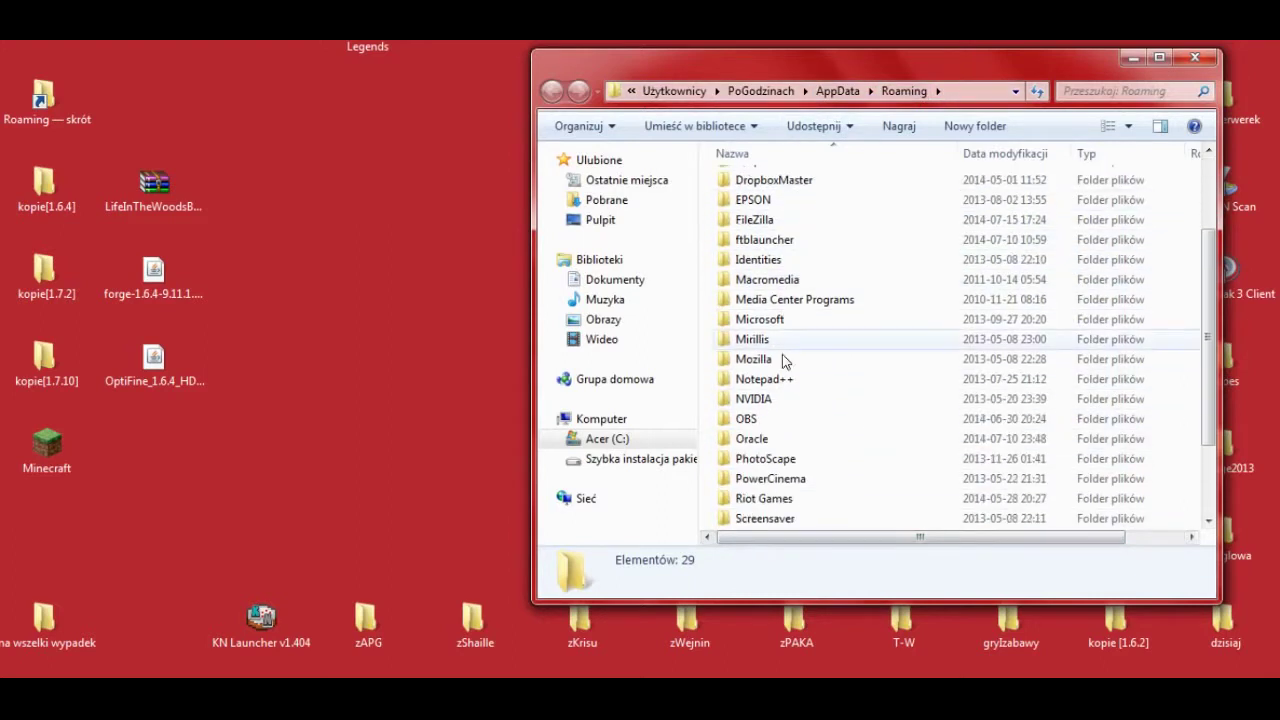
scroll(786, 430, "up", 4)
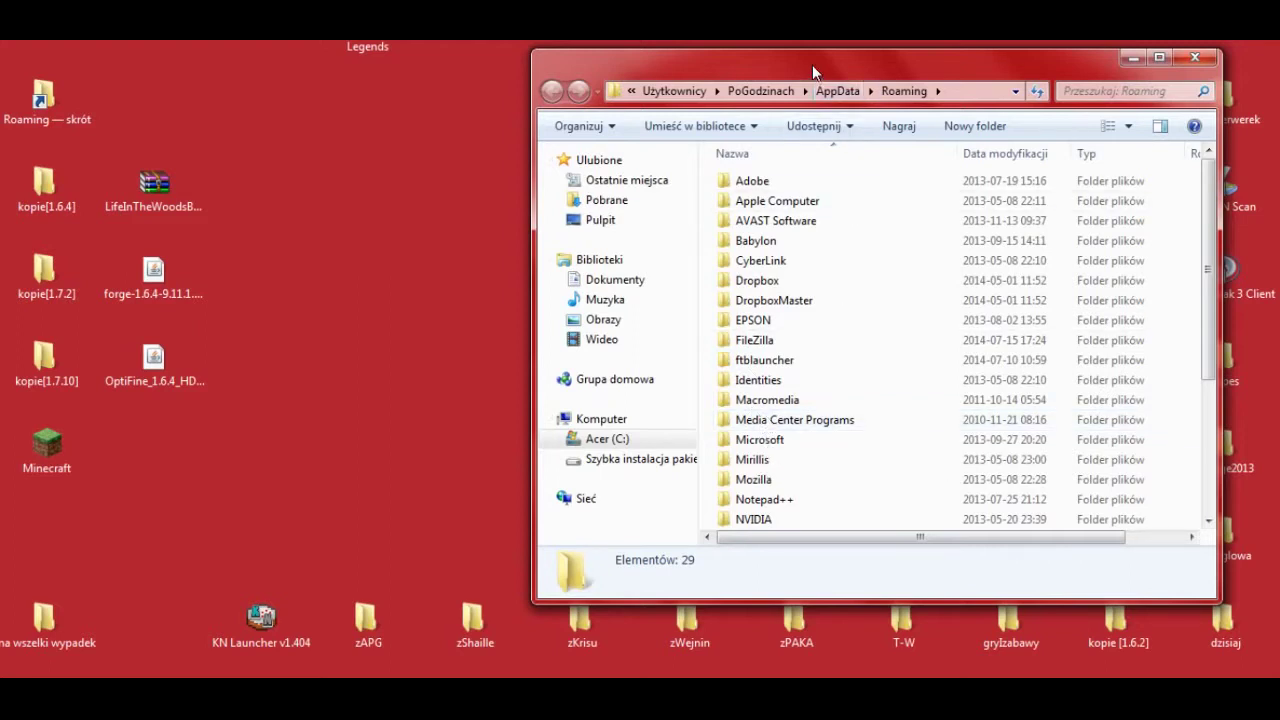
left_click_drag(812, 64, 872, 64)
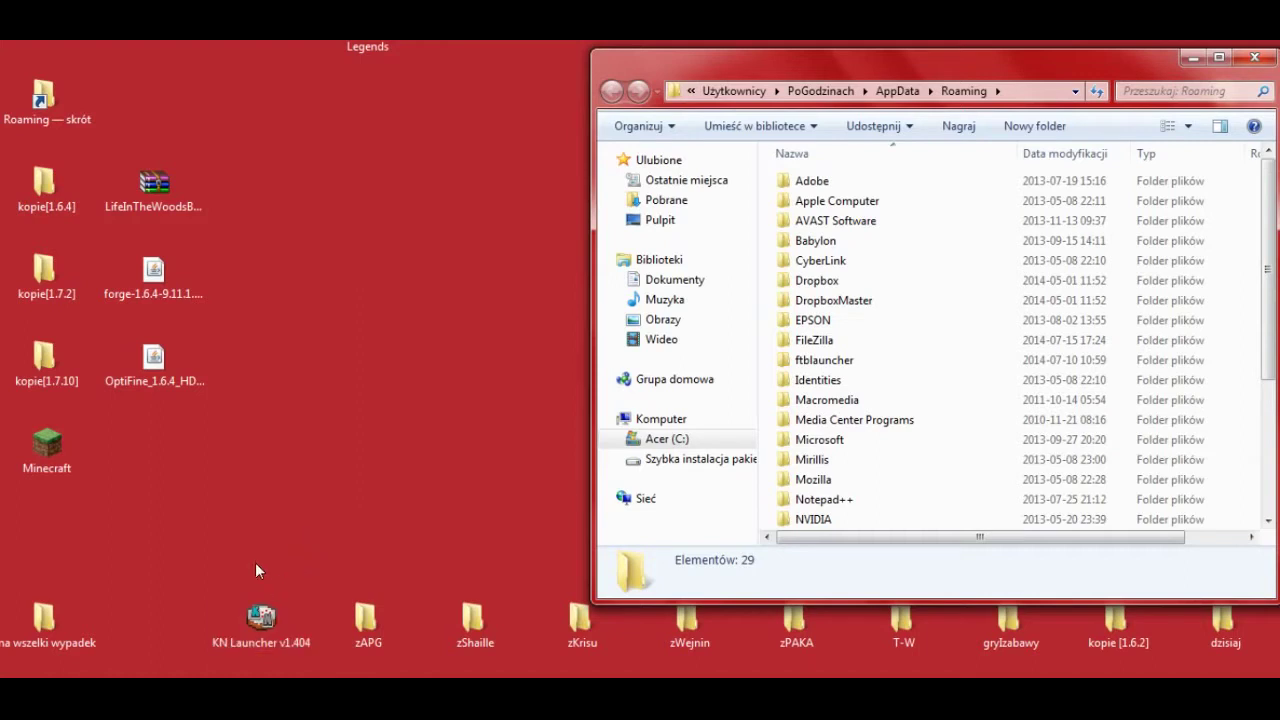
Step: Start the Minecraft launcher from the desktop and set the existing profile's version to release 1.6.4, saving the profile
double_click(53, 447)
left_click(690, 355)
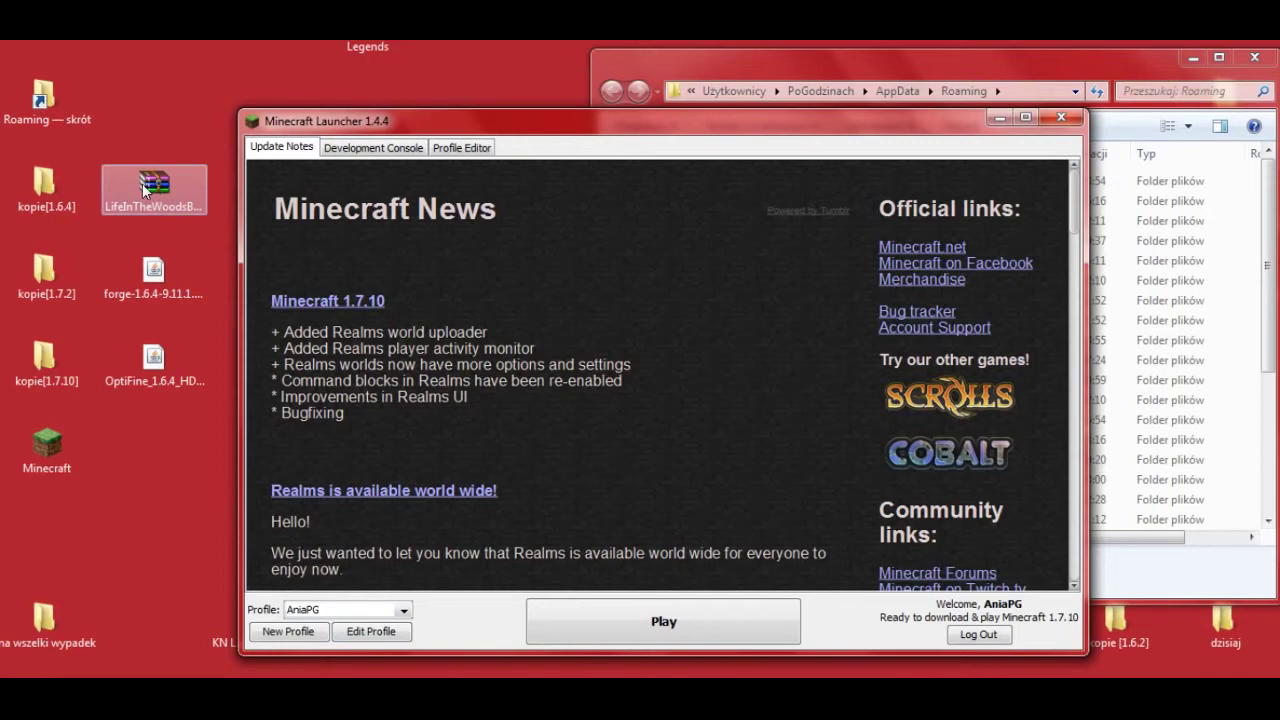
left_click(380, 638)
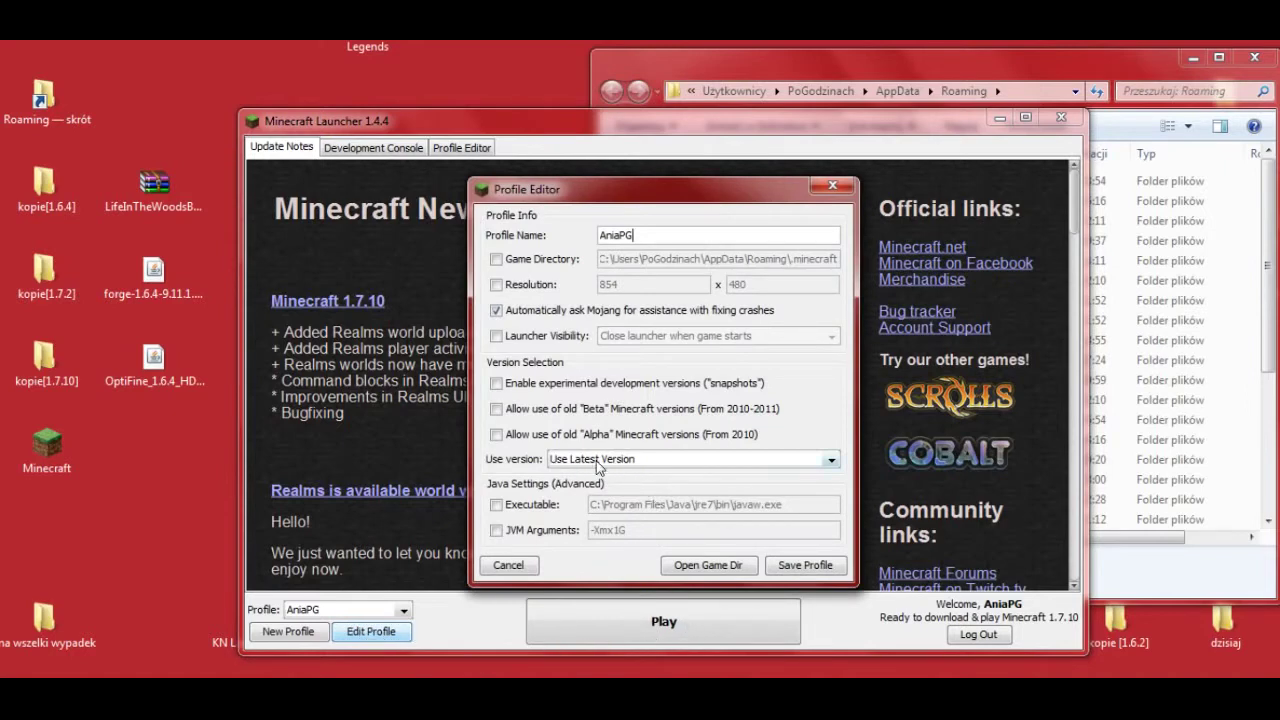
left_click(830, 463)
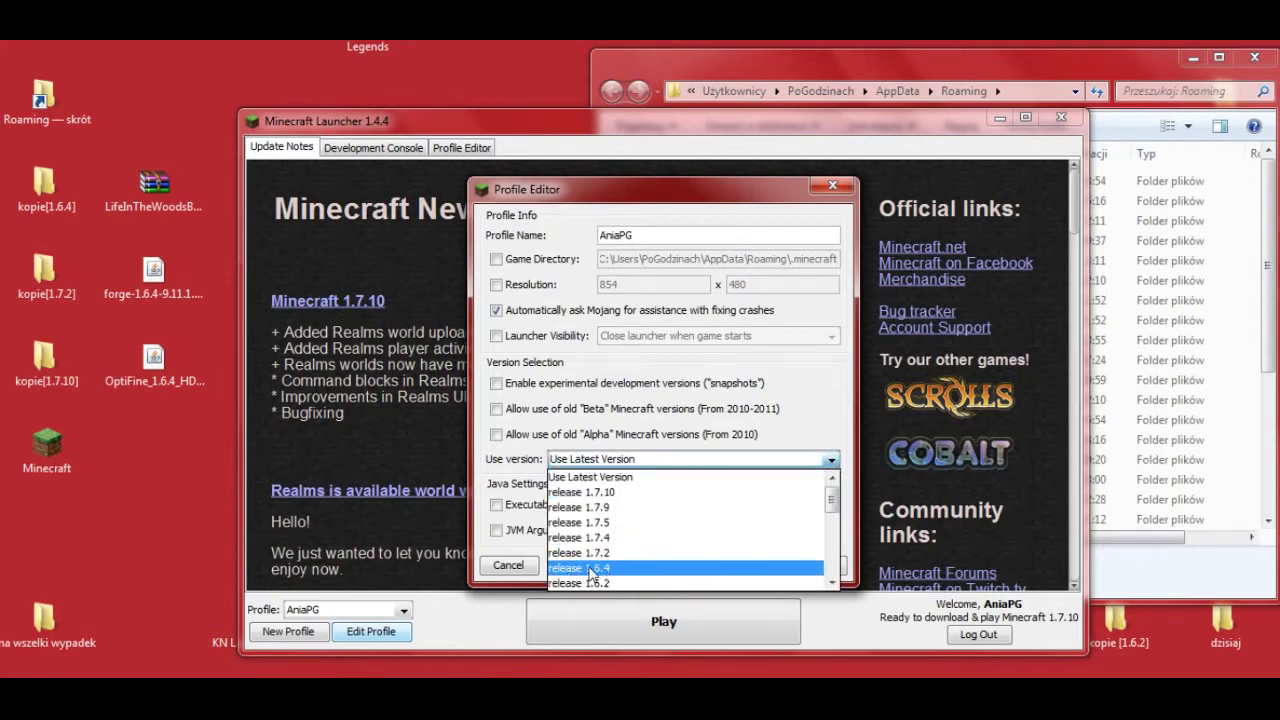
left_click(584, 568)
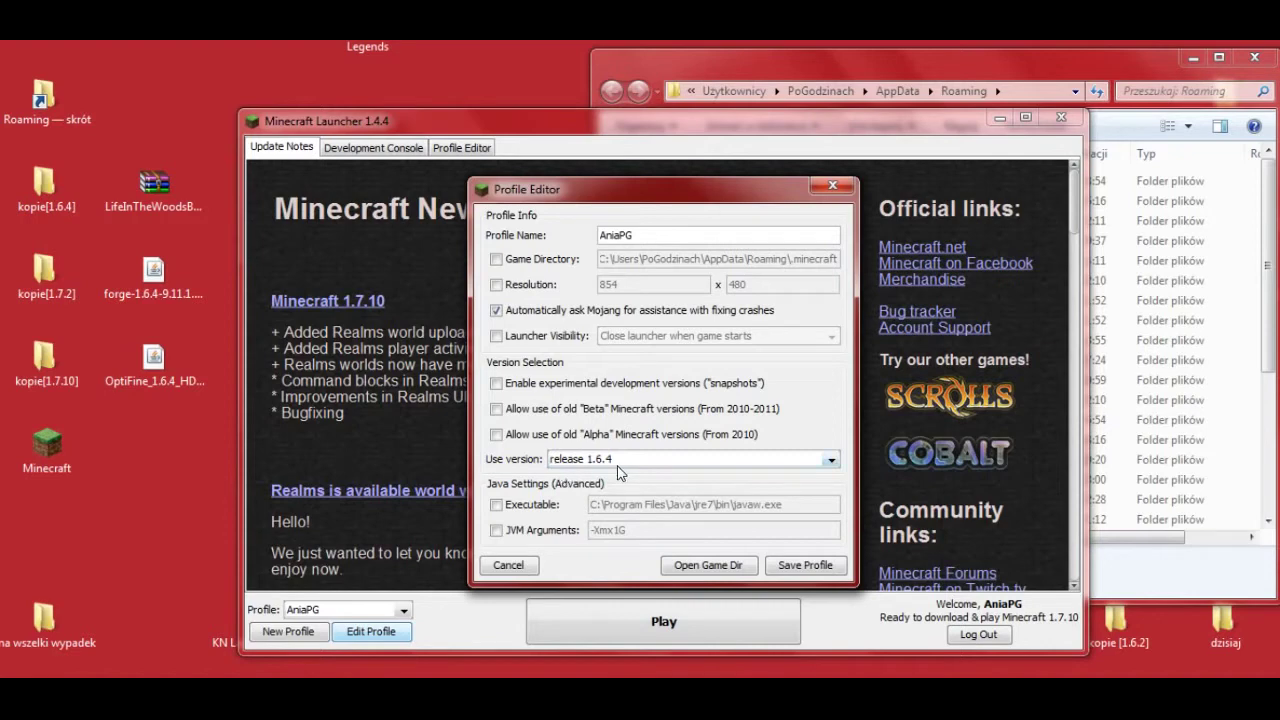
left_click(793, 566)
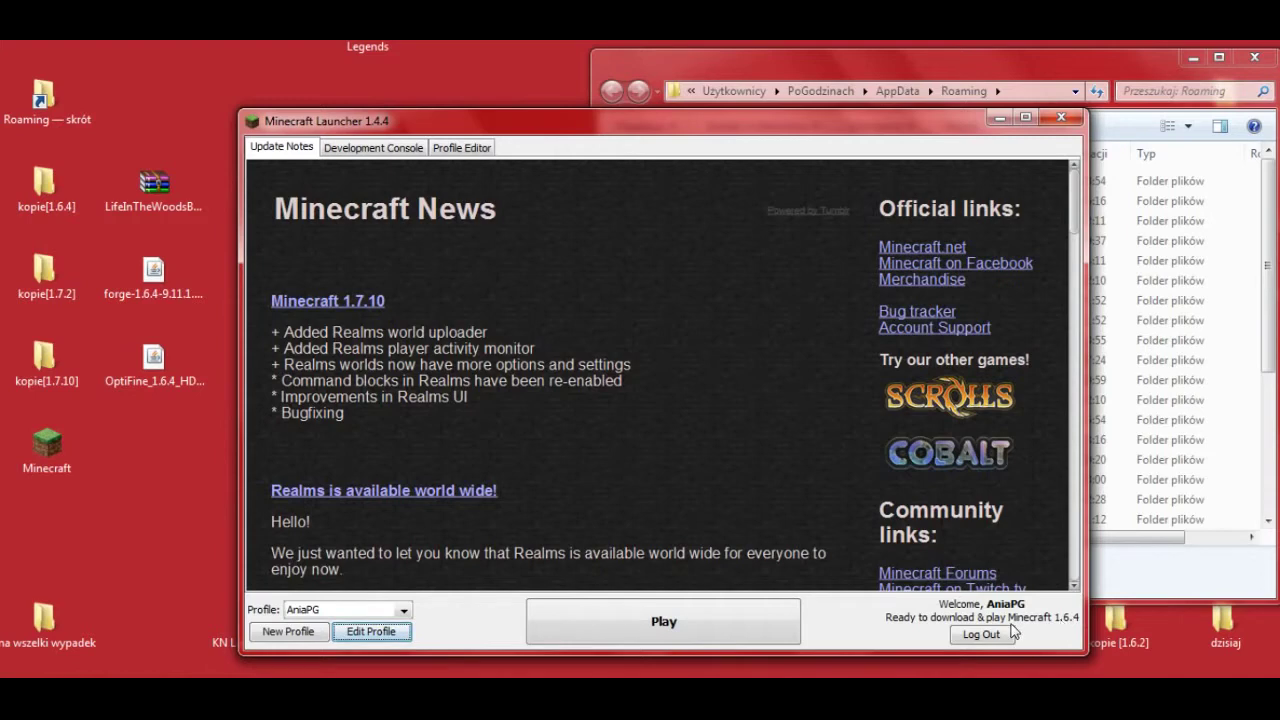
Step: Download and launch Minecraft 1.6.4, inspecting the versions folder inside .minecraft during the download
left_click(631, 636)
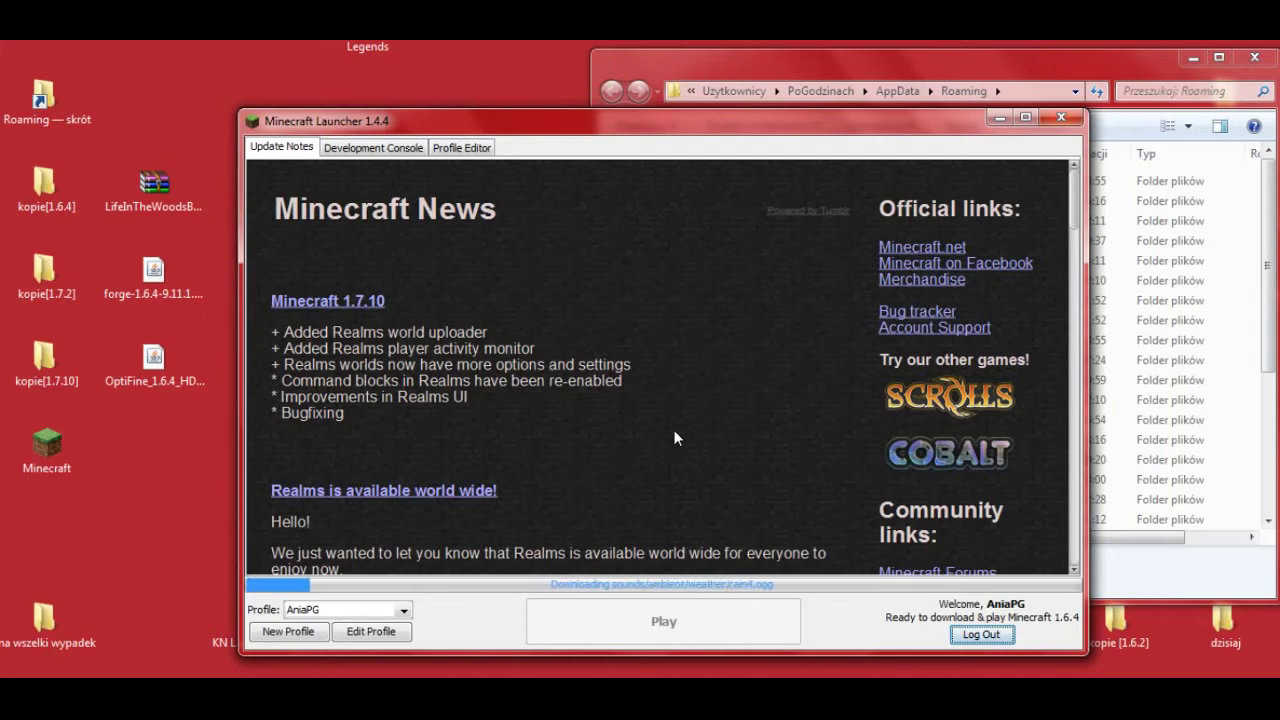
left_click(1080, 70)
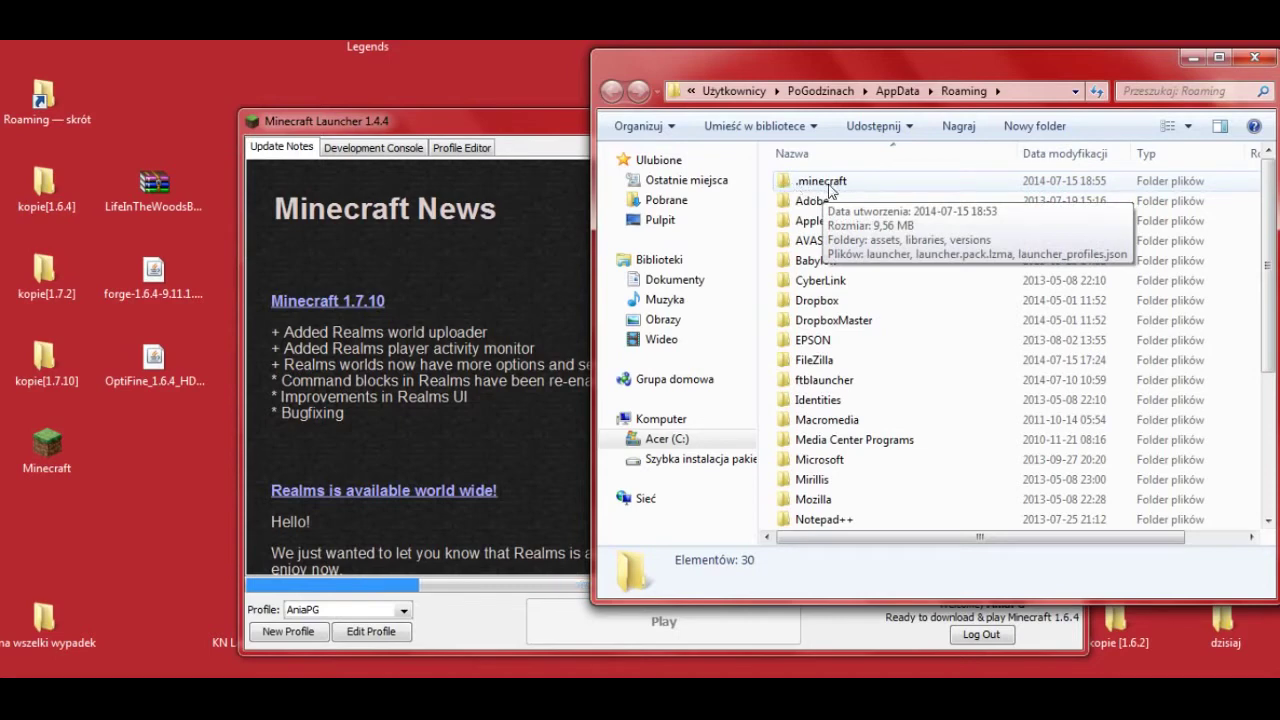
double_click(786, 191)
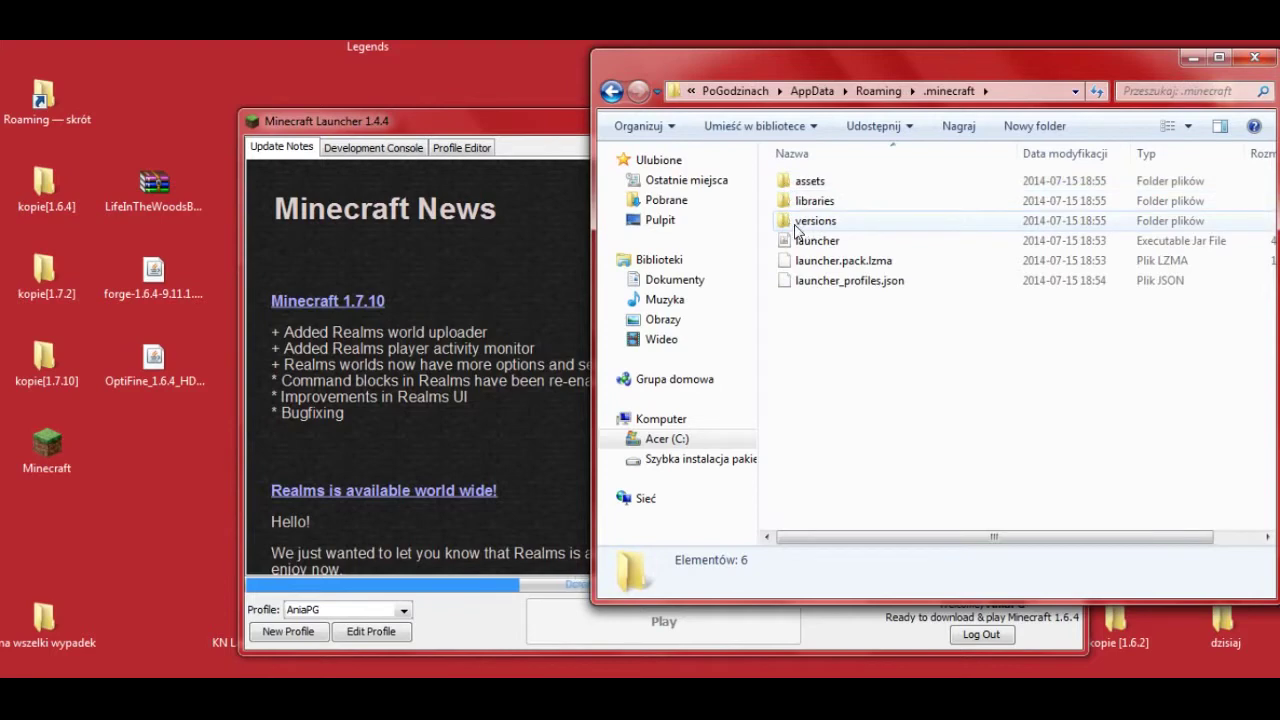
double_click(786, 225)
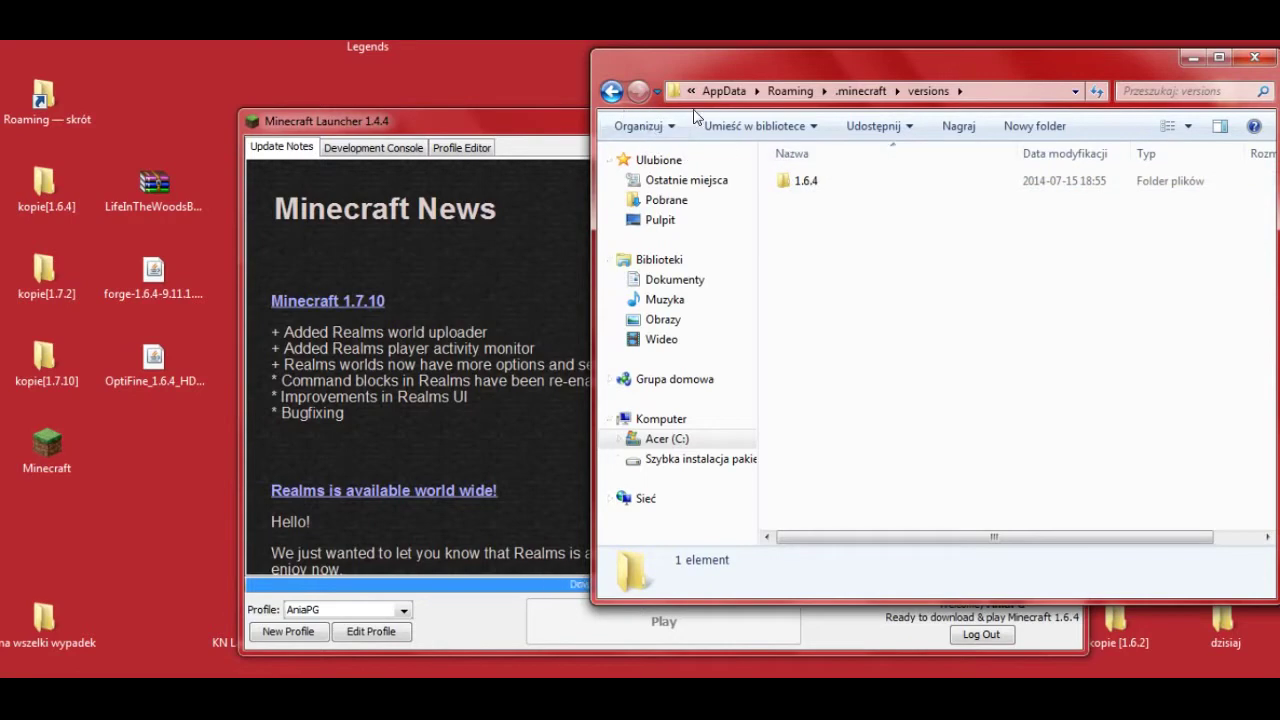
left_click(790, 91)
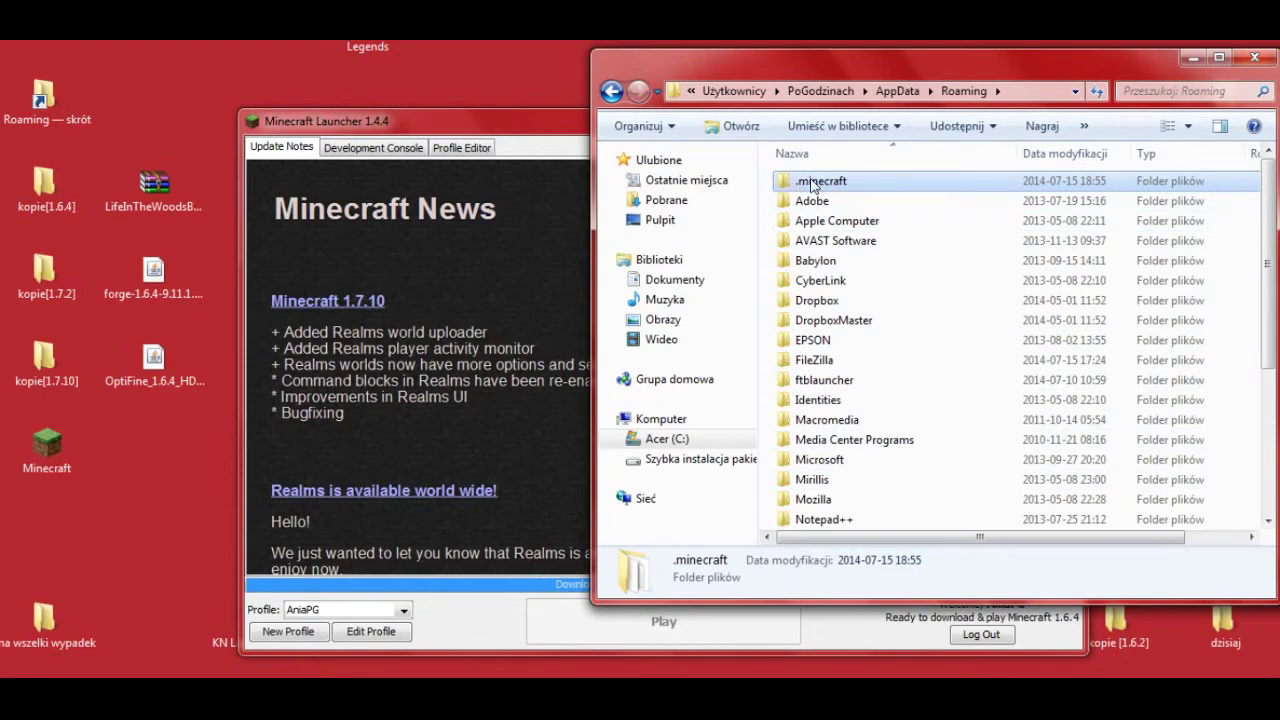
left_click(557, 131)
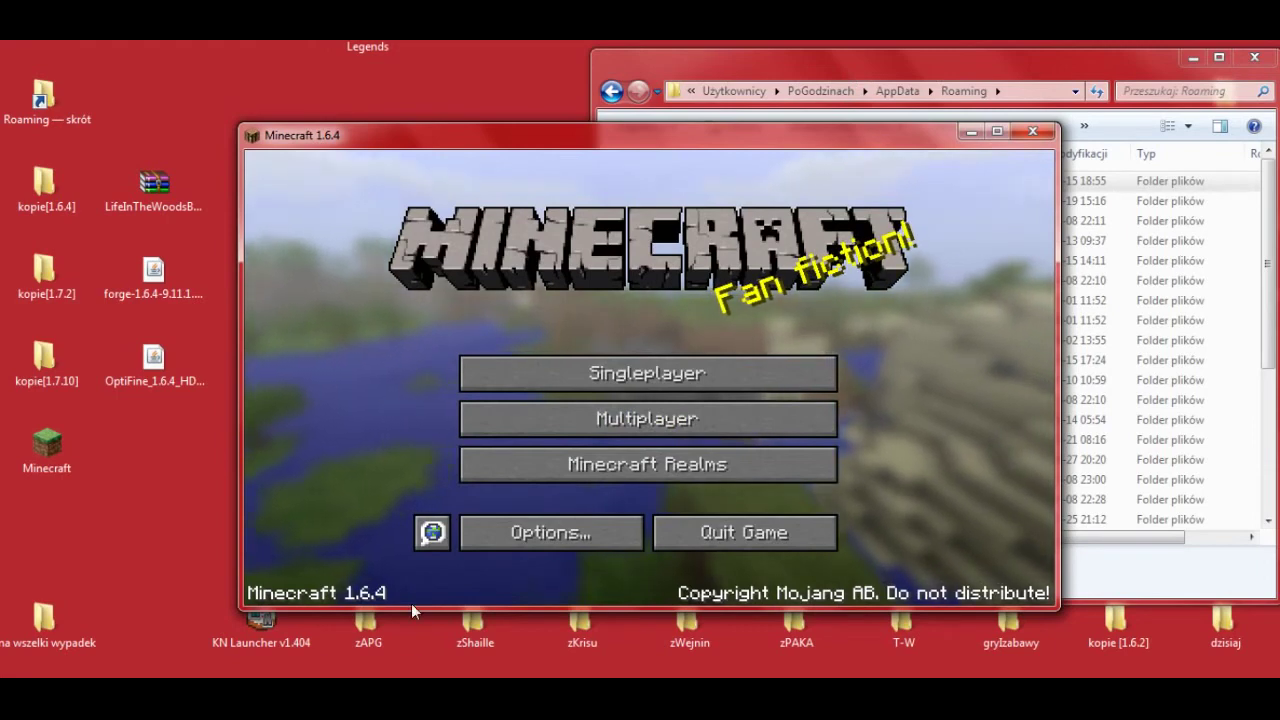
Step: Set the game's language to Polski (Polska) and return to the main menu
left_click(583, 535)
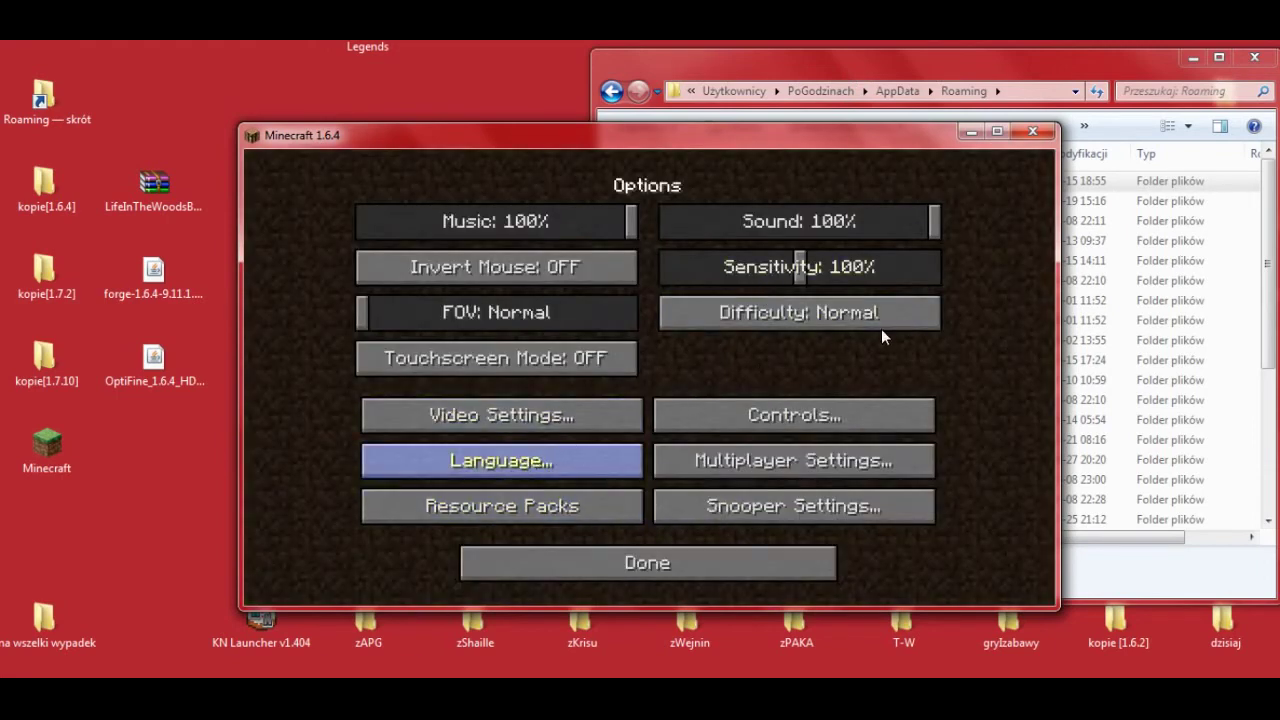
left_click(501, 460)
left_click_drag(888, 258, 880, 418)
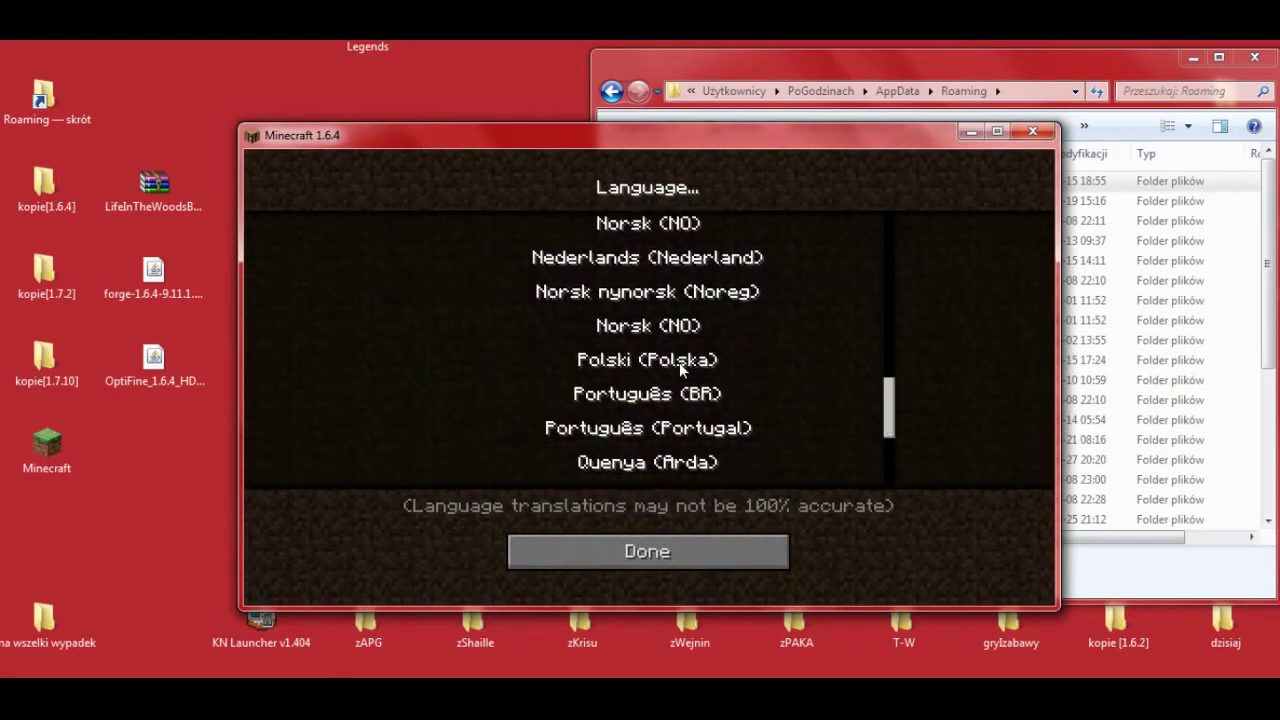
left_click(803, 368)
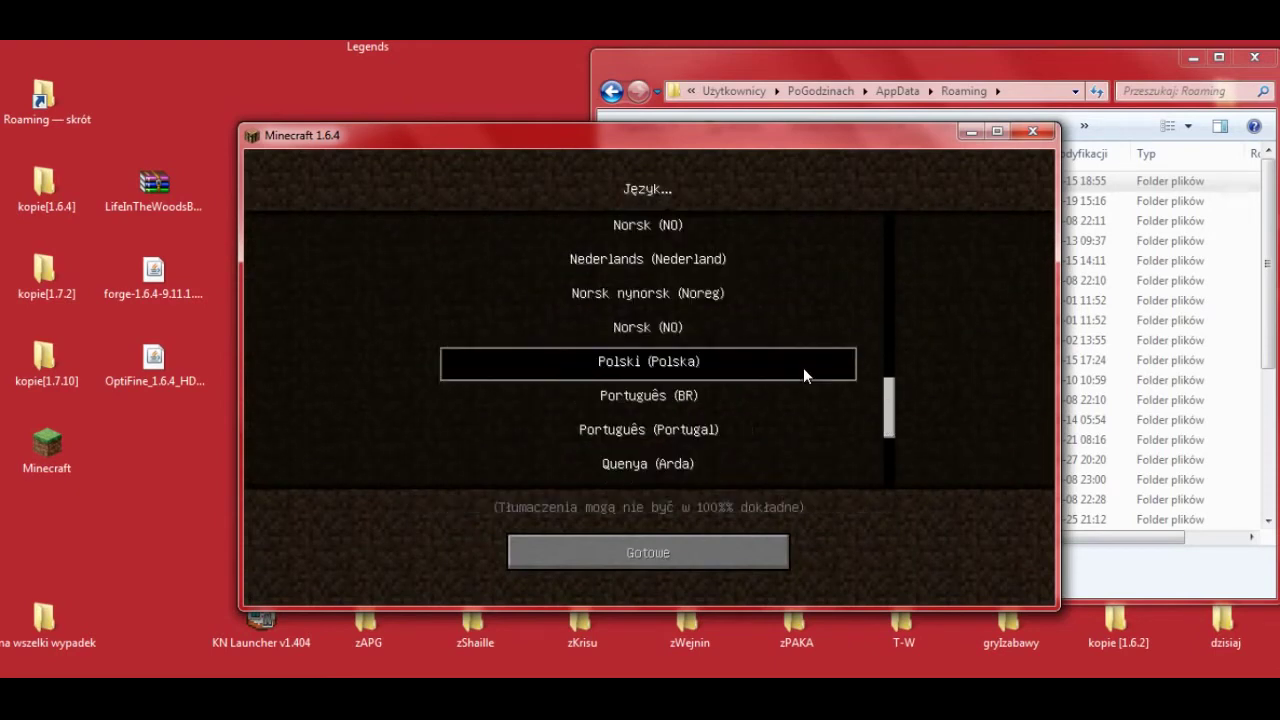
left_click(642, 560)
left_click(648, 563)
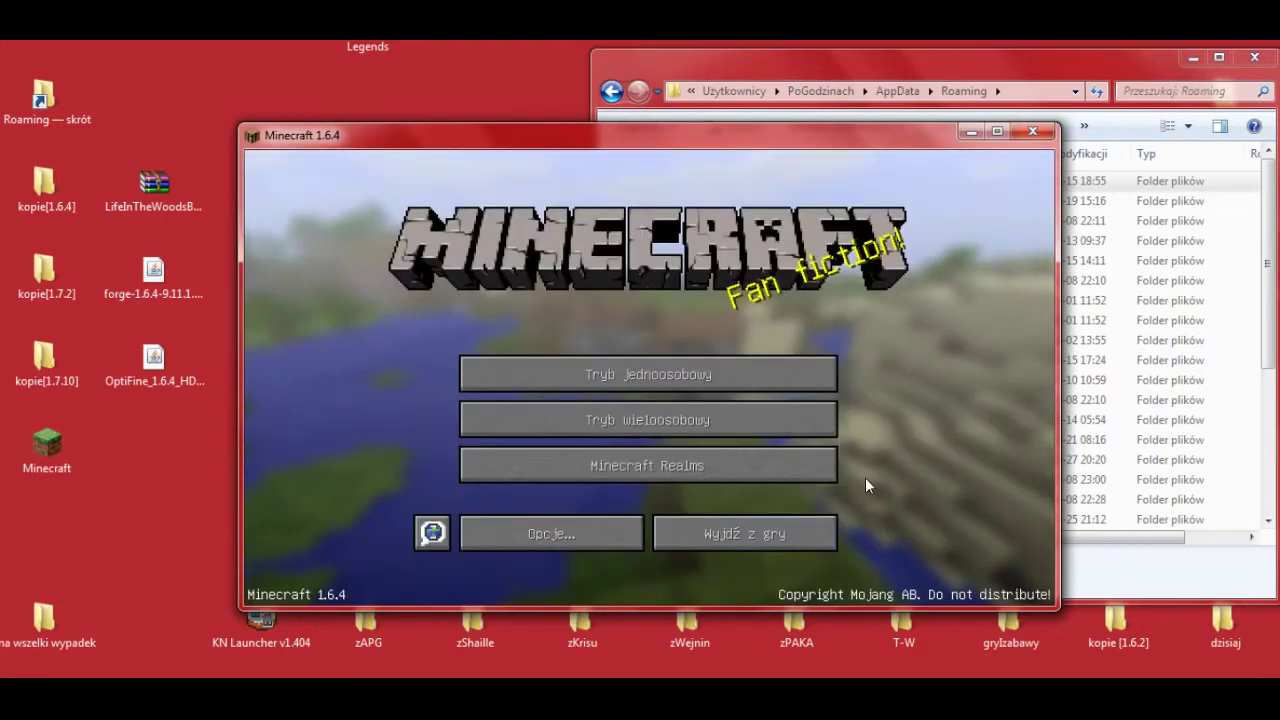
Step: Quit the game and open the versions folder inside .minecraft
left_click(772, 538)
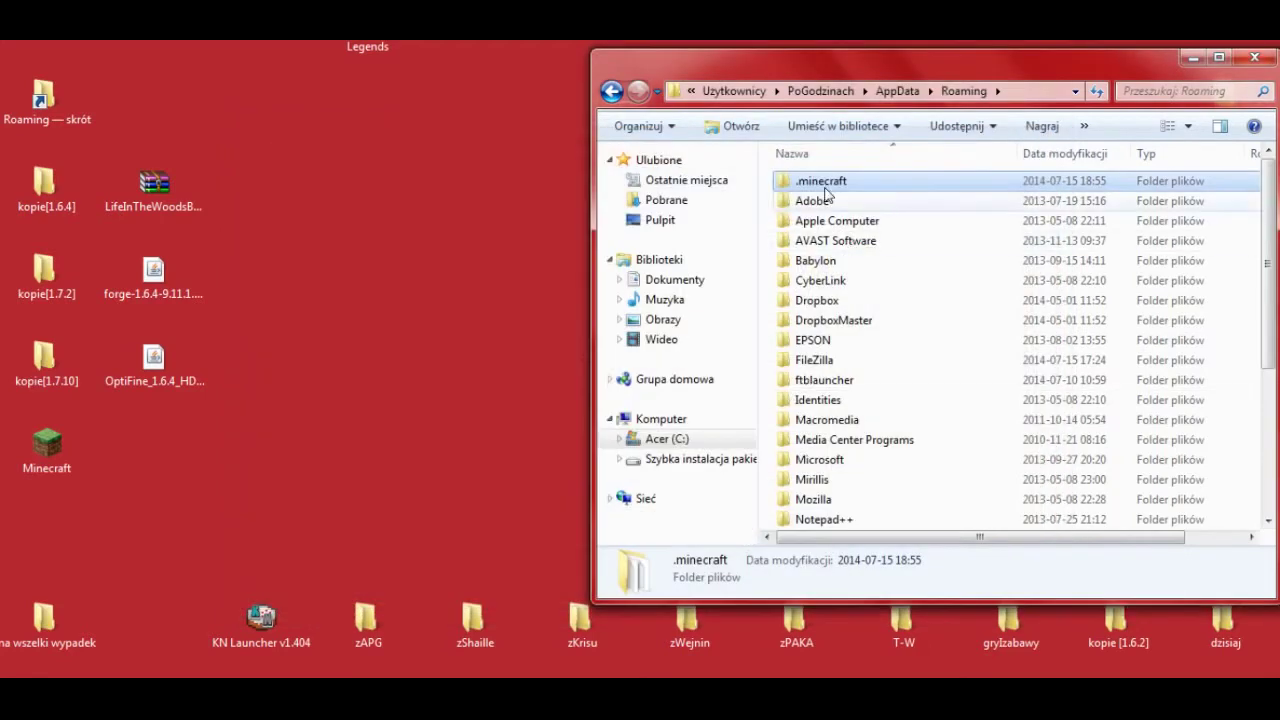
double_click(785, 183)
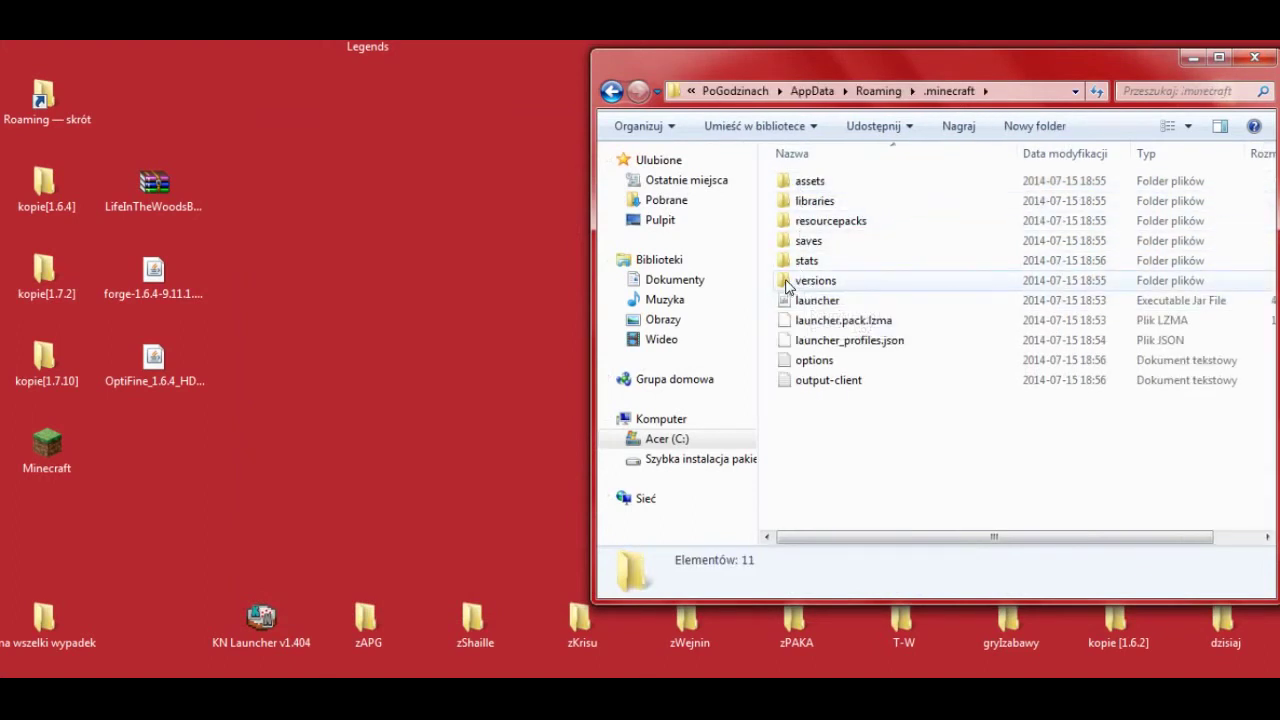
double_click(785, 284)
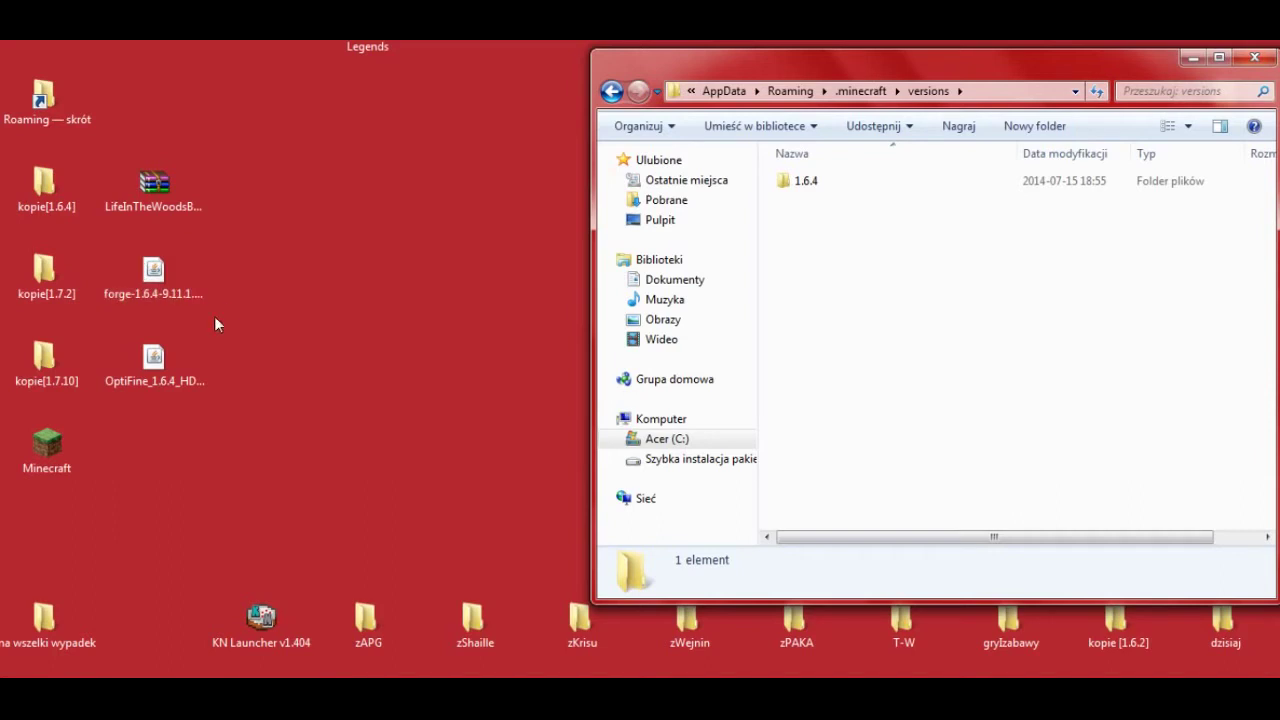
Step: Run the Forge 1.6.4 installer from the desktop and install the client into the .minecraft folder
left_click(172, 293)
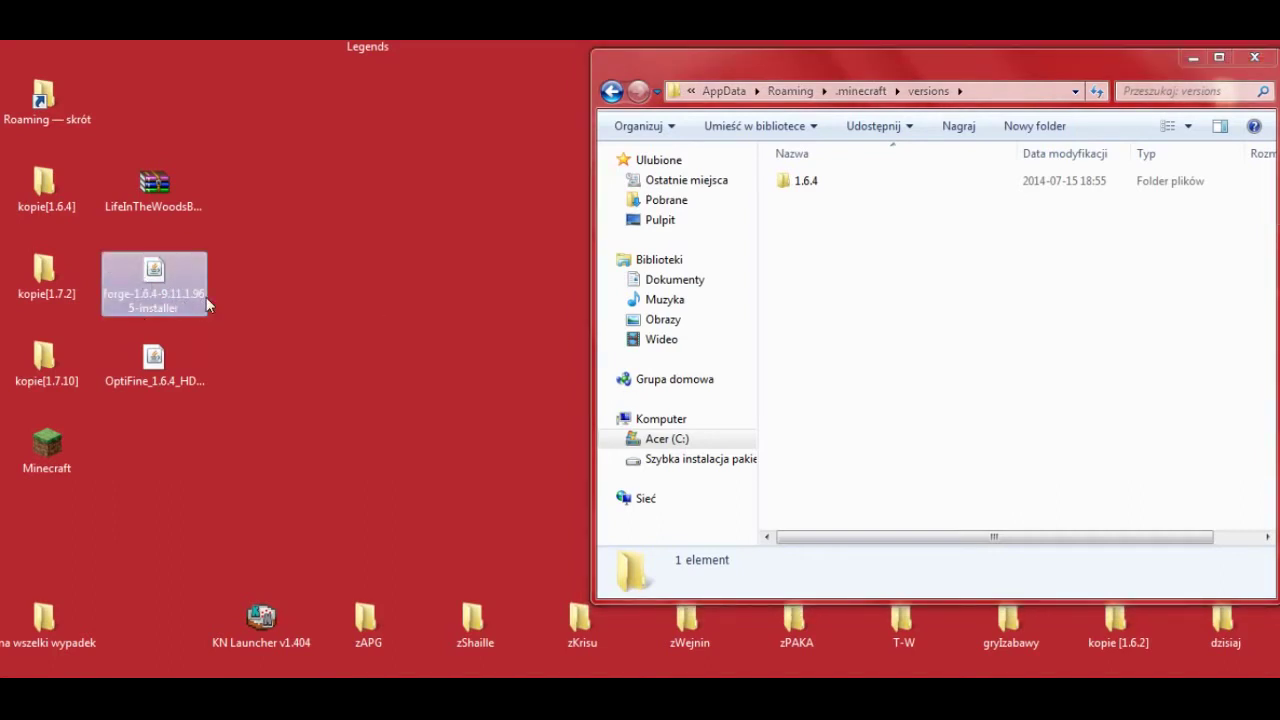
left_click(253, 293)
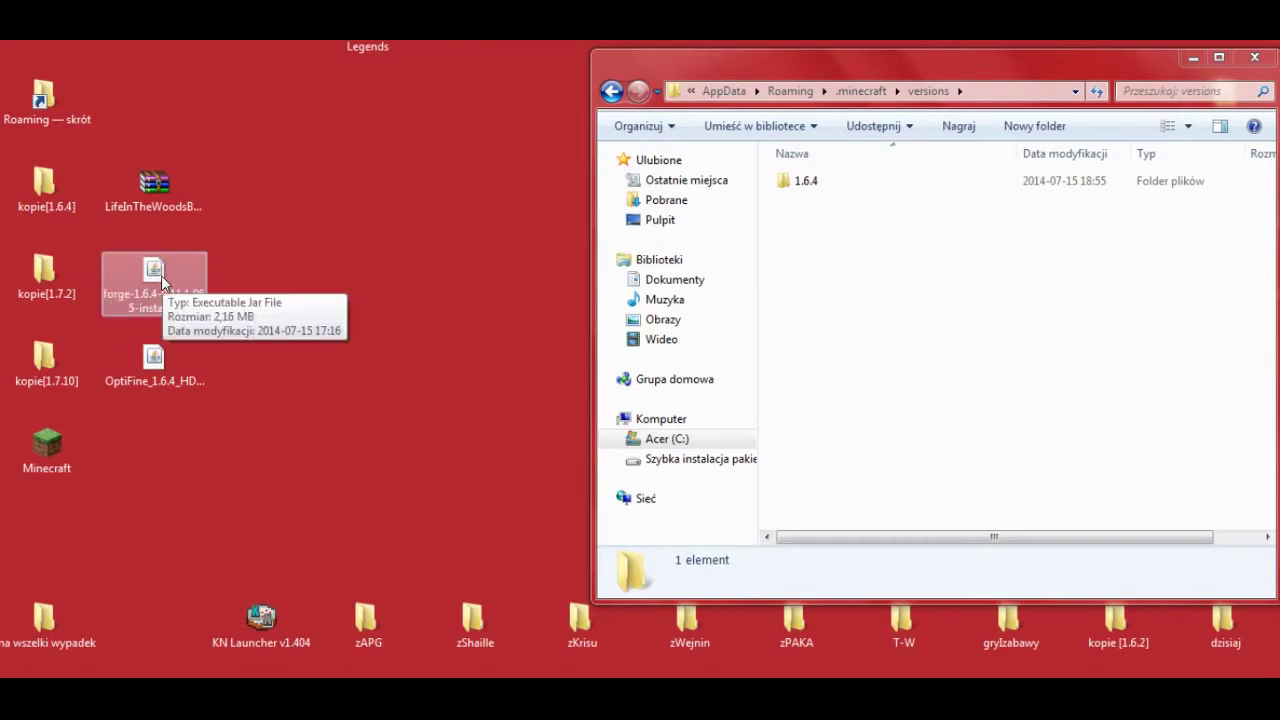
left_click(162, 283)
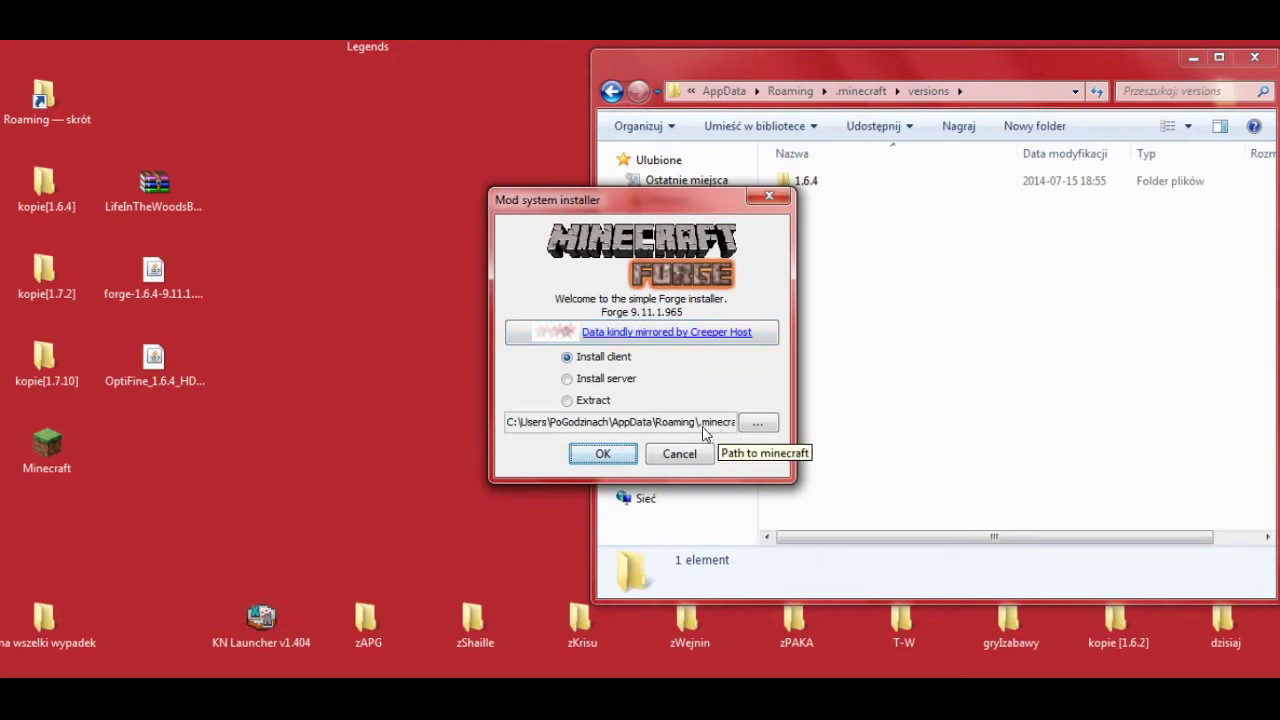
left_click(602, 455)
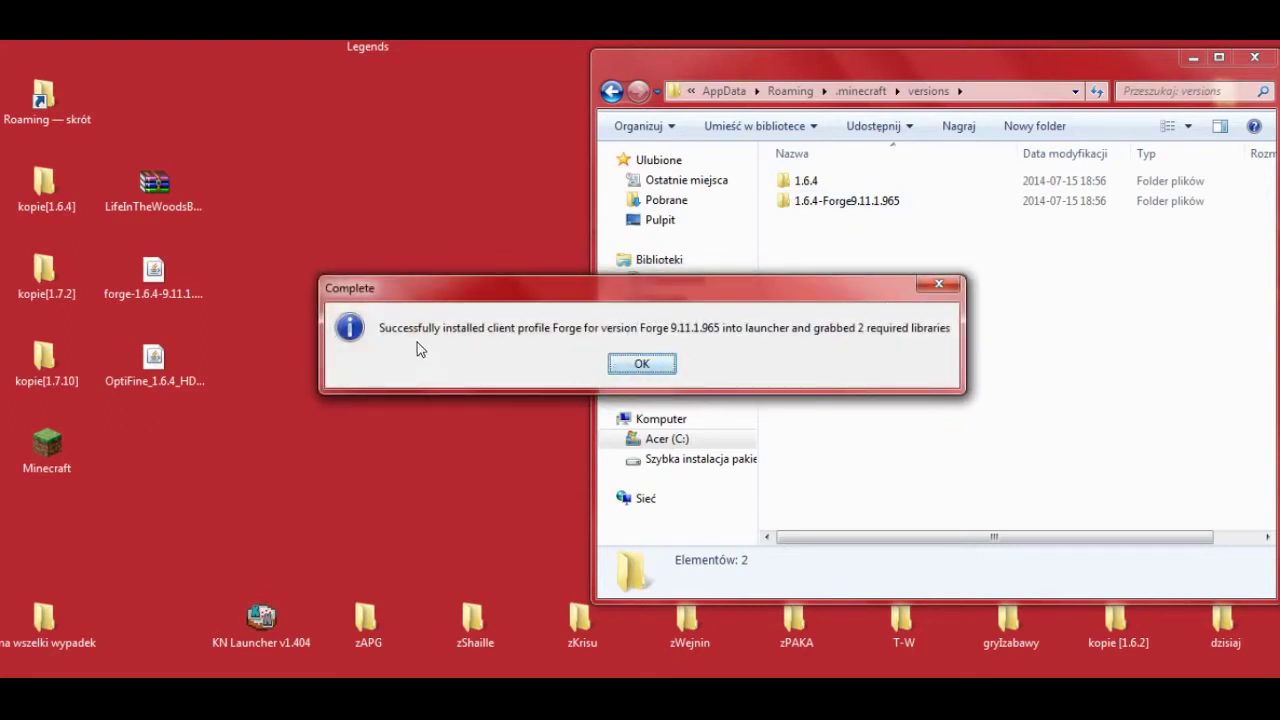
left_click(645, 364)
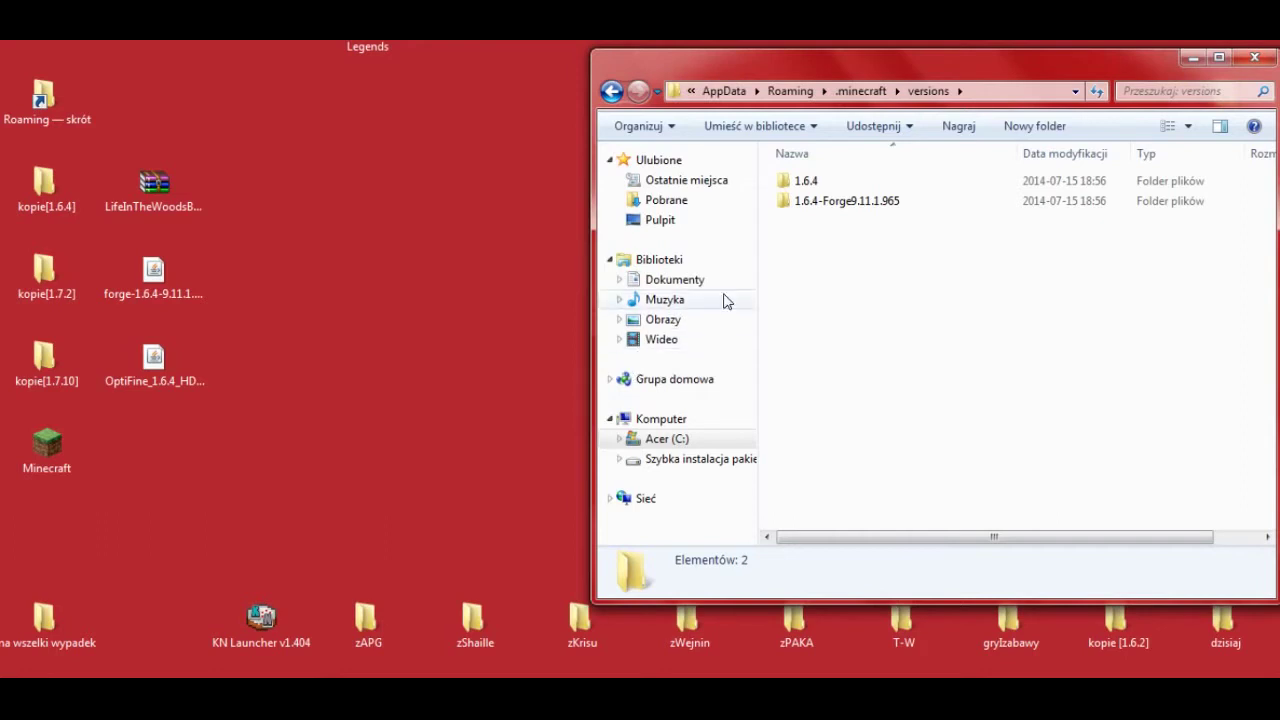
Step: Return to the .minecraft folder, and start the Minecraft launcher from the desktop, keeping its window in front
left_click(848, 91)
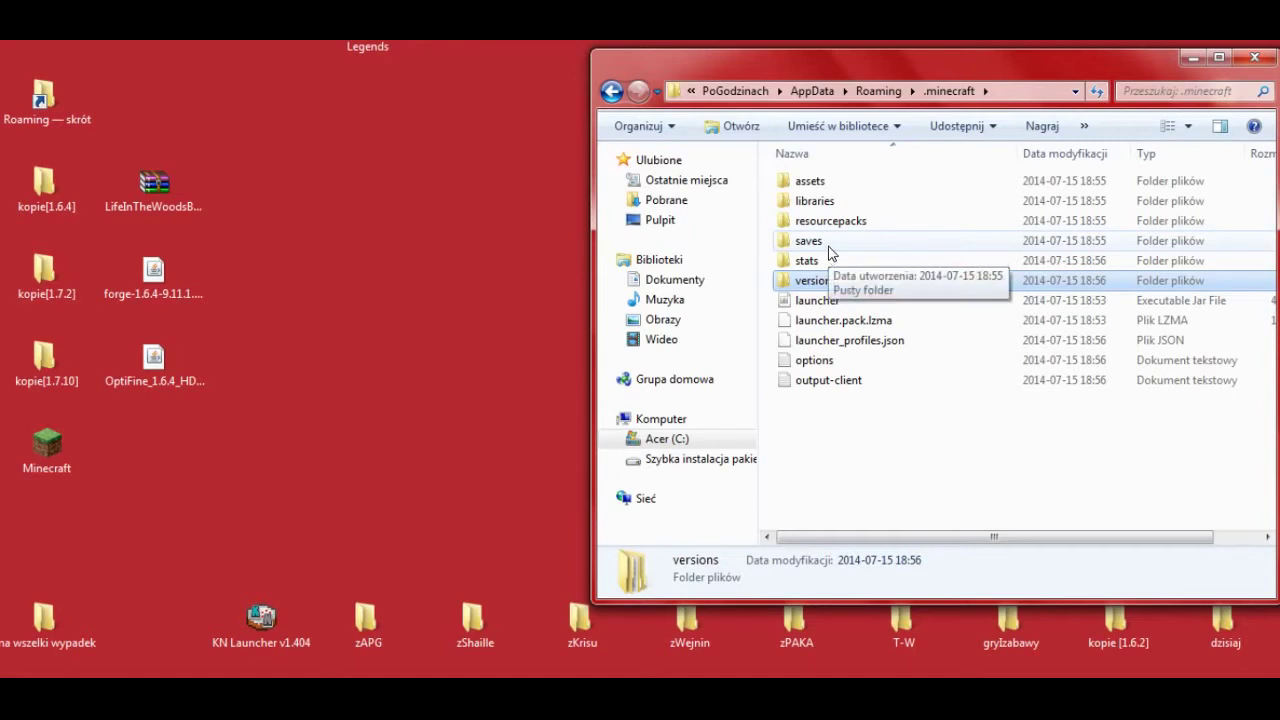
double_click(48, 445)
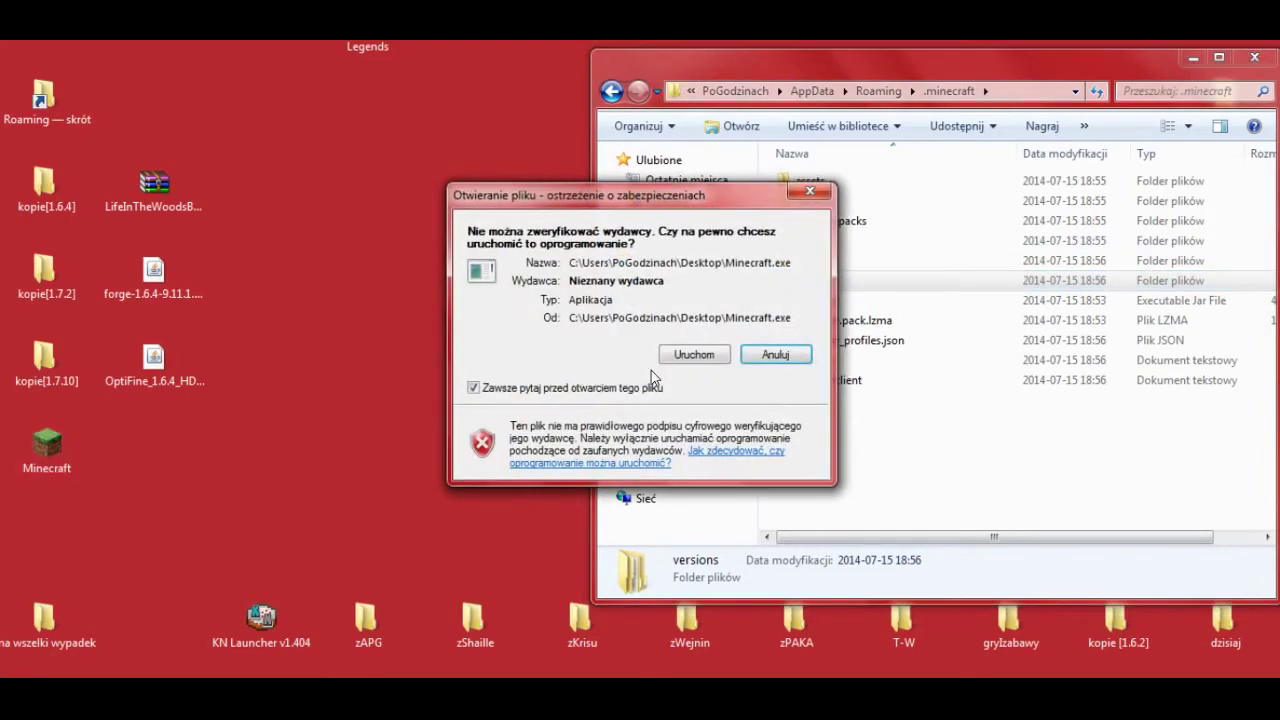
left_click(693, 358)
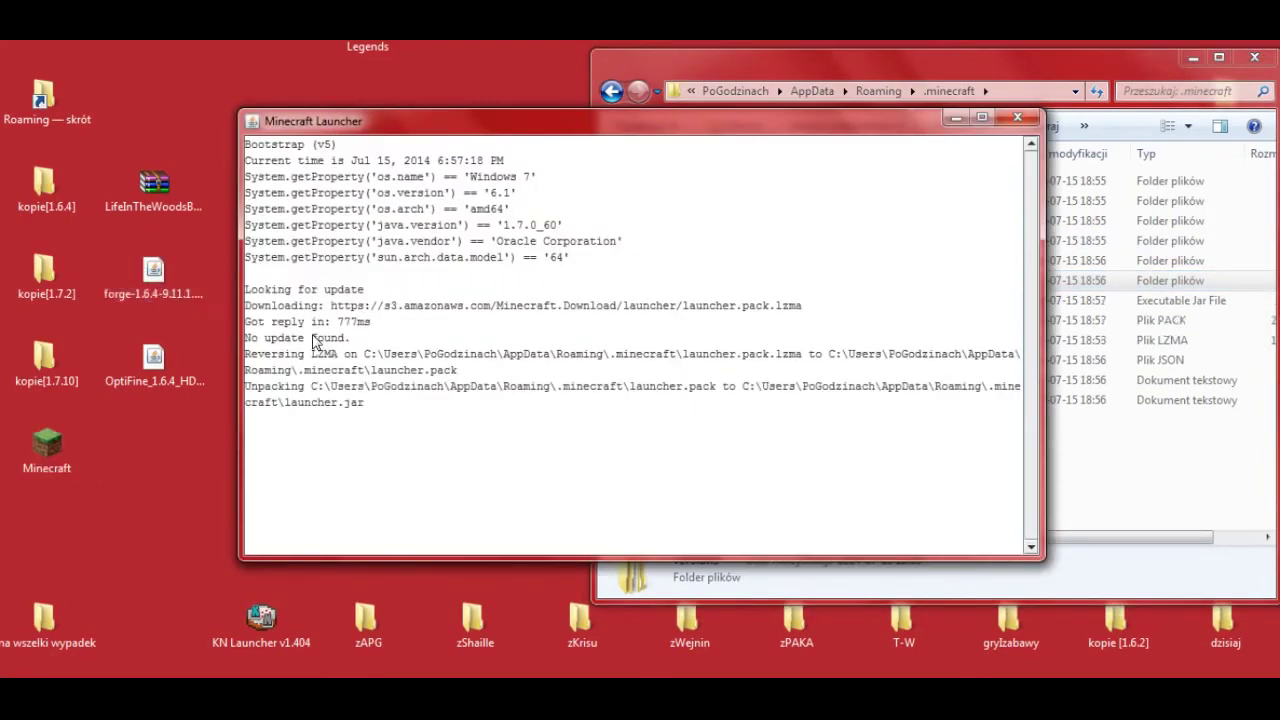
left_click(877, 62)
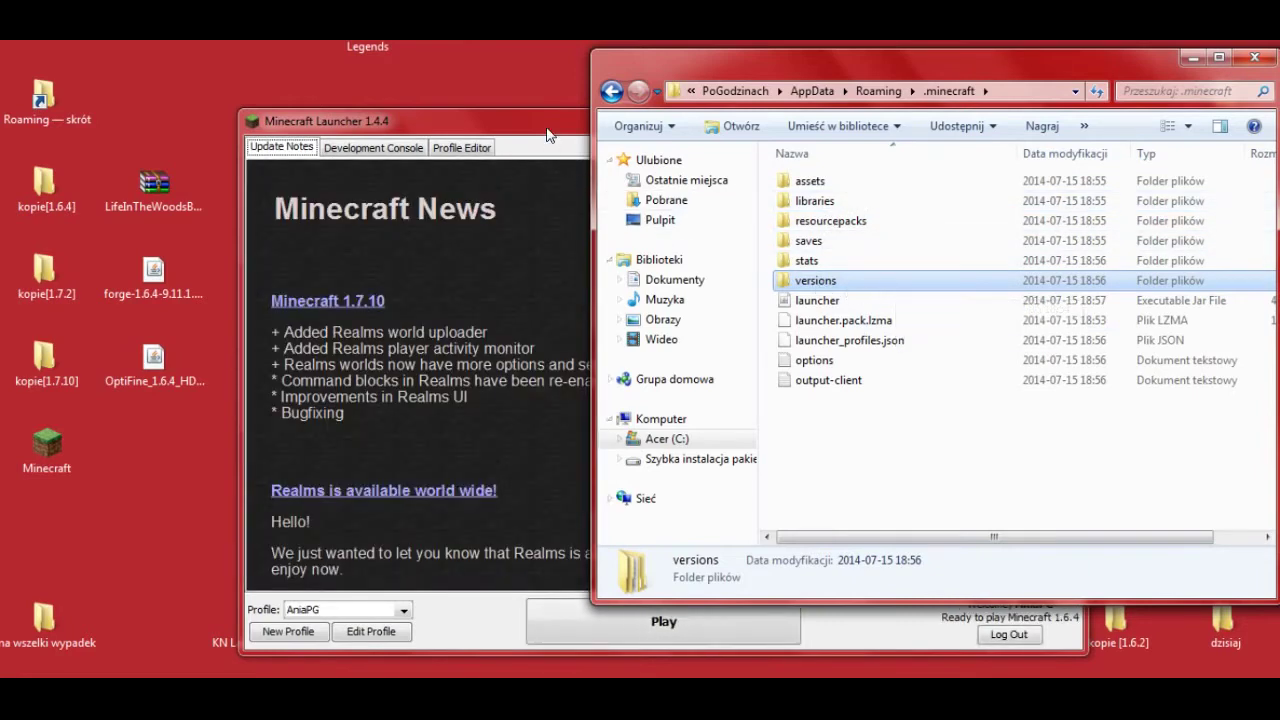
left_click(545, 128)
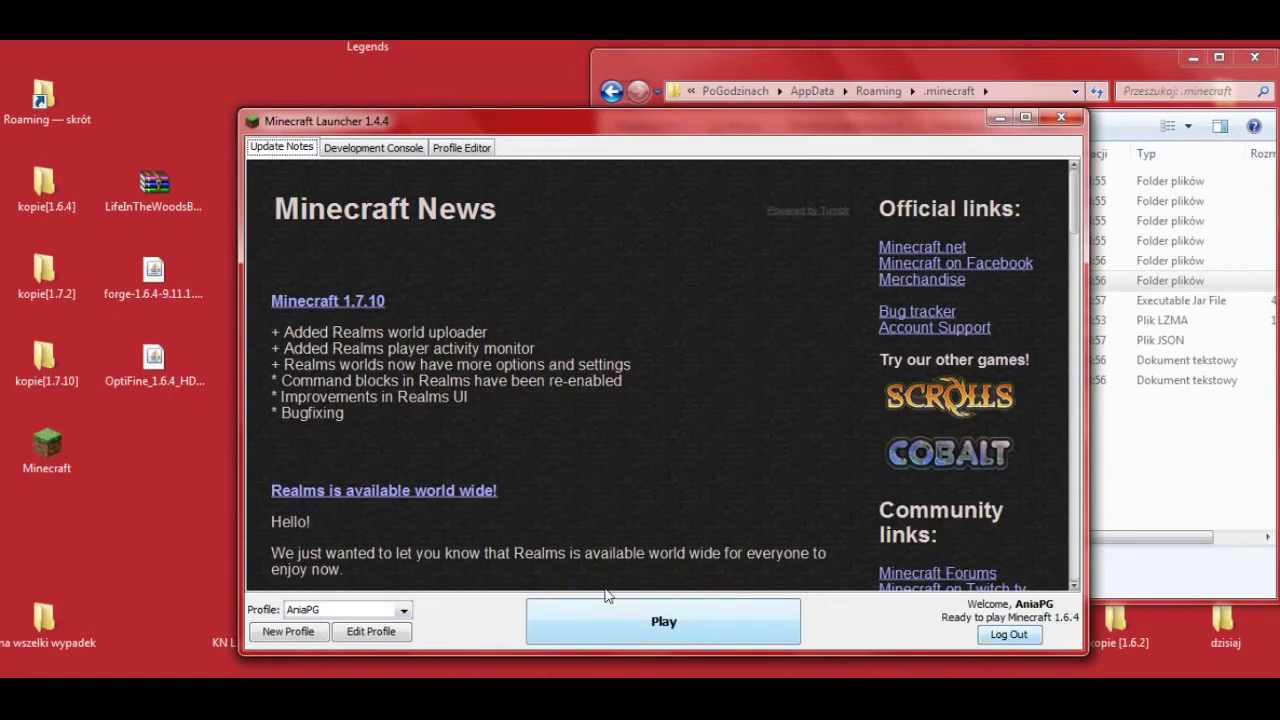
Step: Select the Forge profile in the launcher and start the game with it
left_click(404, 613)
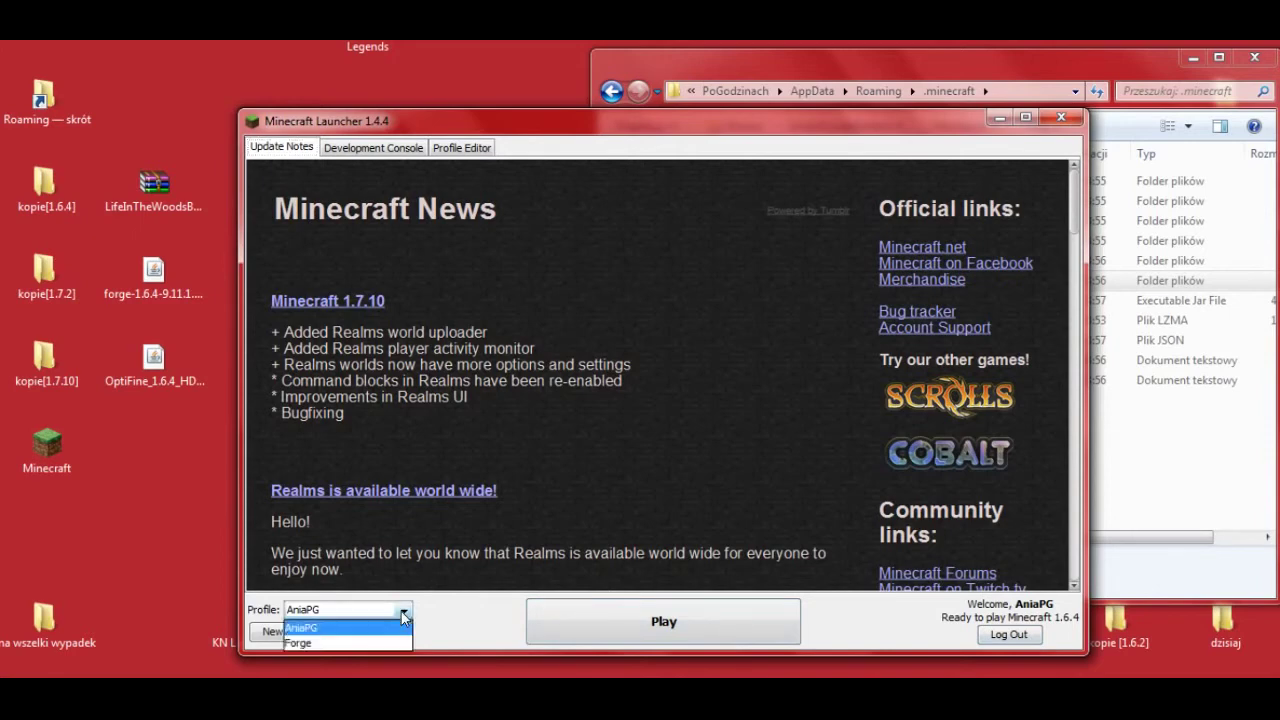
left_click(299, 643)
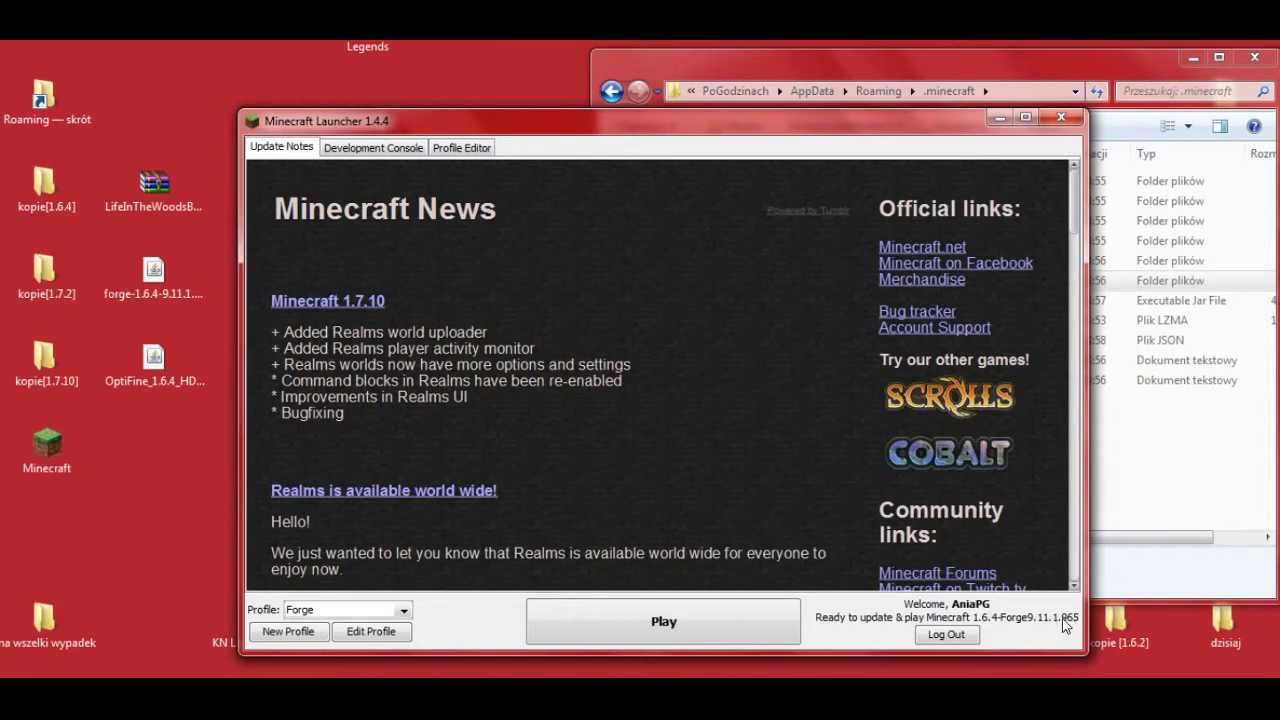
left_click(714, 615)
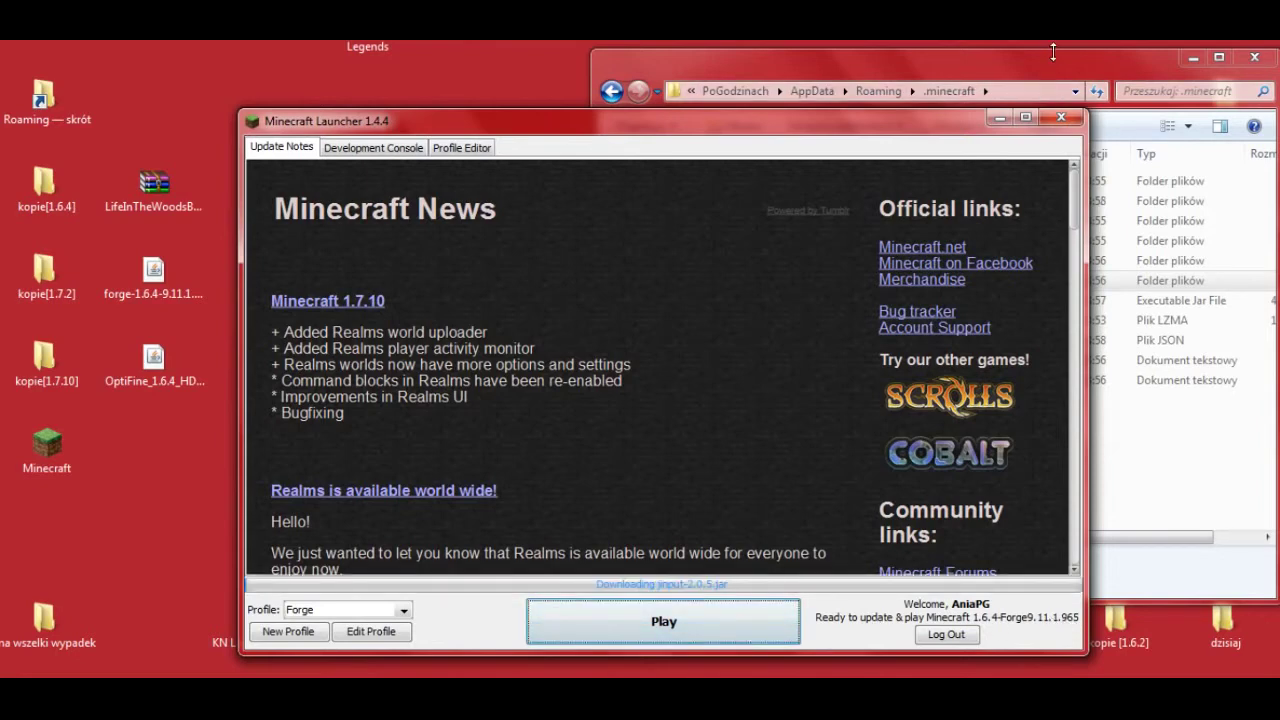
Step: Check the contents of the .minecraft folder while the game loads, and view the game's list of installed mods
left_click(1055, 56)
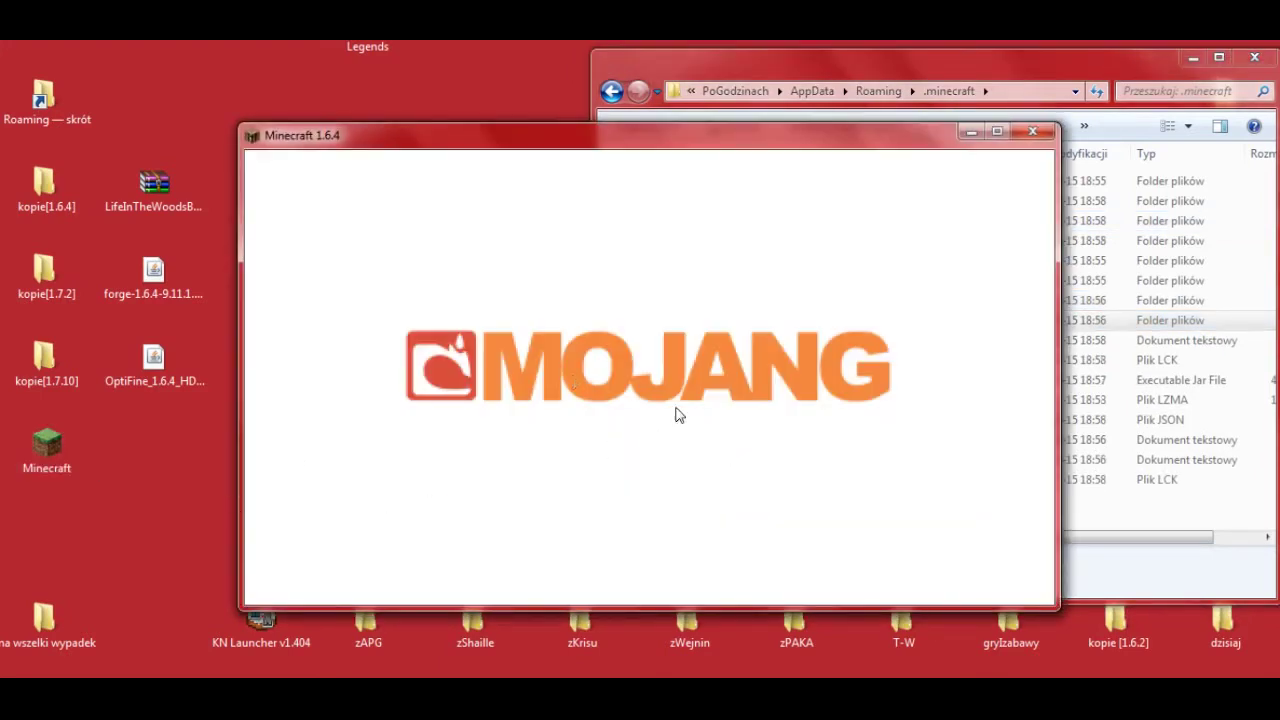
left_click(1020, 72)
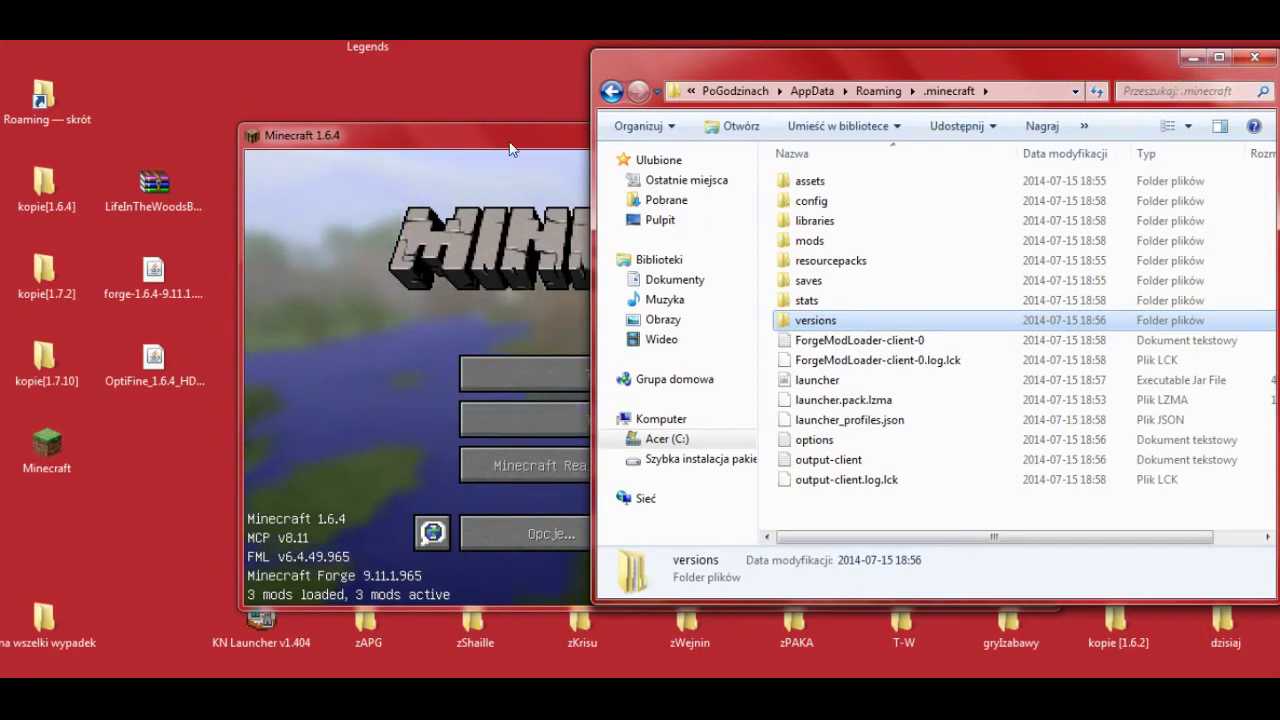
left_click(520, 330)
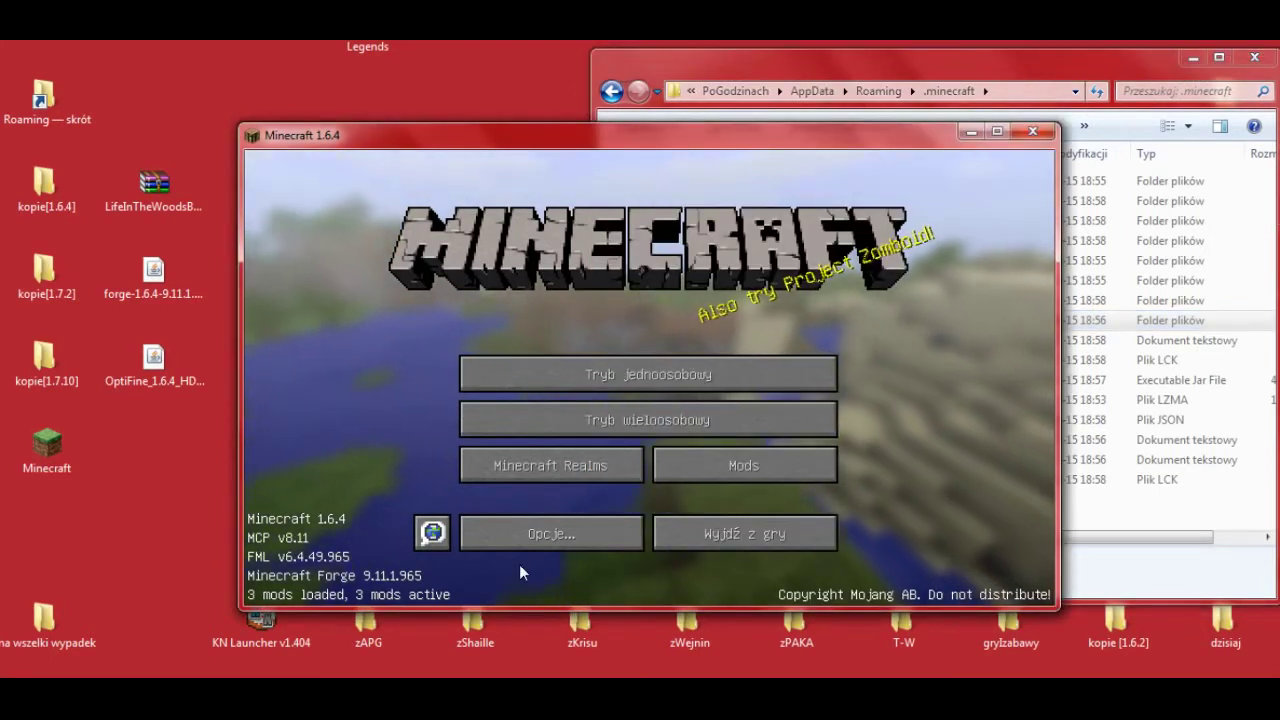
left_click(741, 465)
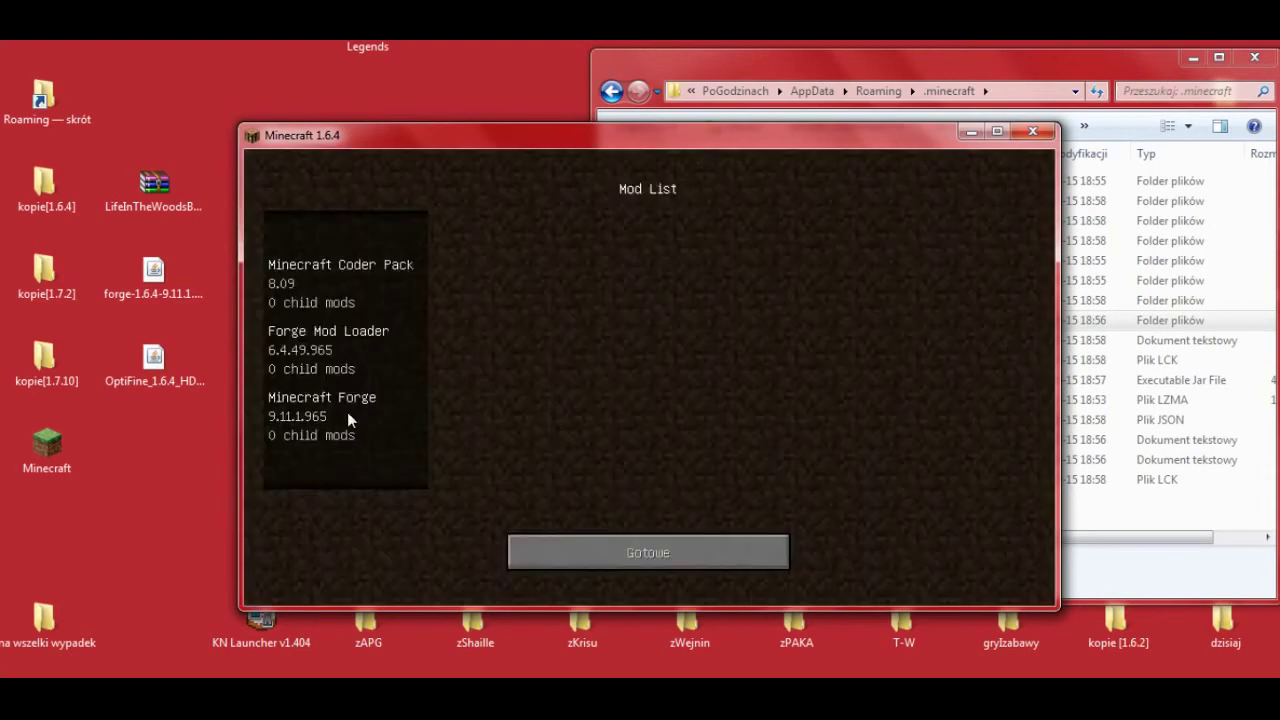
Step: Leave the mod list, quit the game and open the mods folder inside .minecraft
left_click(603, 554)
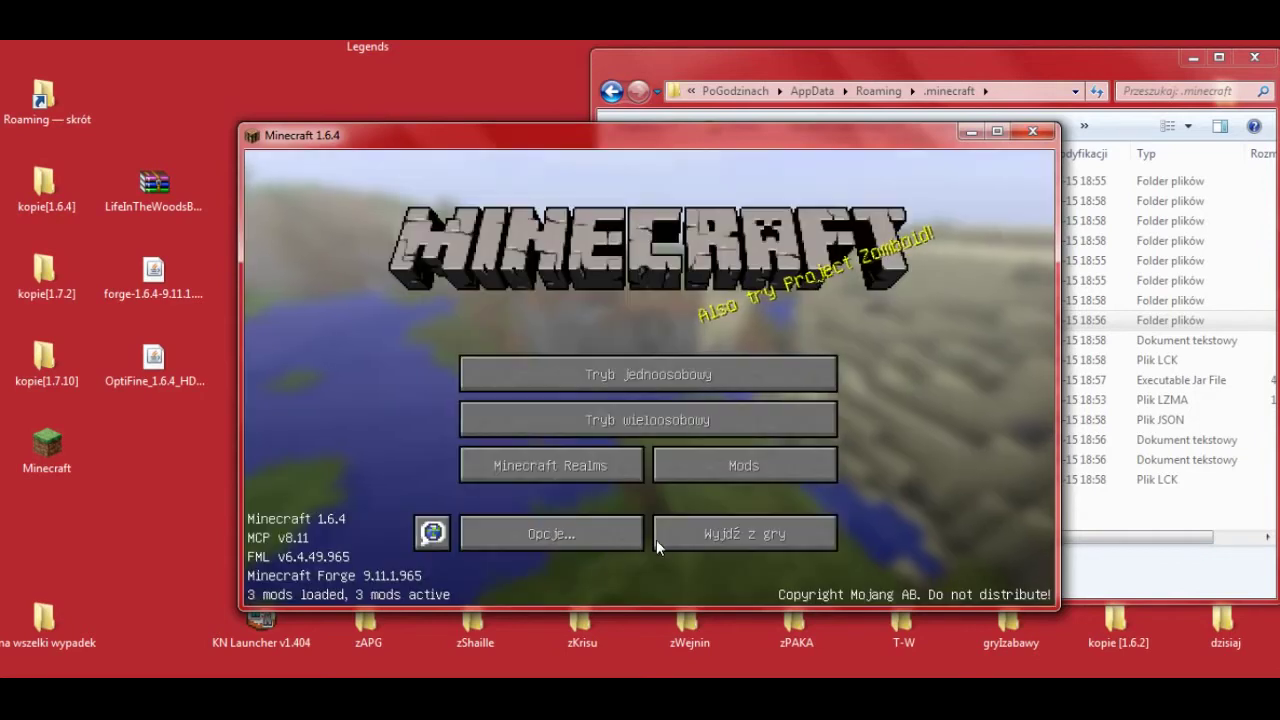
left_click(739, 539)
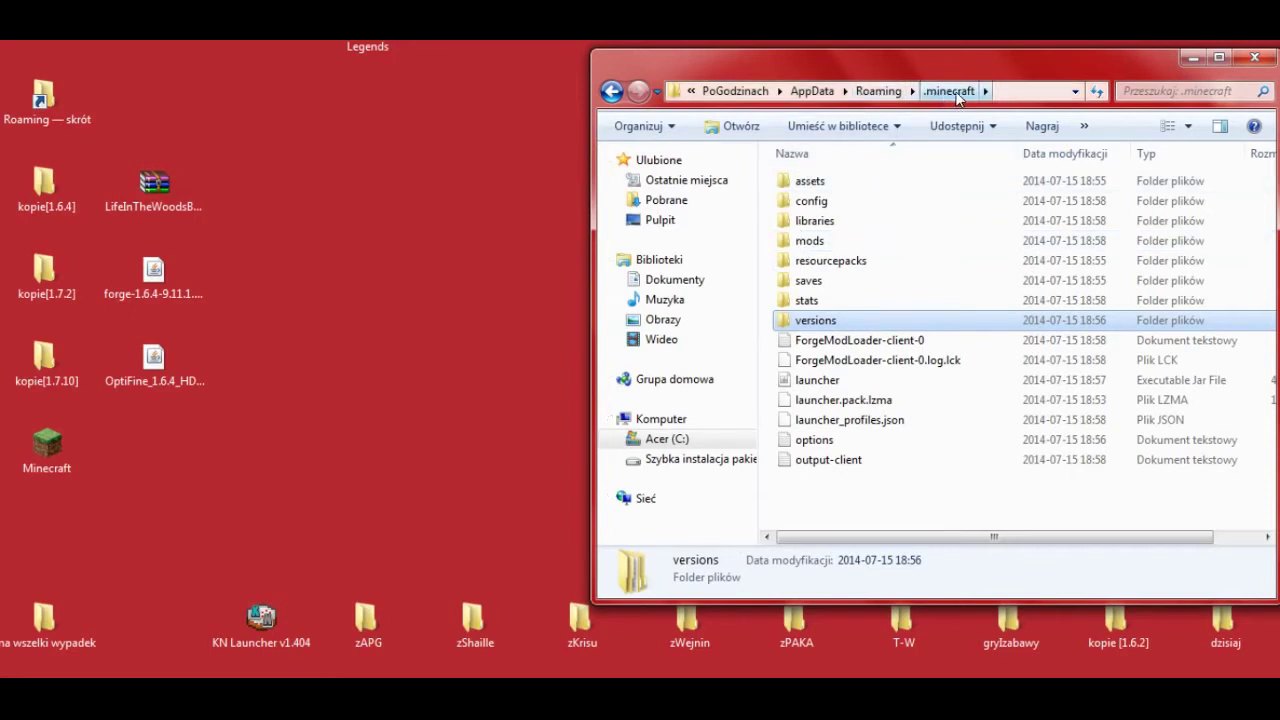
double_click(797, 242)
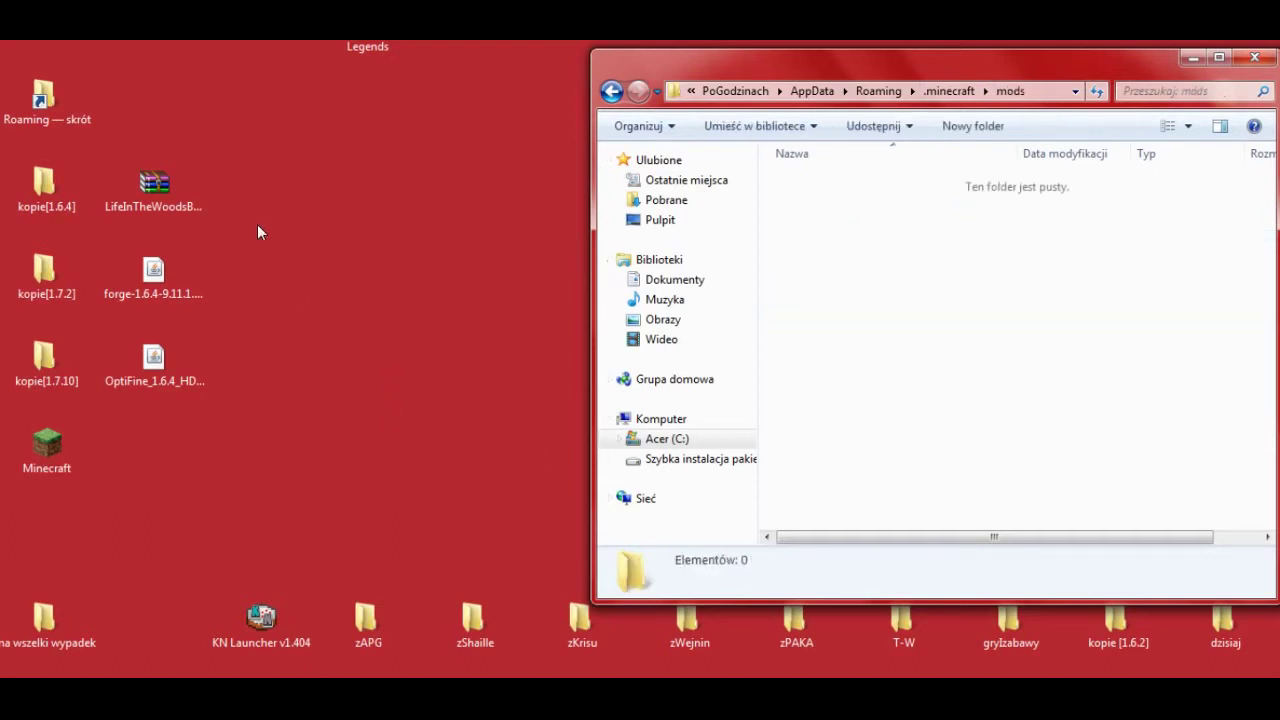
Step: Open LifeInTheWoodsBasic.zip with WinRAR, extract all of its files into the mods folder and close the archive
right_click(153, 192)
mouse_move(265, 350)
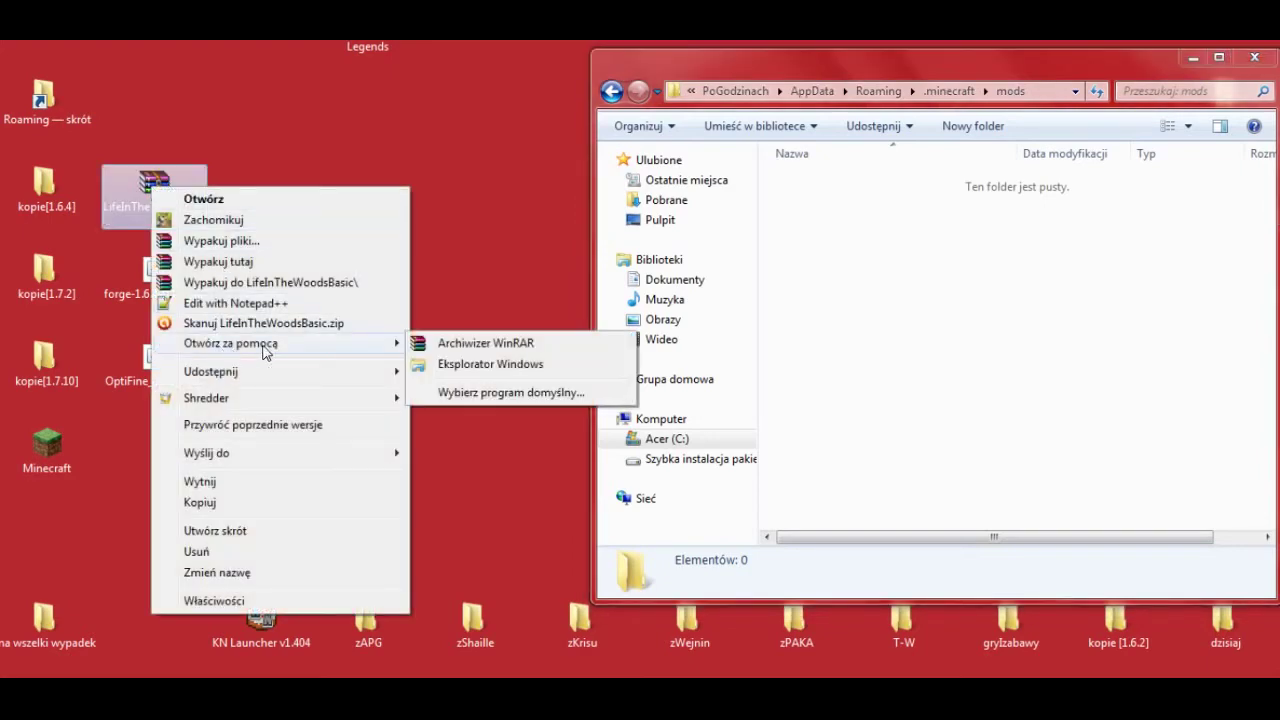
left_click(436, 342)
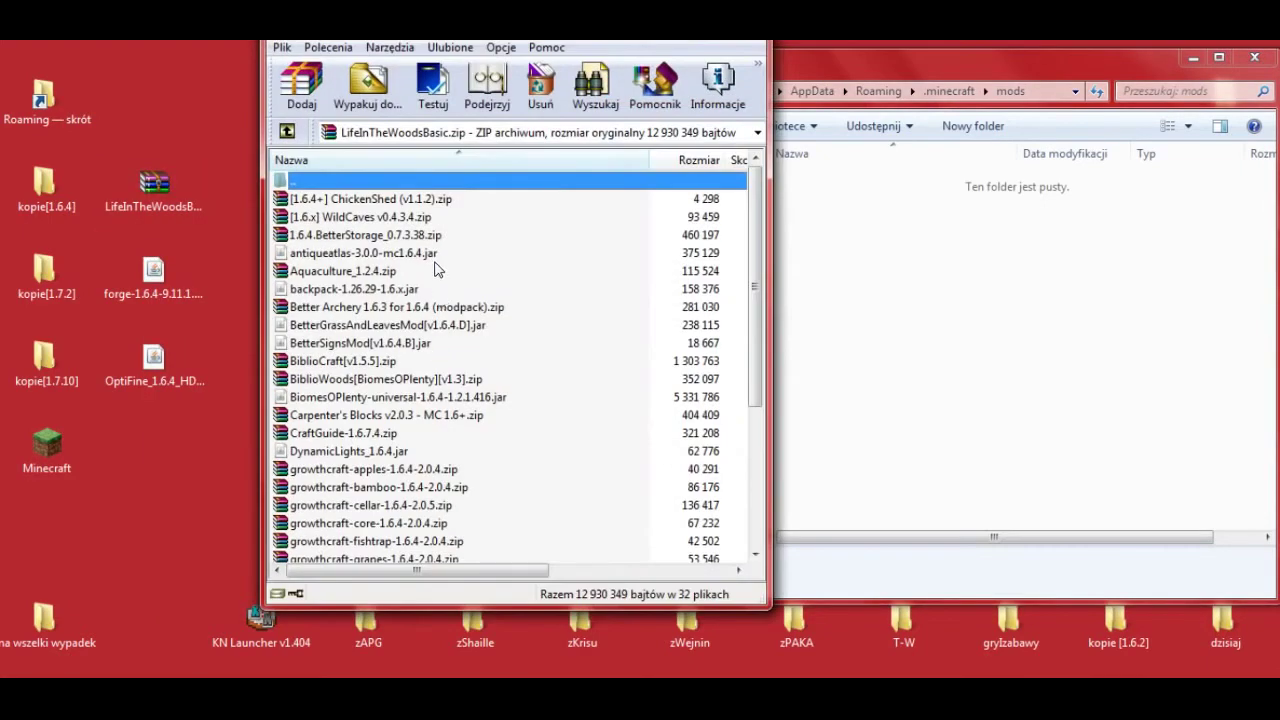
mouse_move(756, 195)
left_mouse_down()
mouse_move(762, 330)
mouse_move(756, 190)
left_mouse_up()
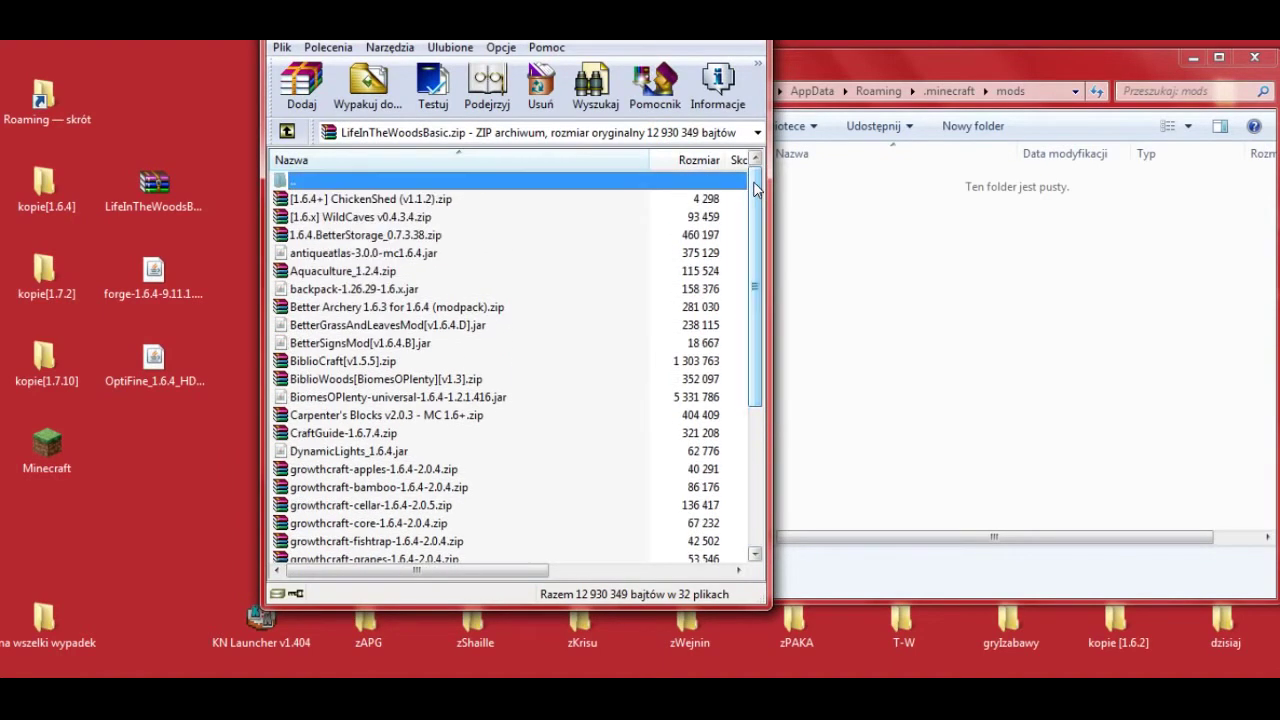
key("ctrl+a")
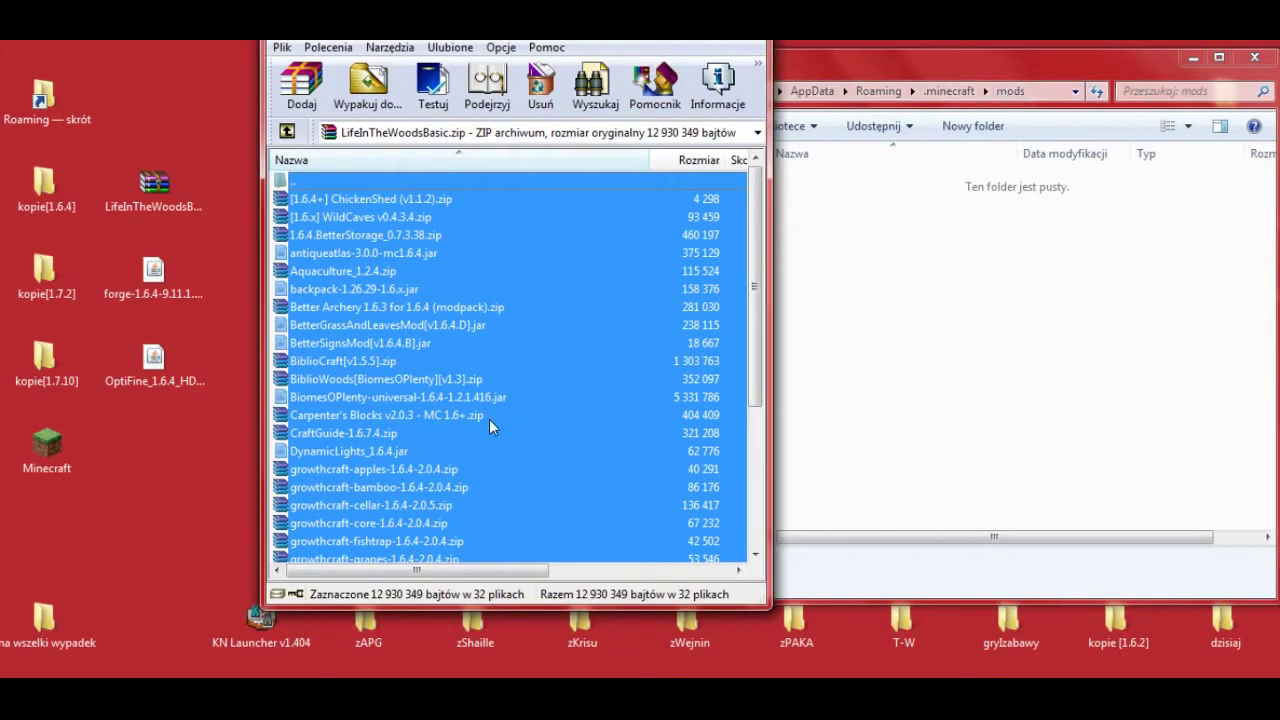
left_click_drag(918, 405, 920, 402)
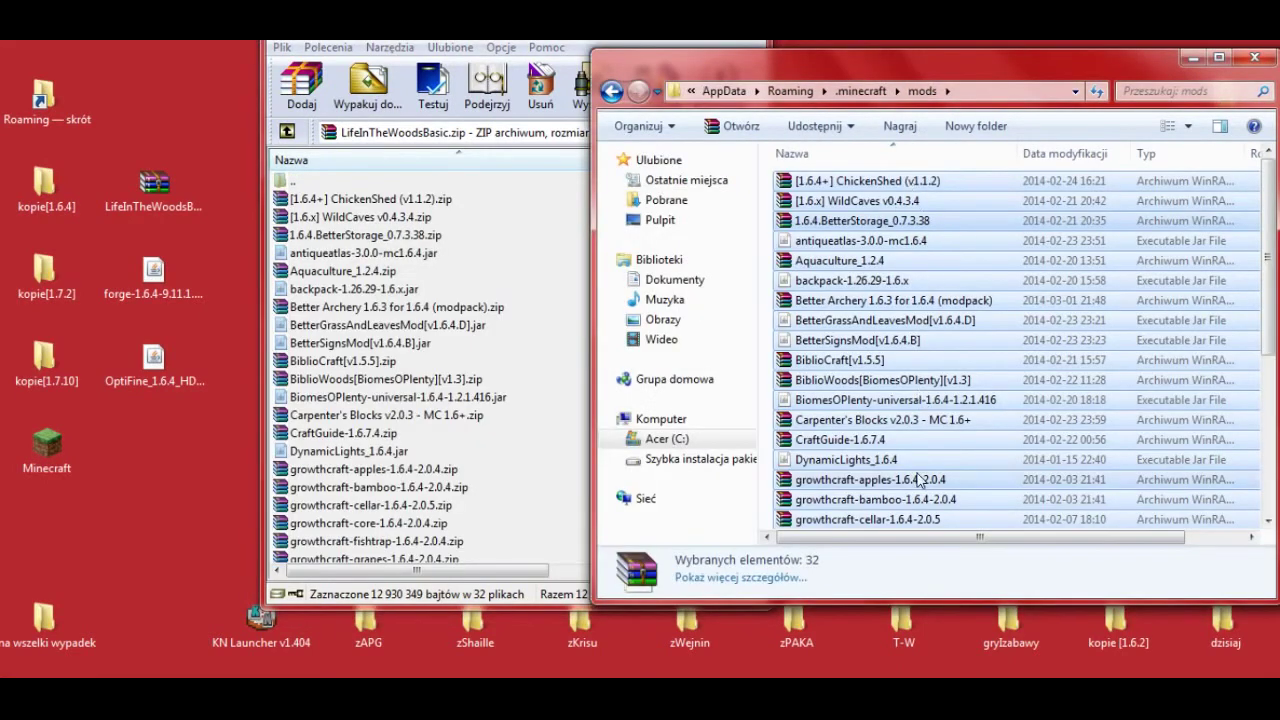
left_click_drag(587, 46, 548, 82)
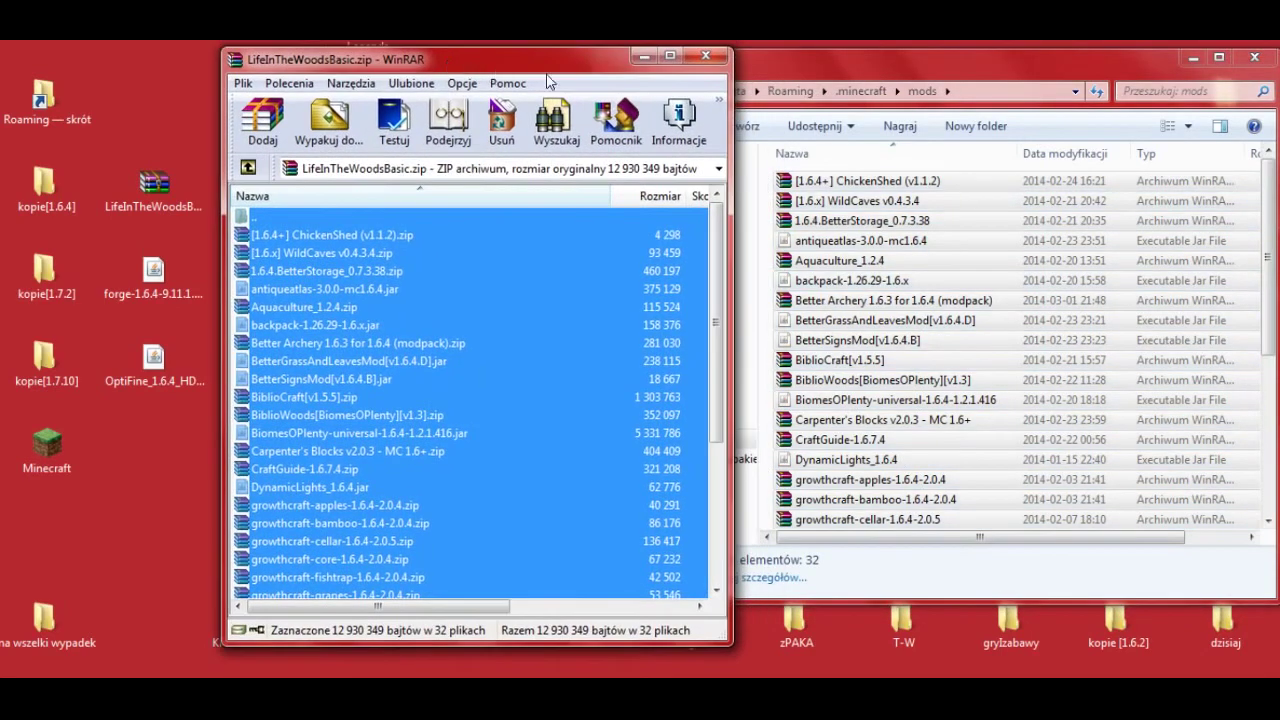
left_click(700, 56)
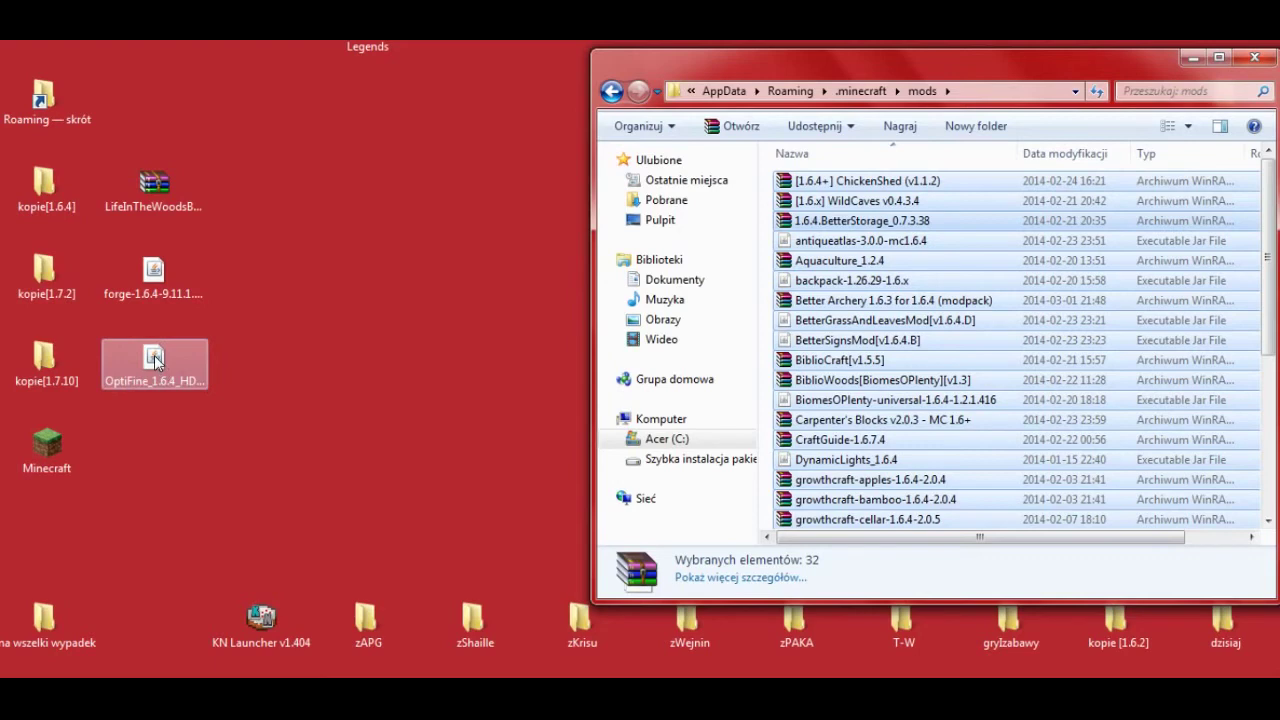
Step: Move the OptiFine 1.6.4 file from the desktop into the mods folder, and start the Minecraft launcher
left_click_drag(153, 362, 912, 572)
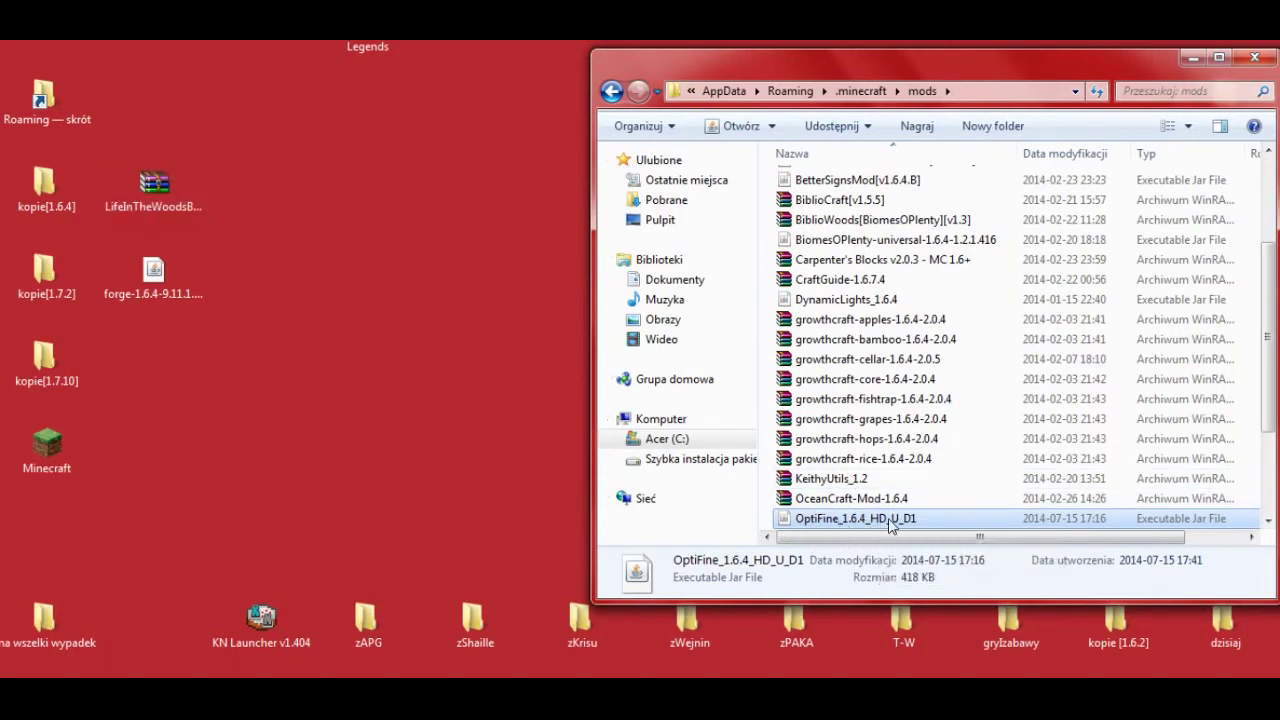
left_click(1254, 57)
left_click(48, 446)
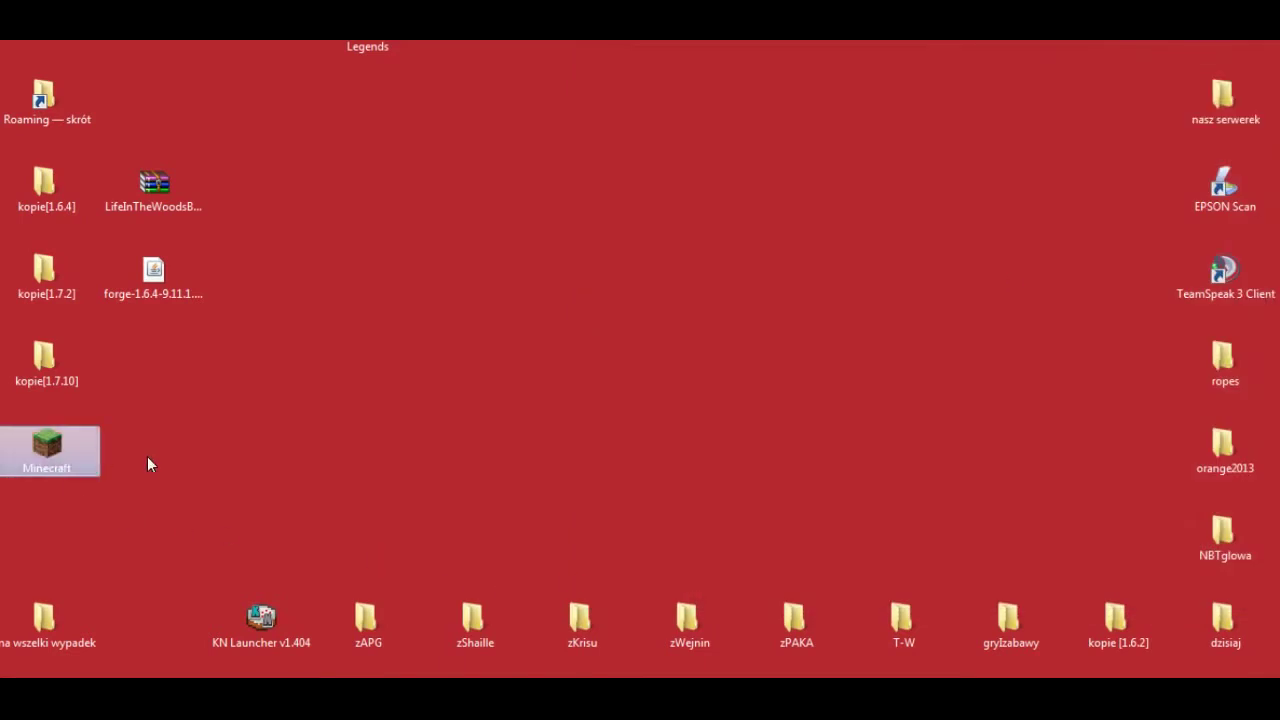
double_click(48, 446)
left_click(676, 358)
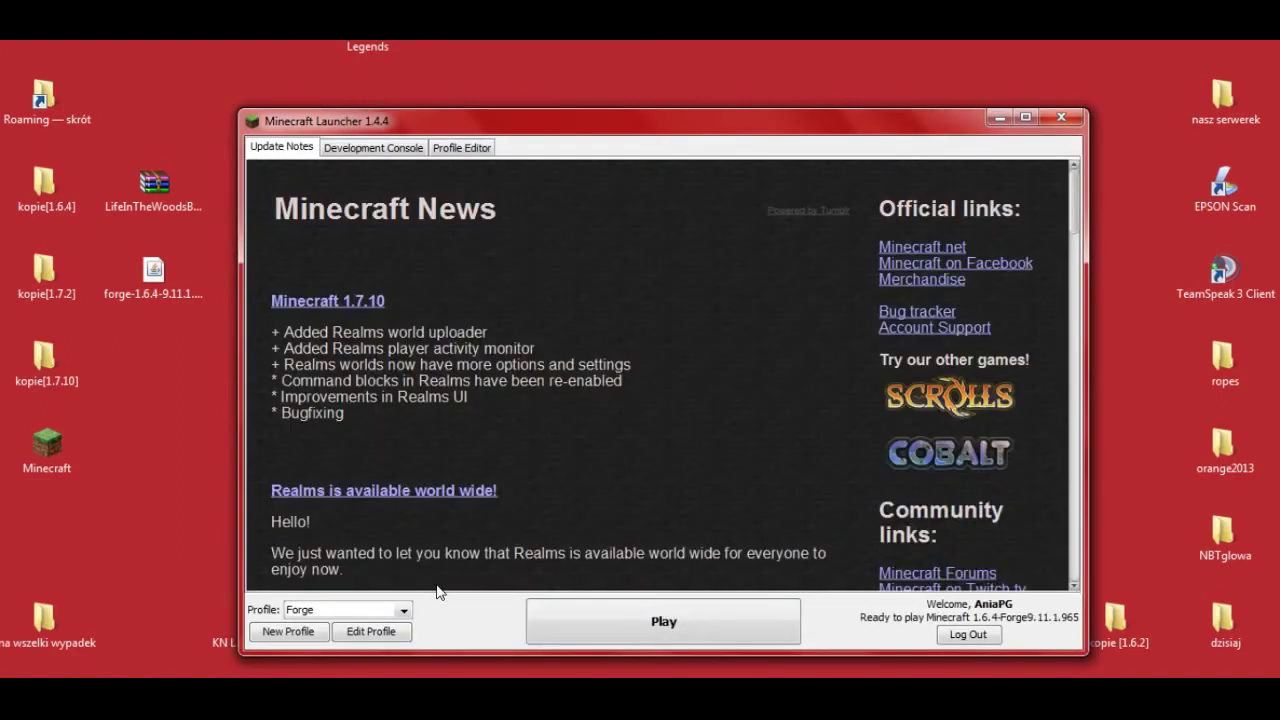
Step: Edit the Forge profile: rename it Forge965, enable the JVM arguments, set them to -Xmx4G and save
left_click(368, 634)
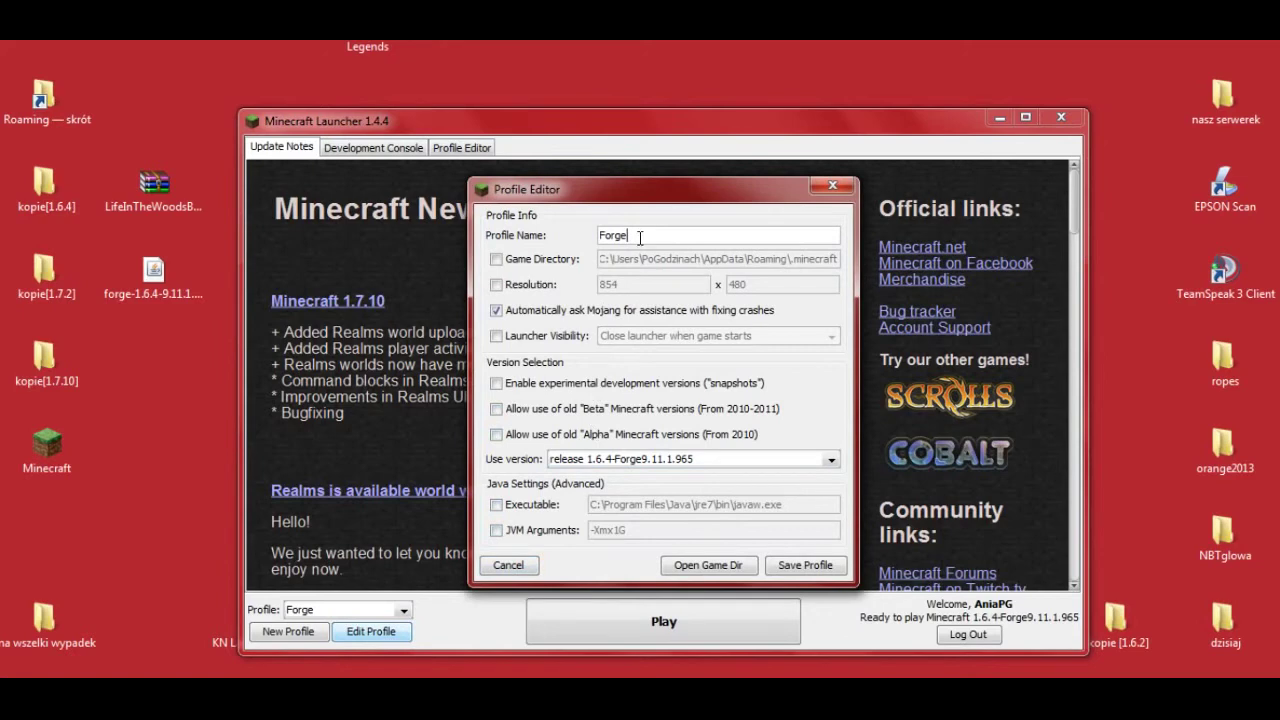
type("5")
left_click(499, 533)
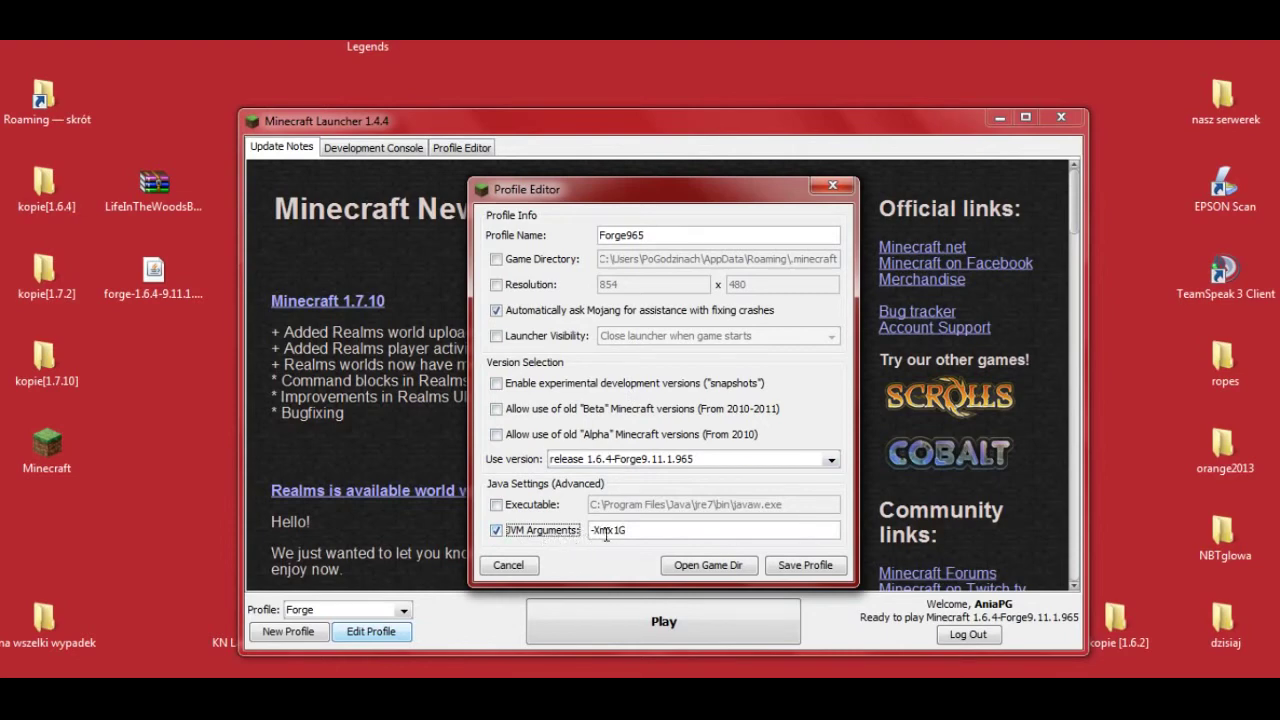
left_click_drag(621, 530, 614, 530)
type("4")
left_click(812, 566)
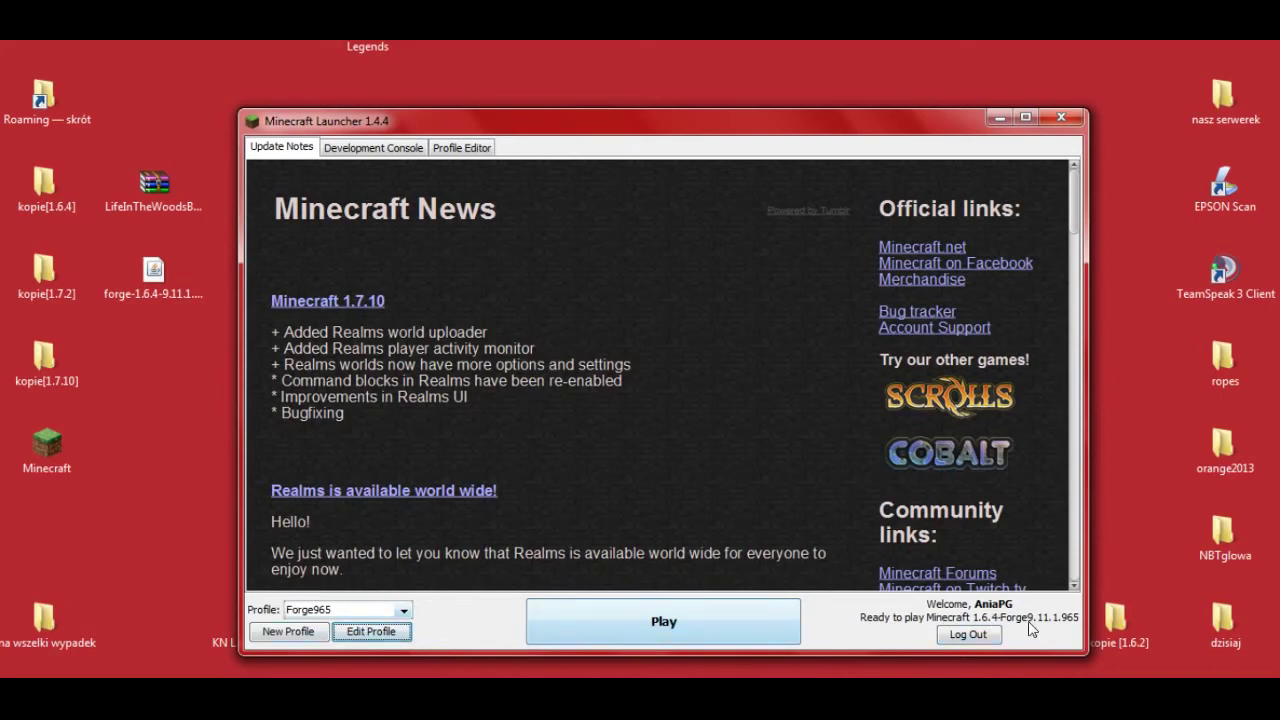
Step: Start the game with the Forge965 profile and look through the list of loaded mods
left_click(688, 621)
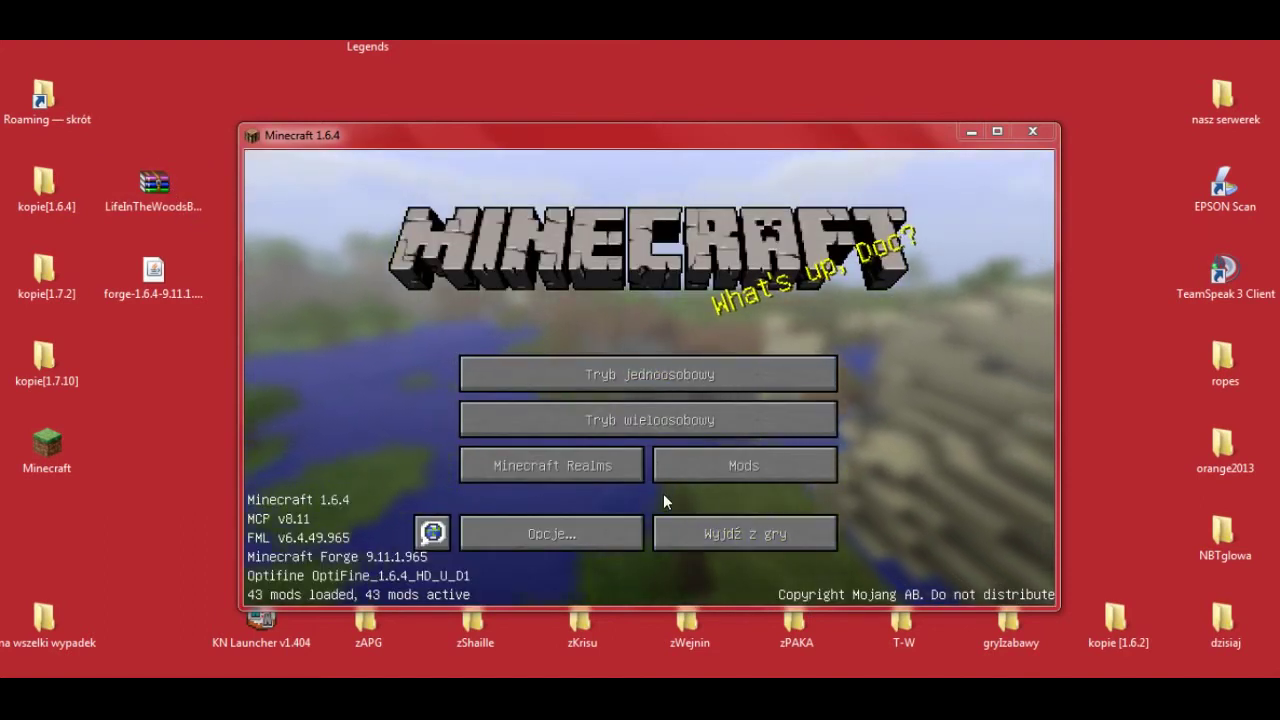
left_click(751, 468)
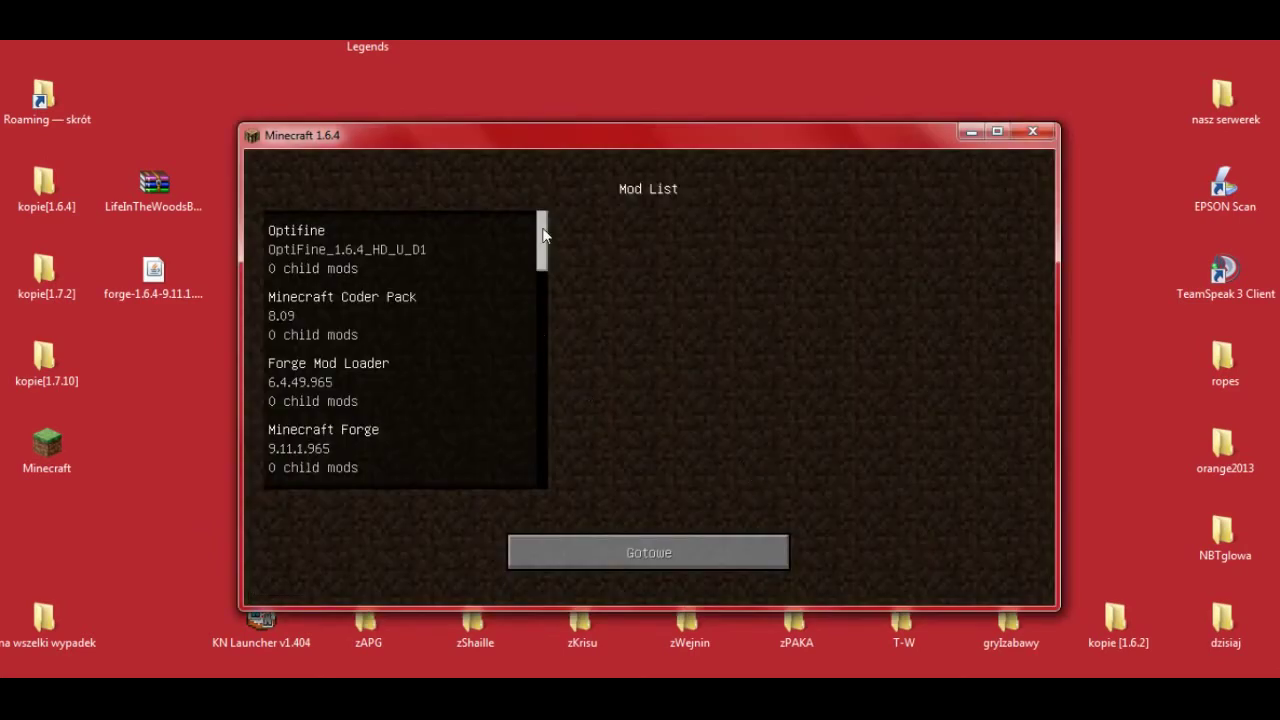
mouse_move(538, 243)
left_mouse_down()
mouse_move(539, 455)
mouse_move(548, 225)
left_mouse_up()
left_click(652, 559)
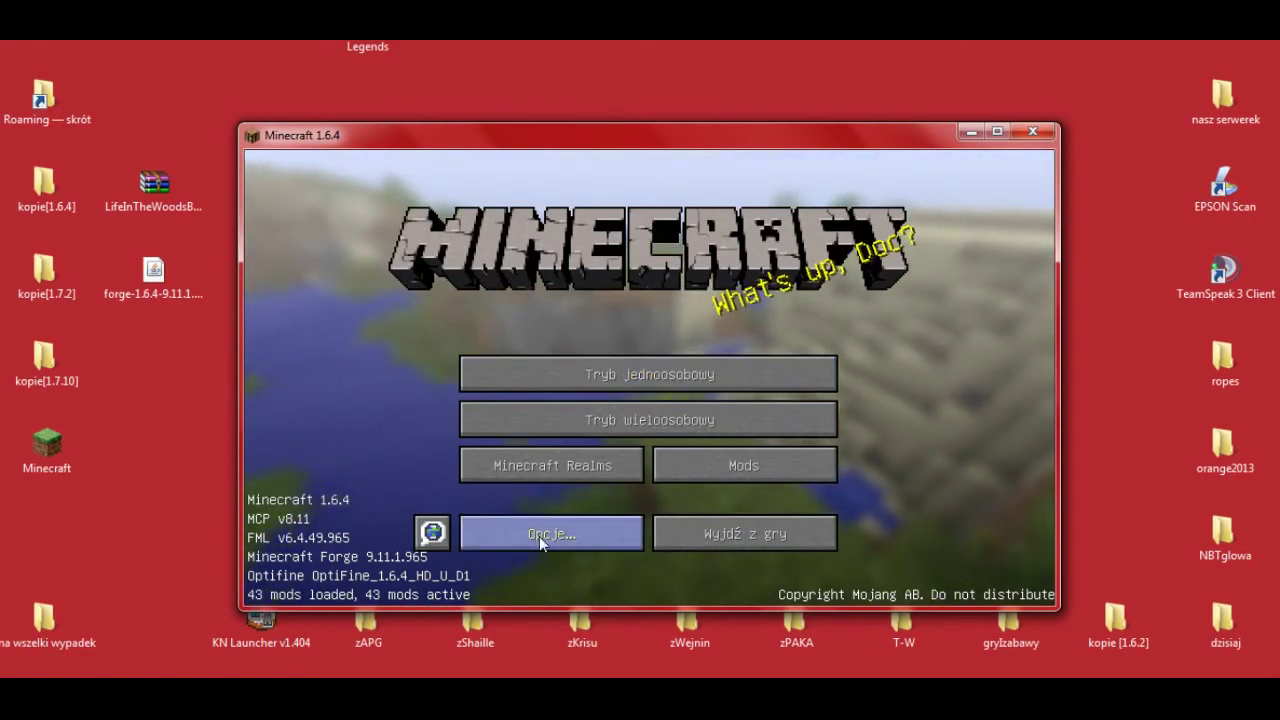
Step: Begin creating a new single-player world with cheats allowed and the bonus chest enabled
left_click(636, 385)
left_click(795, 528)
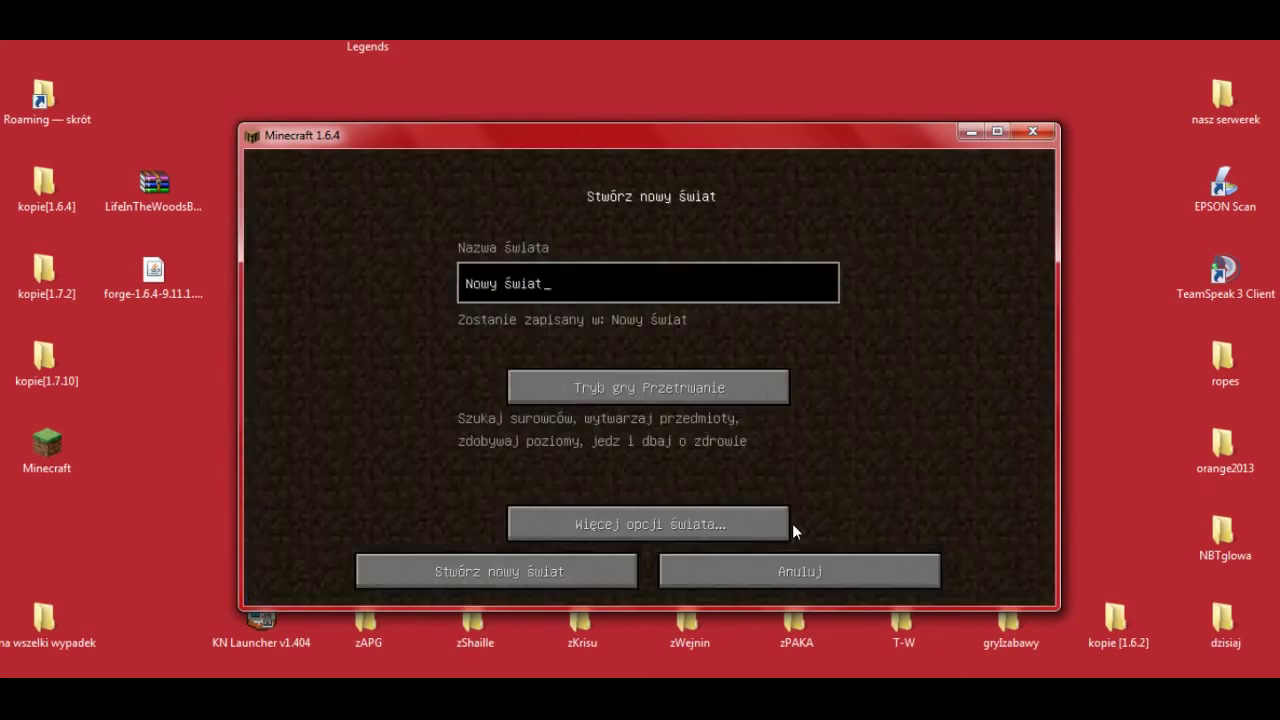
left_click(650, 525)
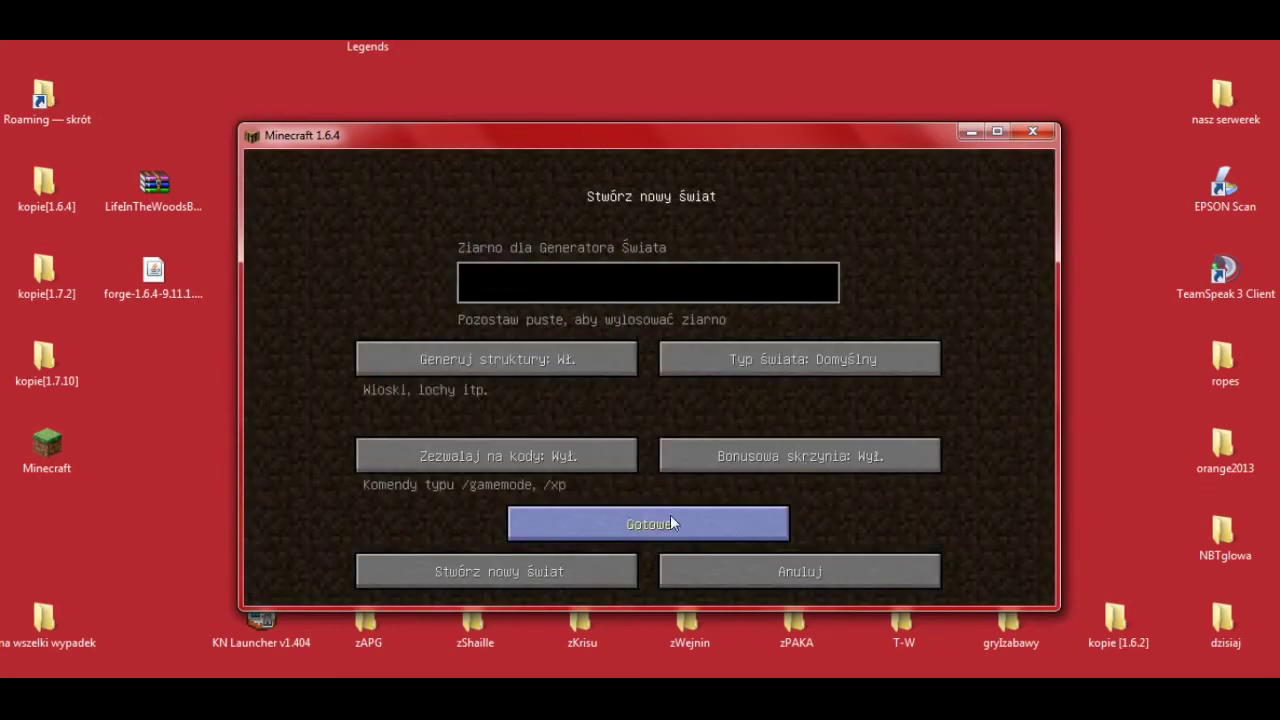
left_click(497, 466)
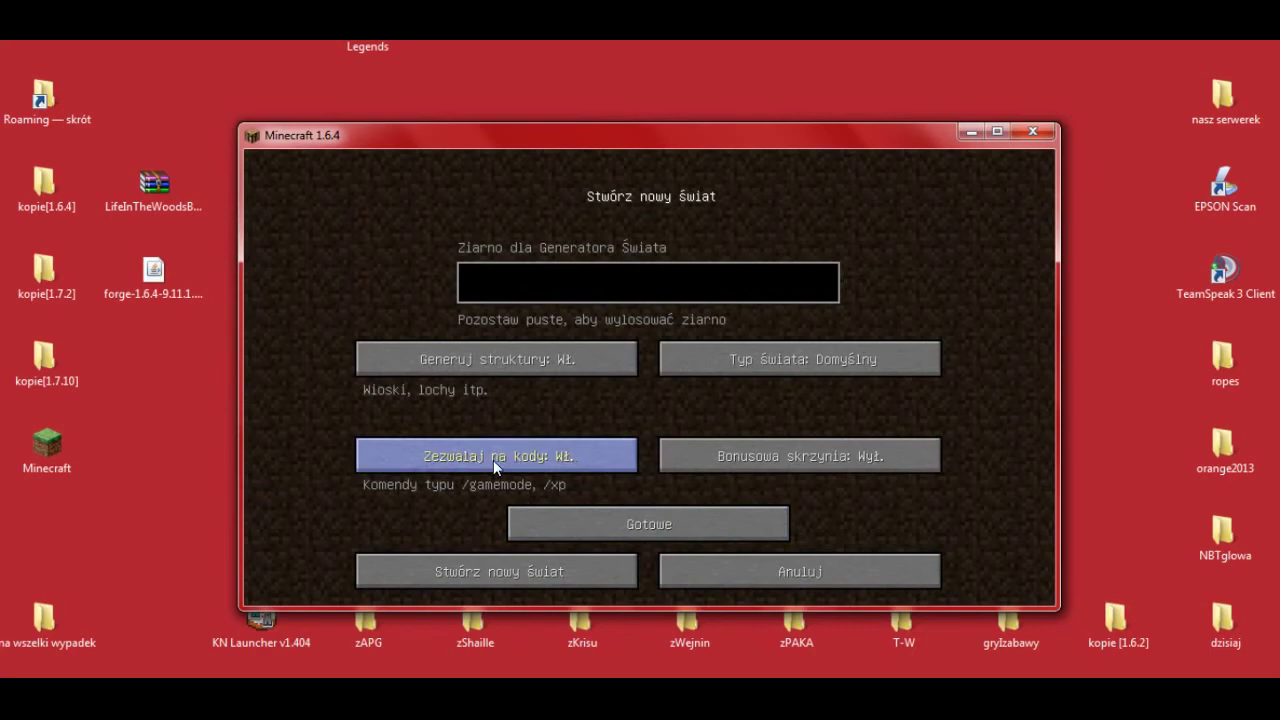
left_click(848, 462)
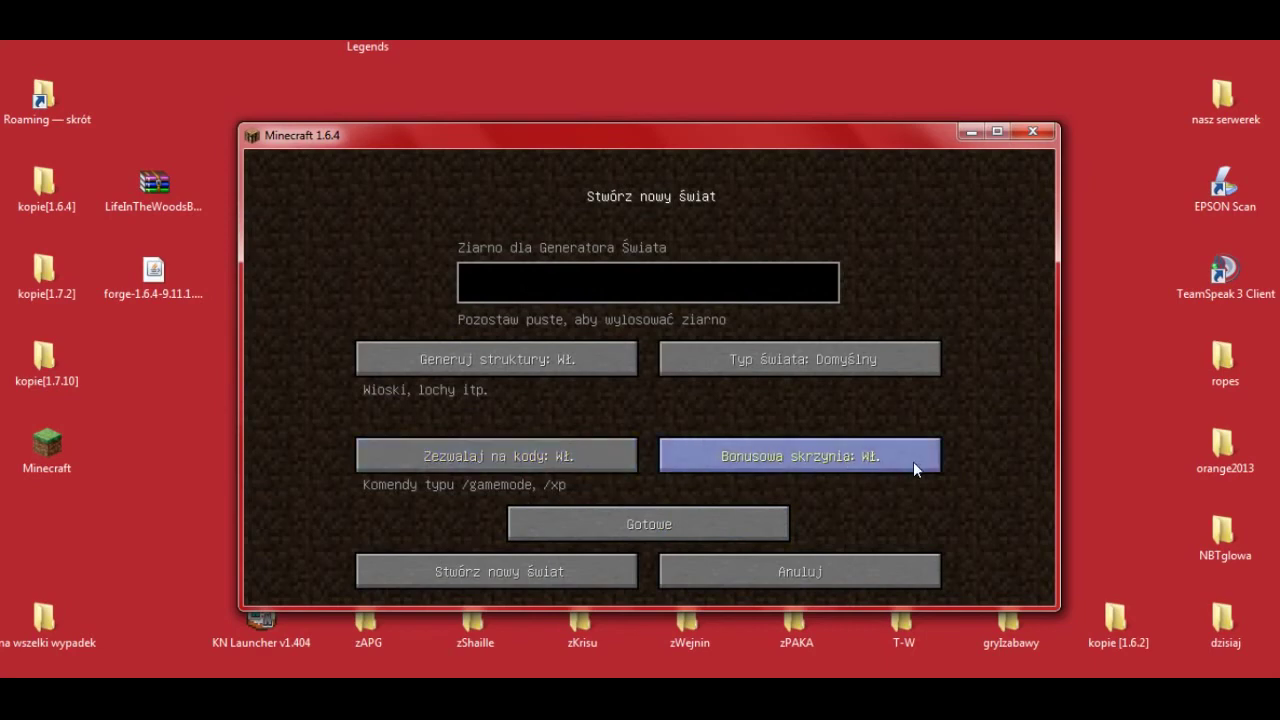
Step: Set the world type to Biomes O' Plenty and create the world
left_click(797, 362)
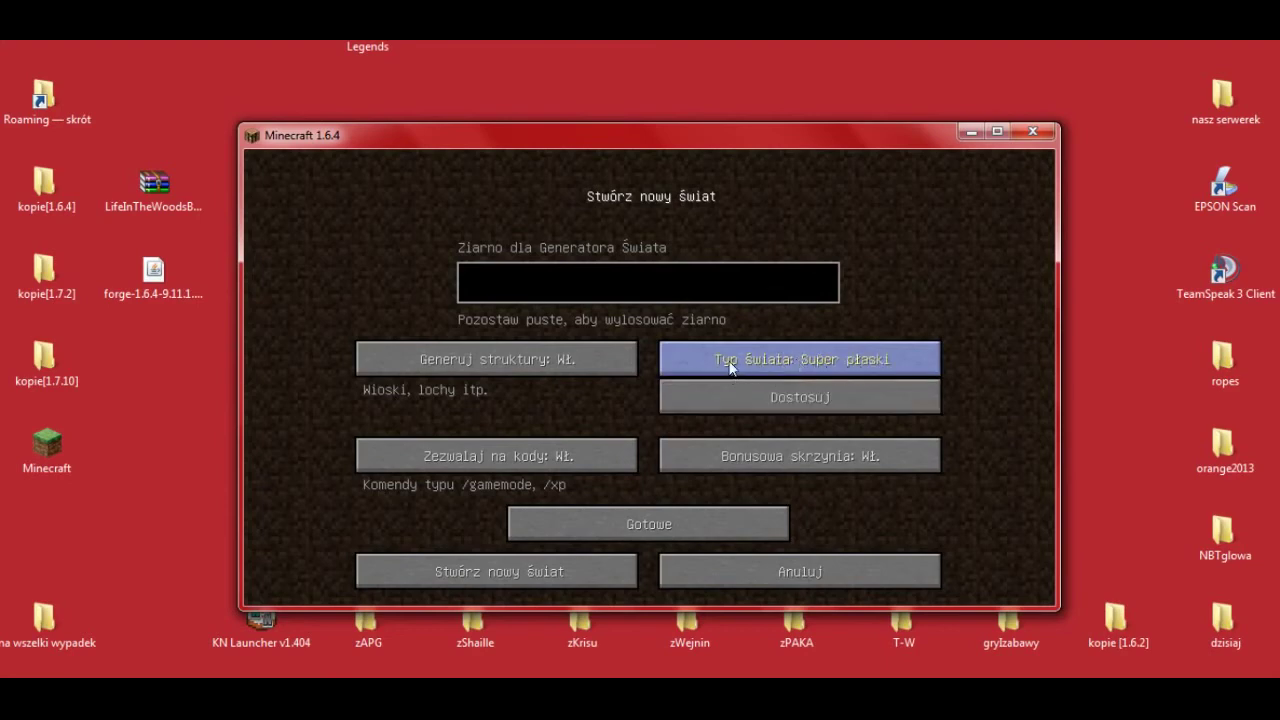
left_click(791, 357)
left_click(779, 363)
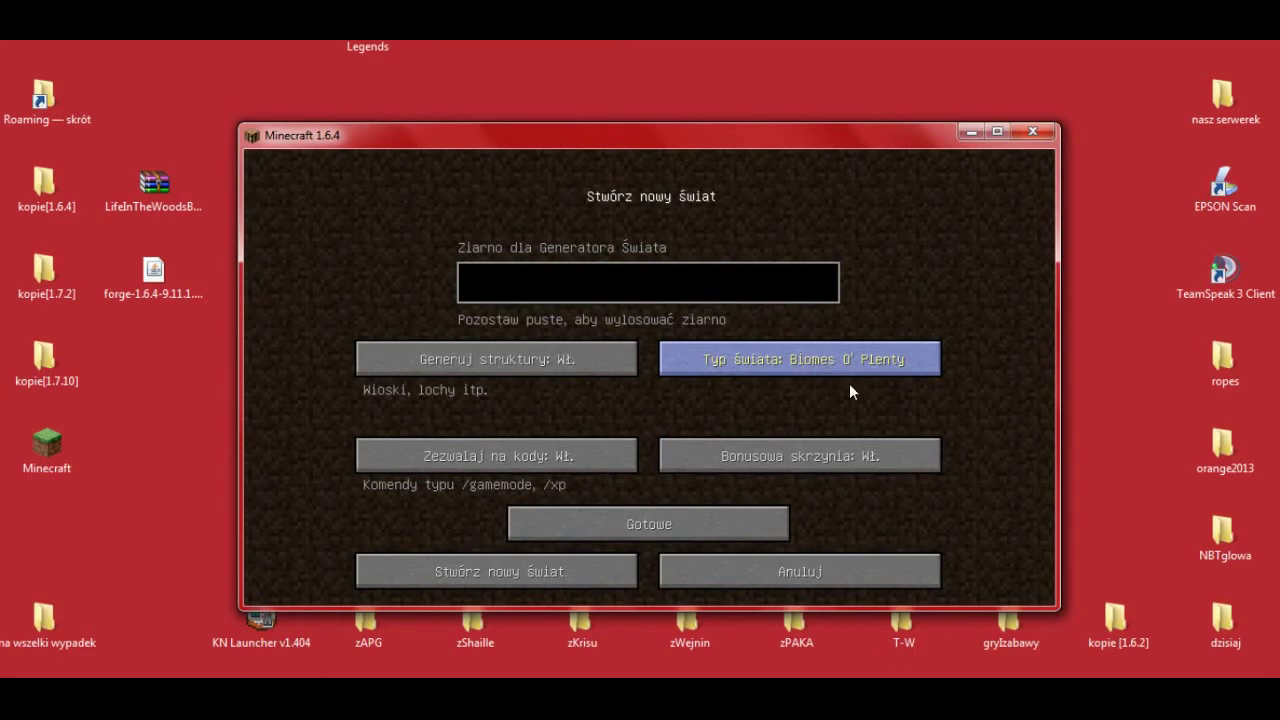
left_click(645, 518)
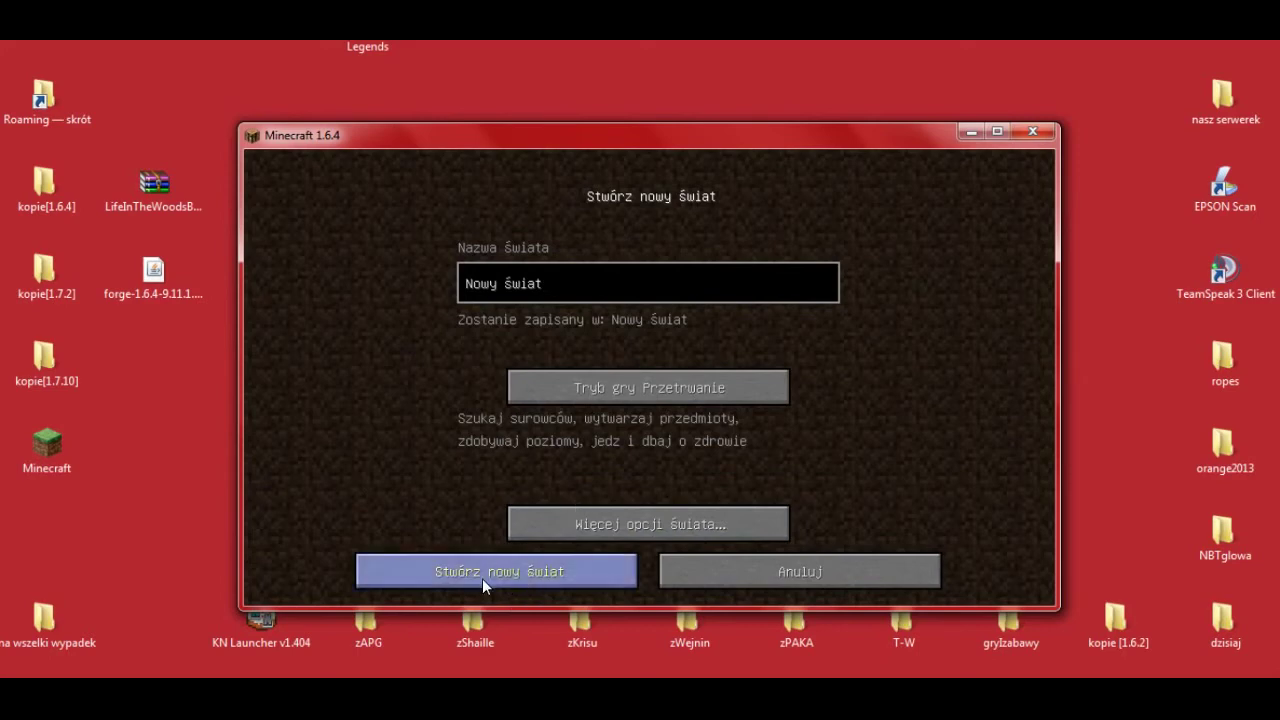
left_click(489, 577)
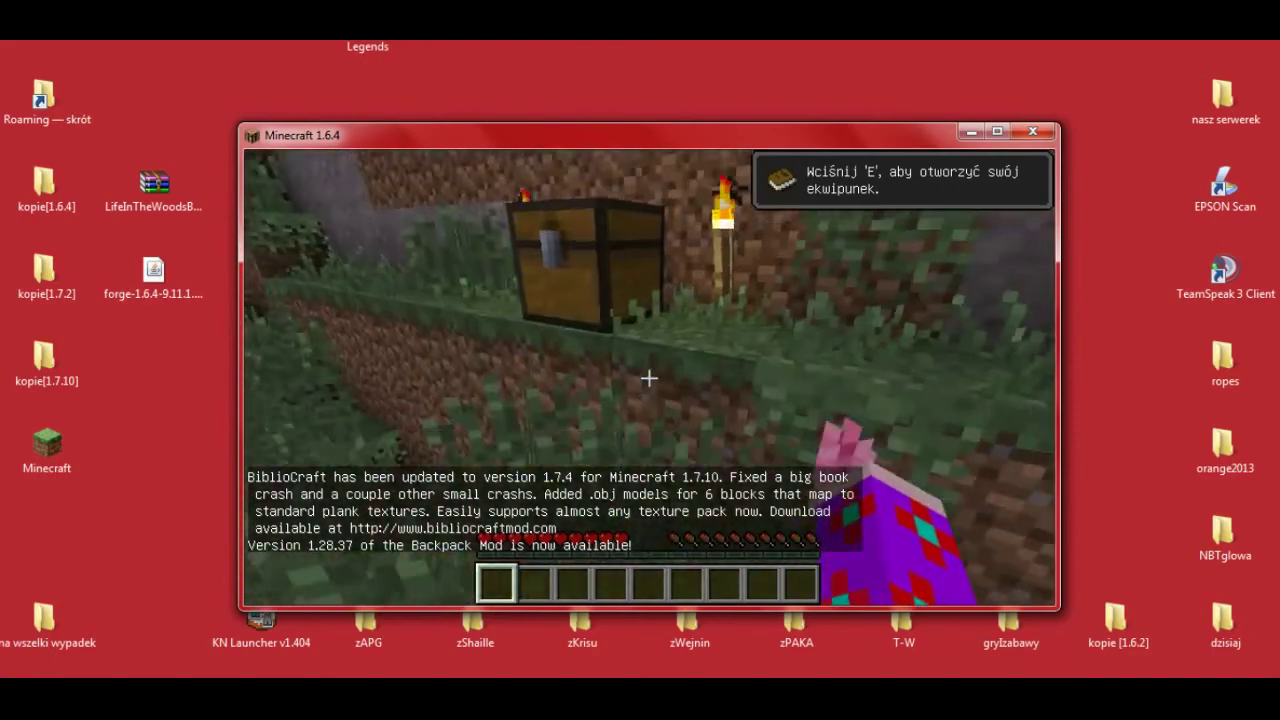
Step: Collect the bonus chest's items and mine the nearby stone with the stone pickaxe, checking the mined block in the inventory
left_click(649, 378)
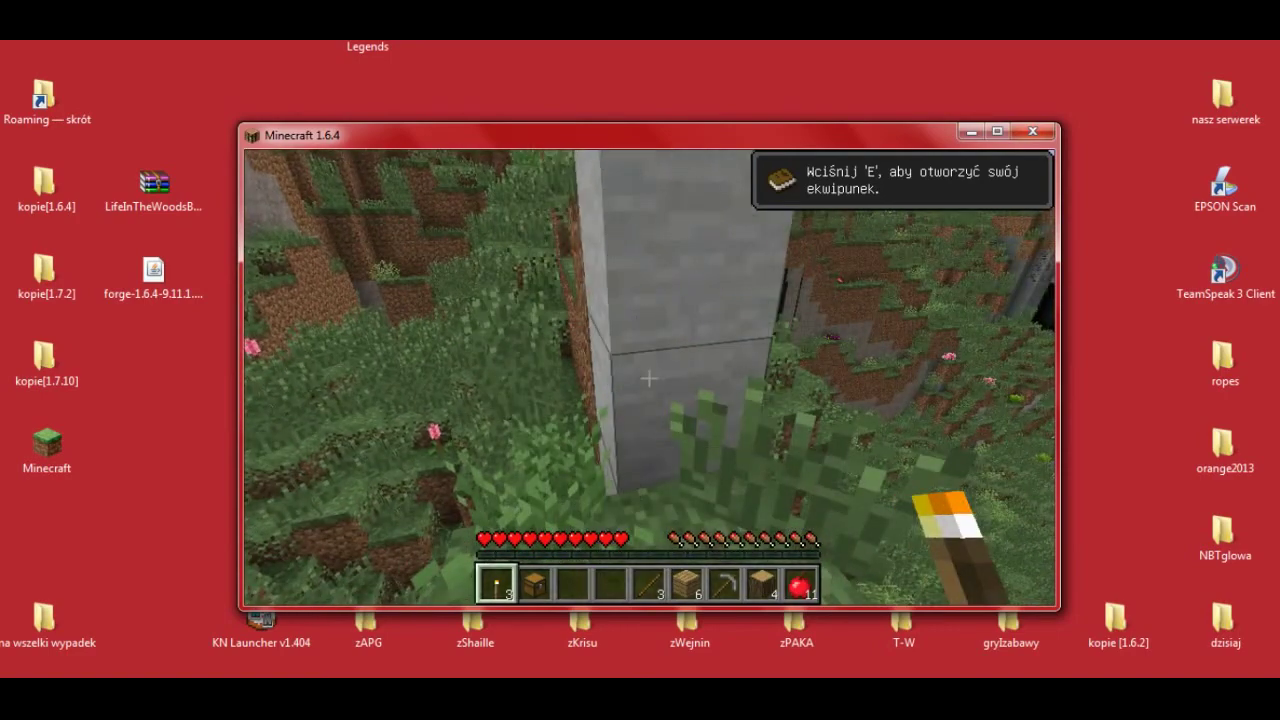
scroll(649, 378, "down", 6)
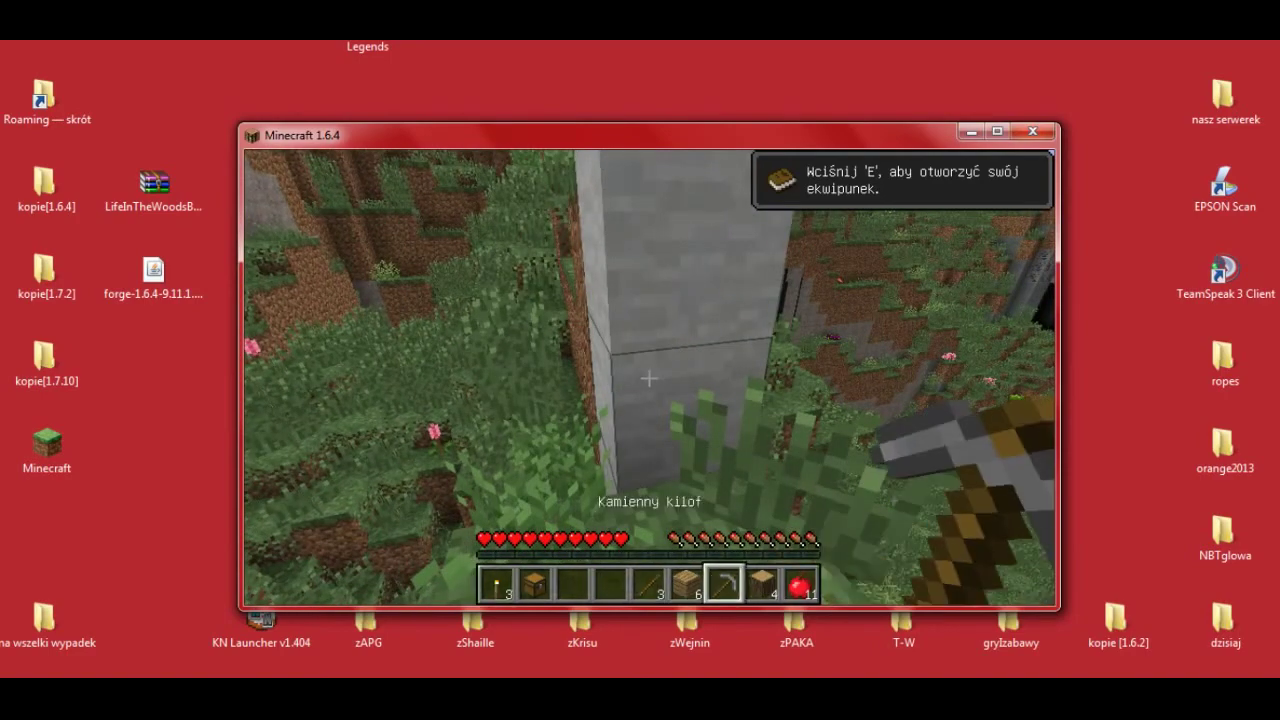
left_click(649, 378)
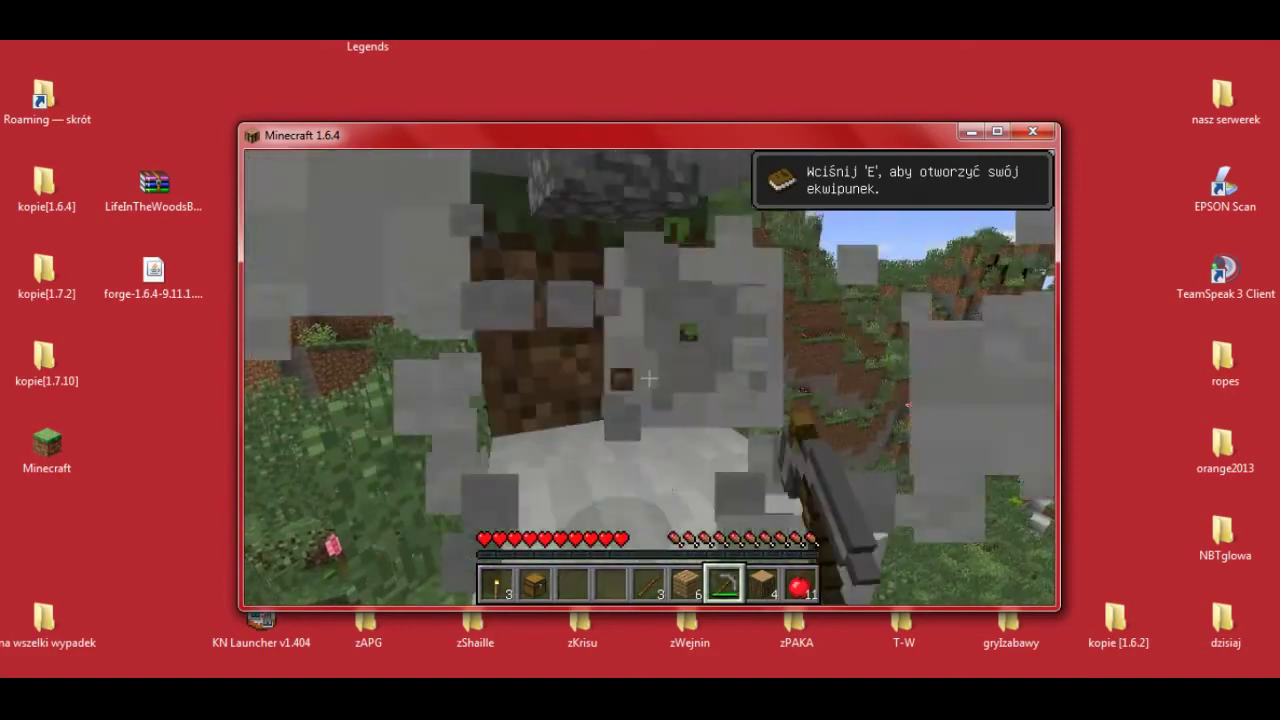
key("e")
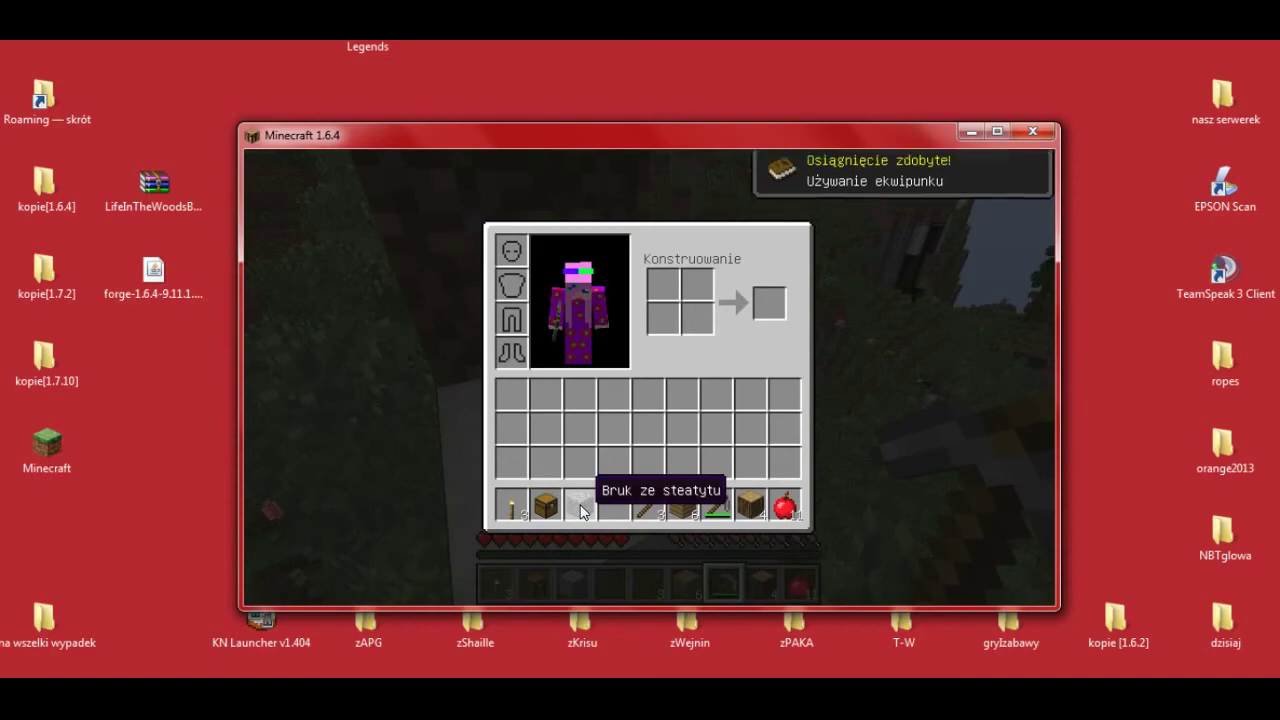
key("e")
left_click(649, 378)
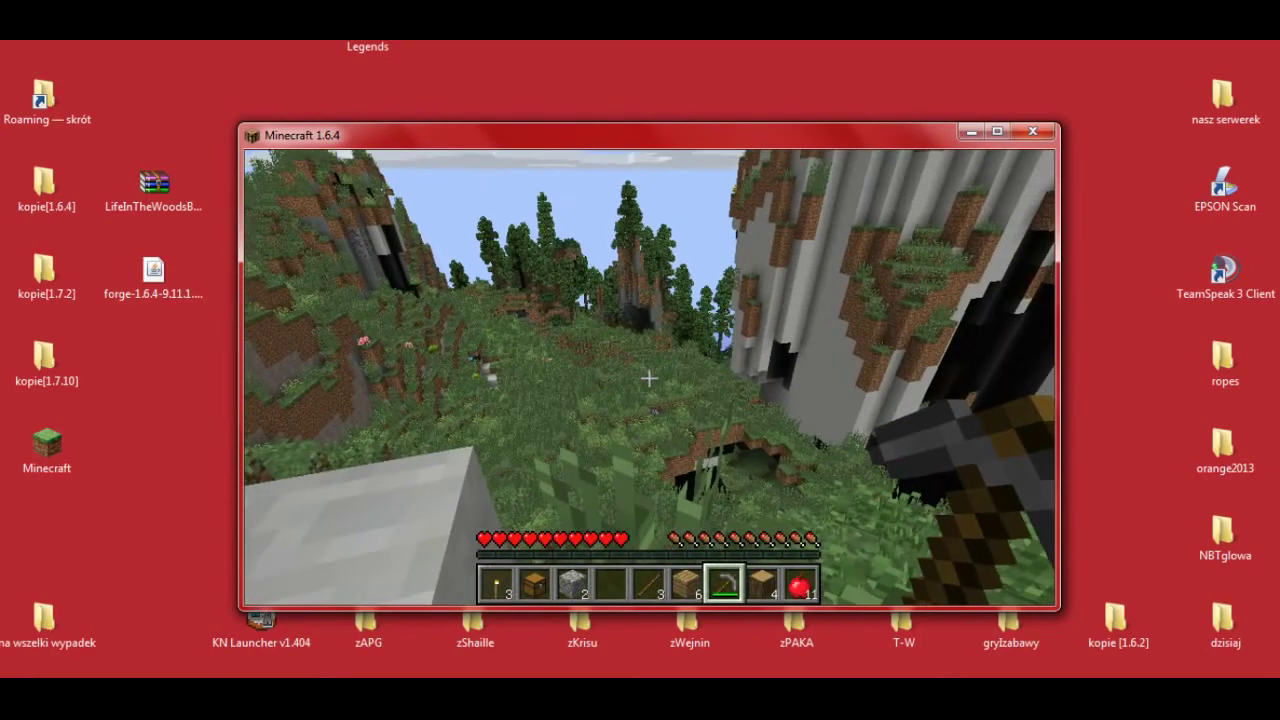
Step: Switch the player to creative mode with the command /gamemode 1
key("slash")
type("gam")
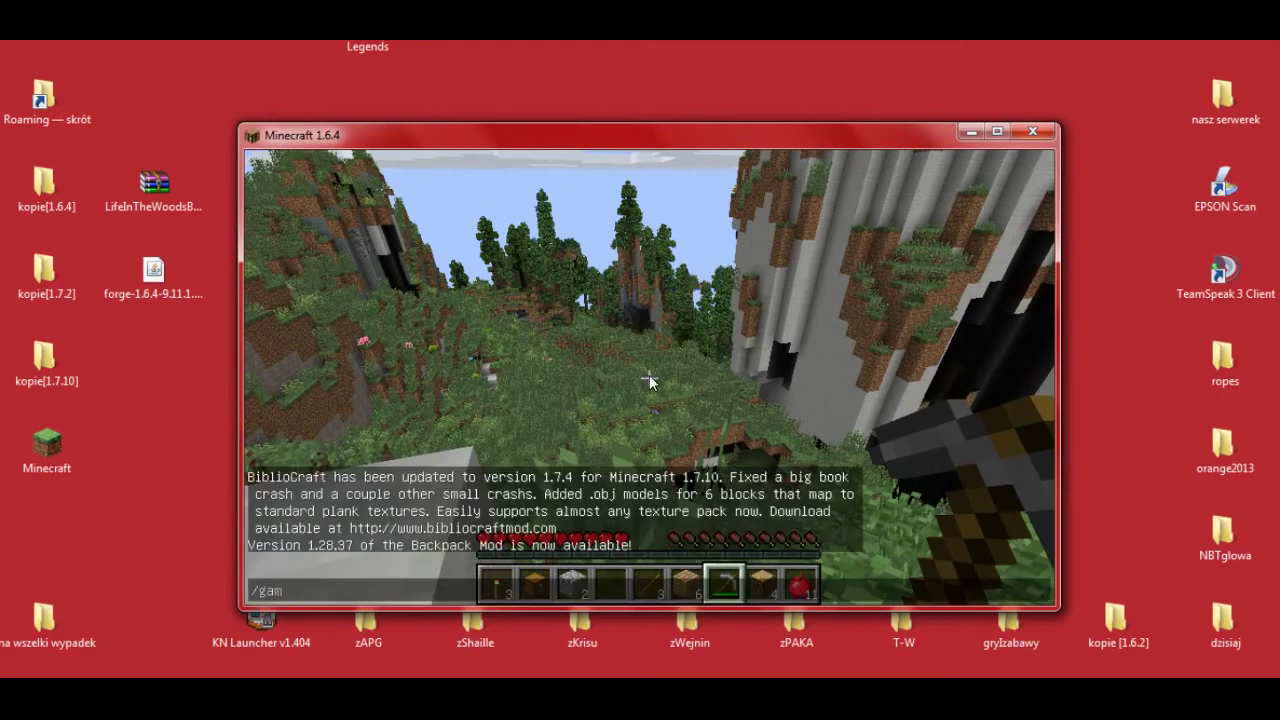
type("emode 1")
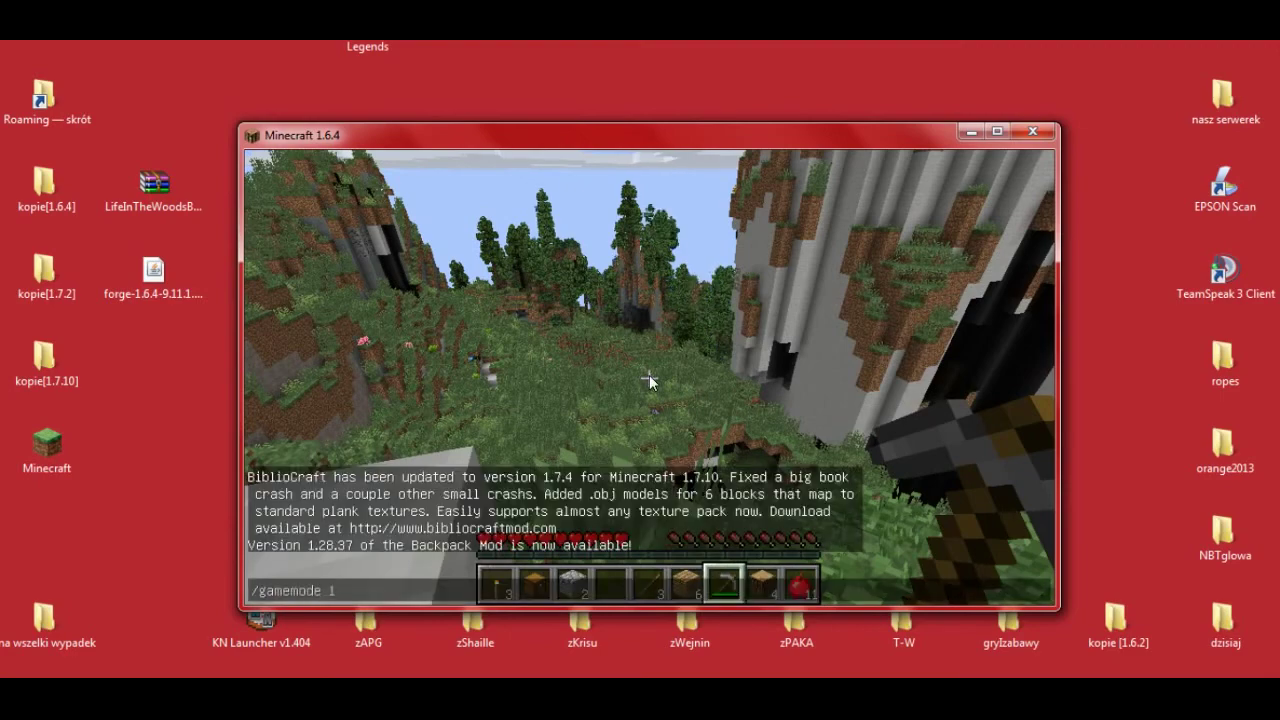
key("Return")
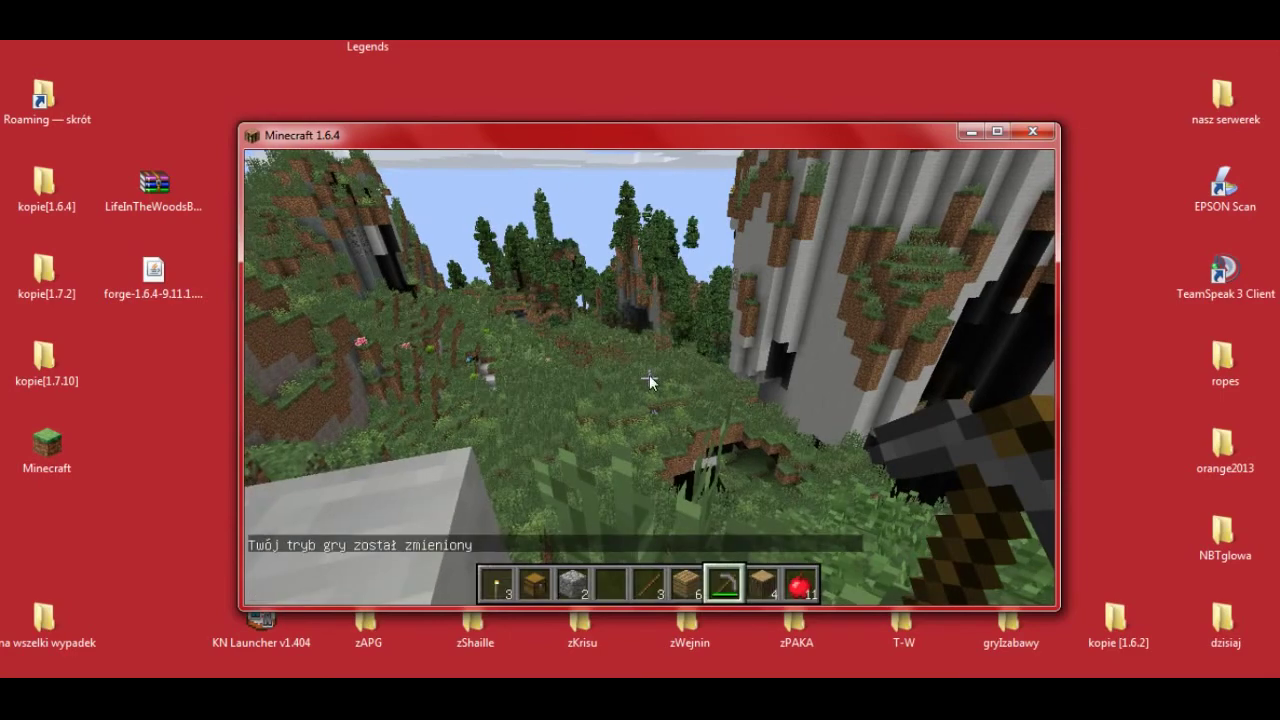
Step: Look through all three pages of the creative inventory to examine the item categories added by the mods
key("e")
left_click(816, 174)
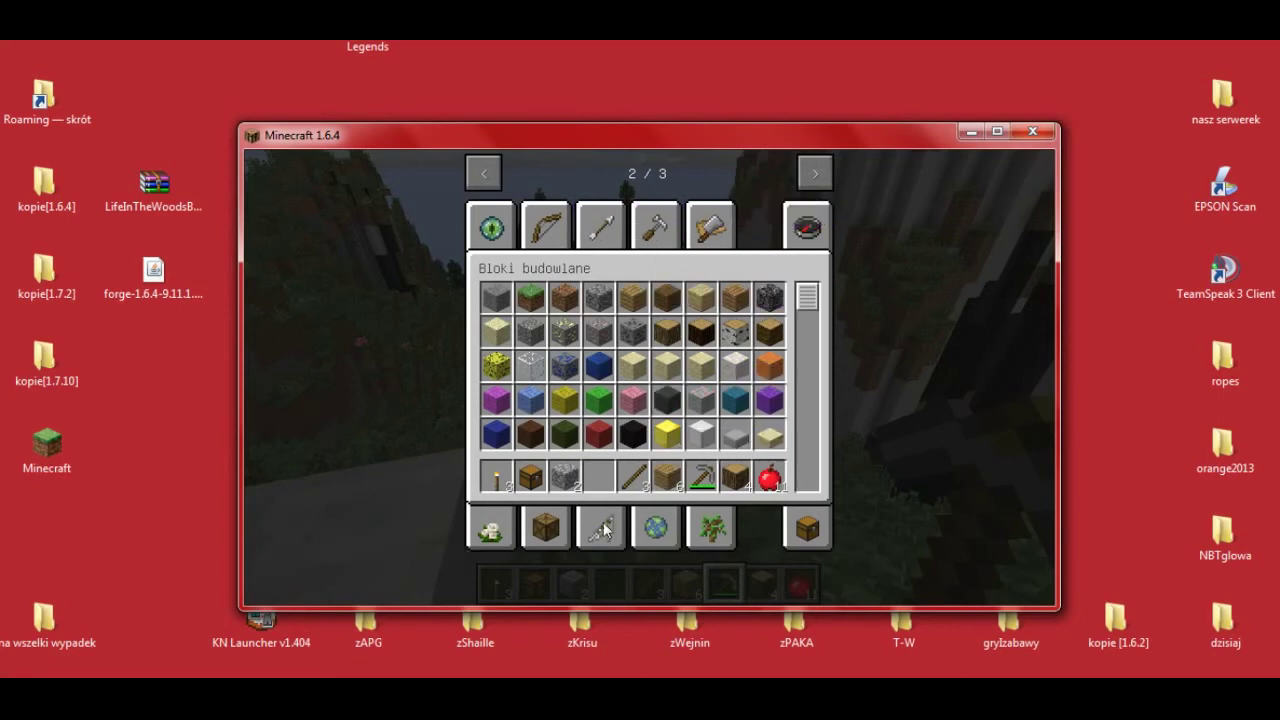
left_click(815, 173)
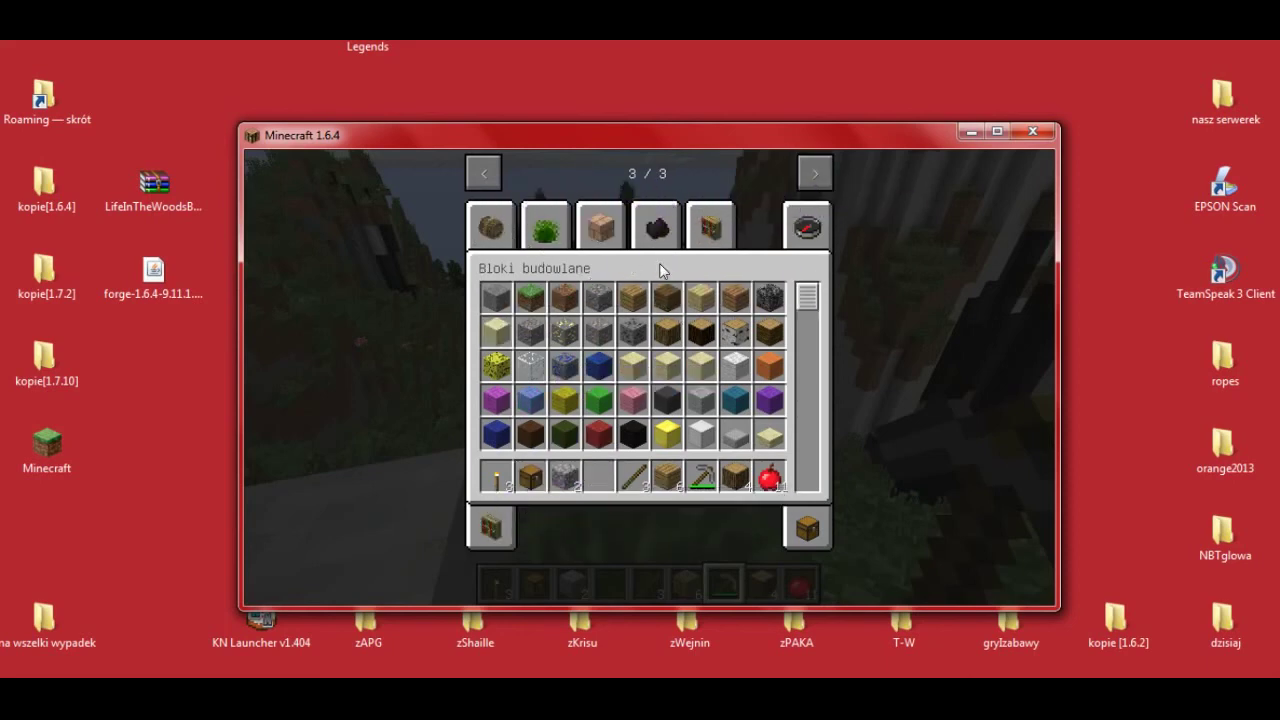
key("e")
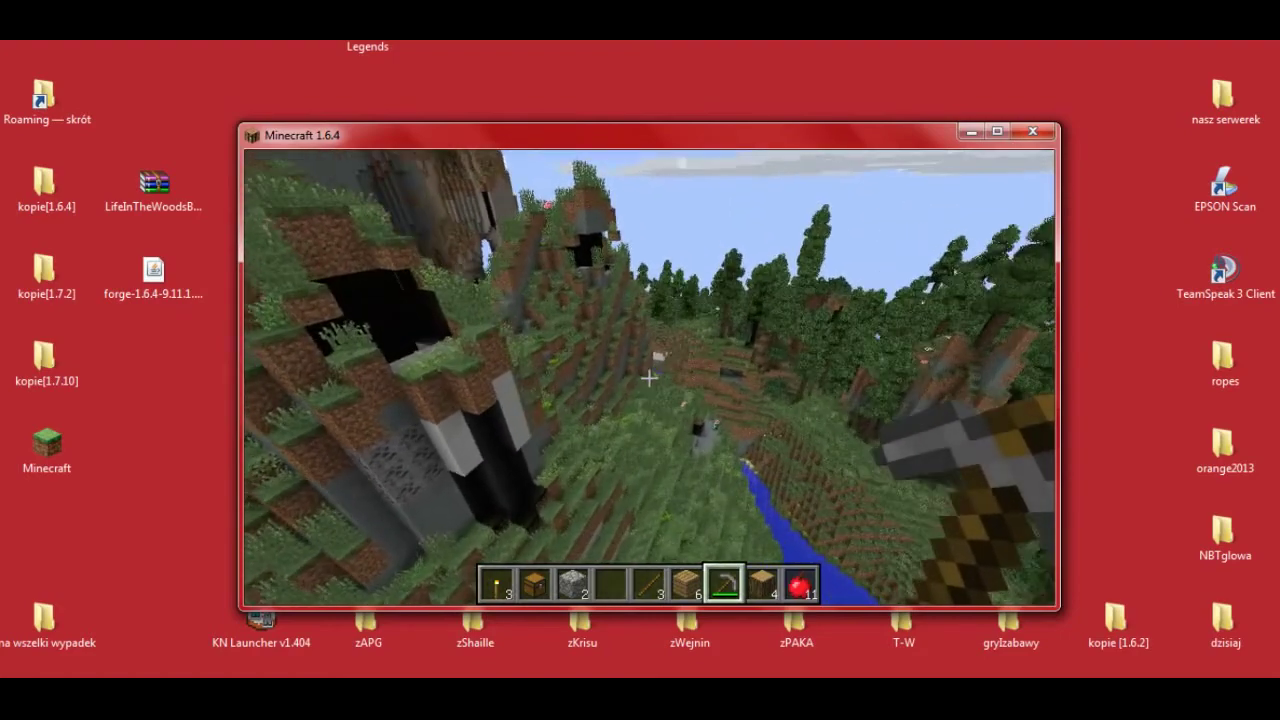
Step: Open the in-game crafting guide, enlarge its window to show three recipes per row, and browse the recipe list
key("g")
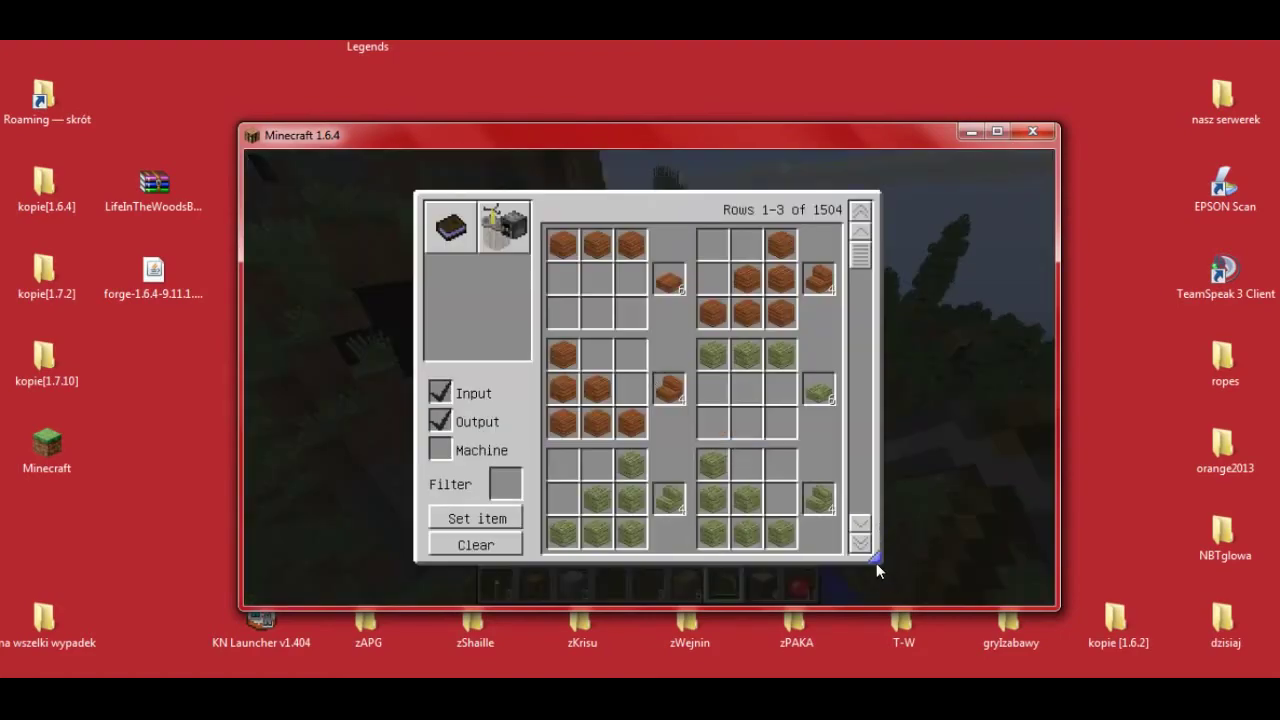
left_click_drag(875, 557, 1009, 584)
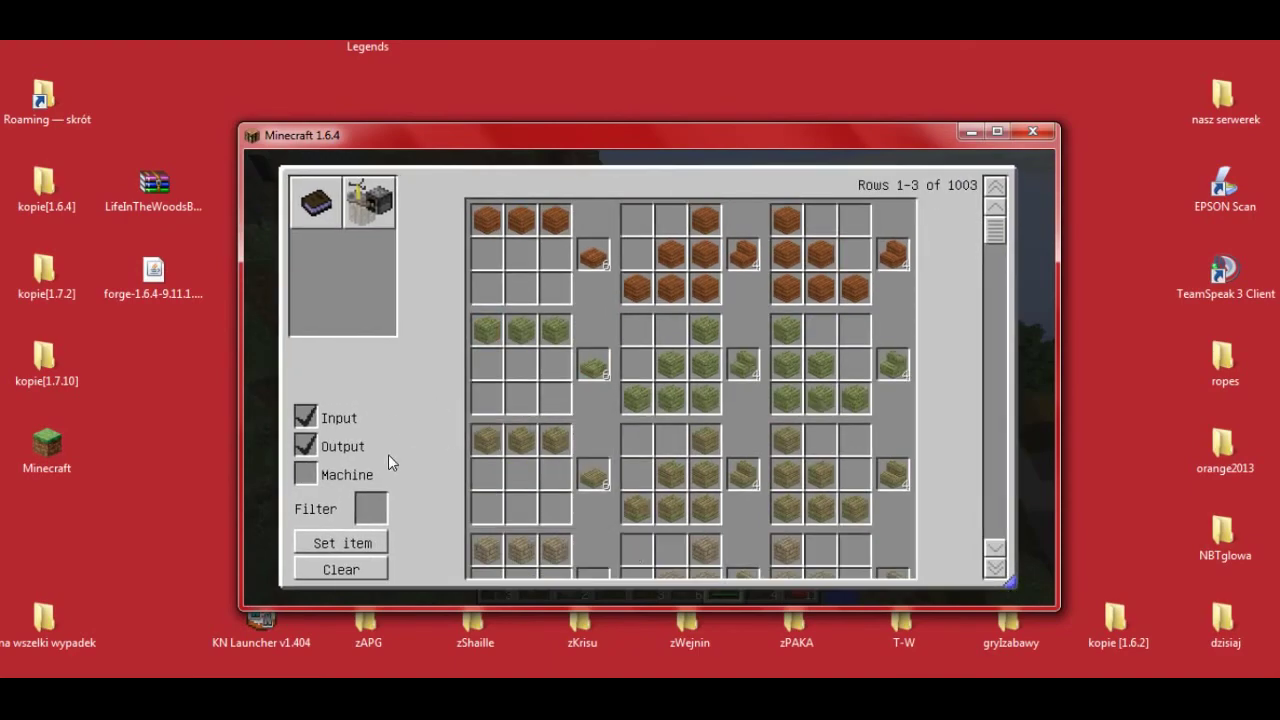
scroll(585, 465, "down", 16)
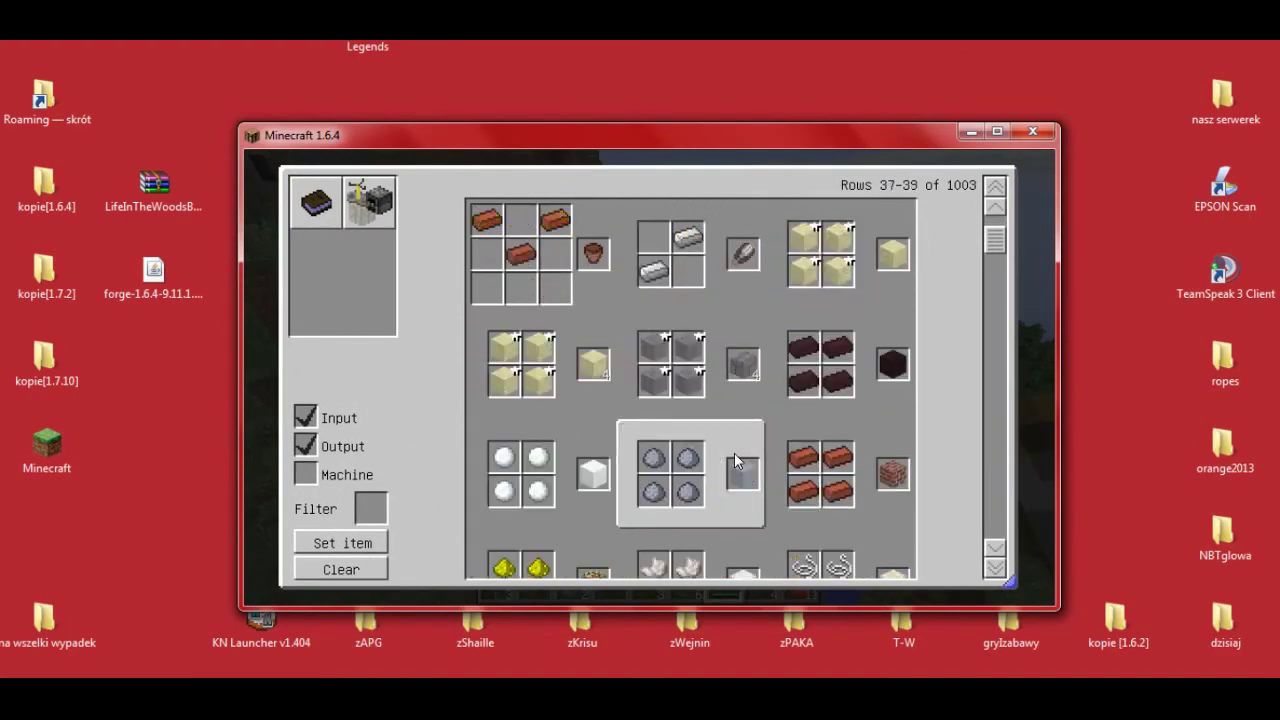
scroll(735, 460, "up", 16)
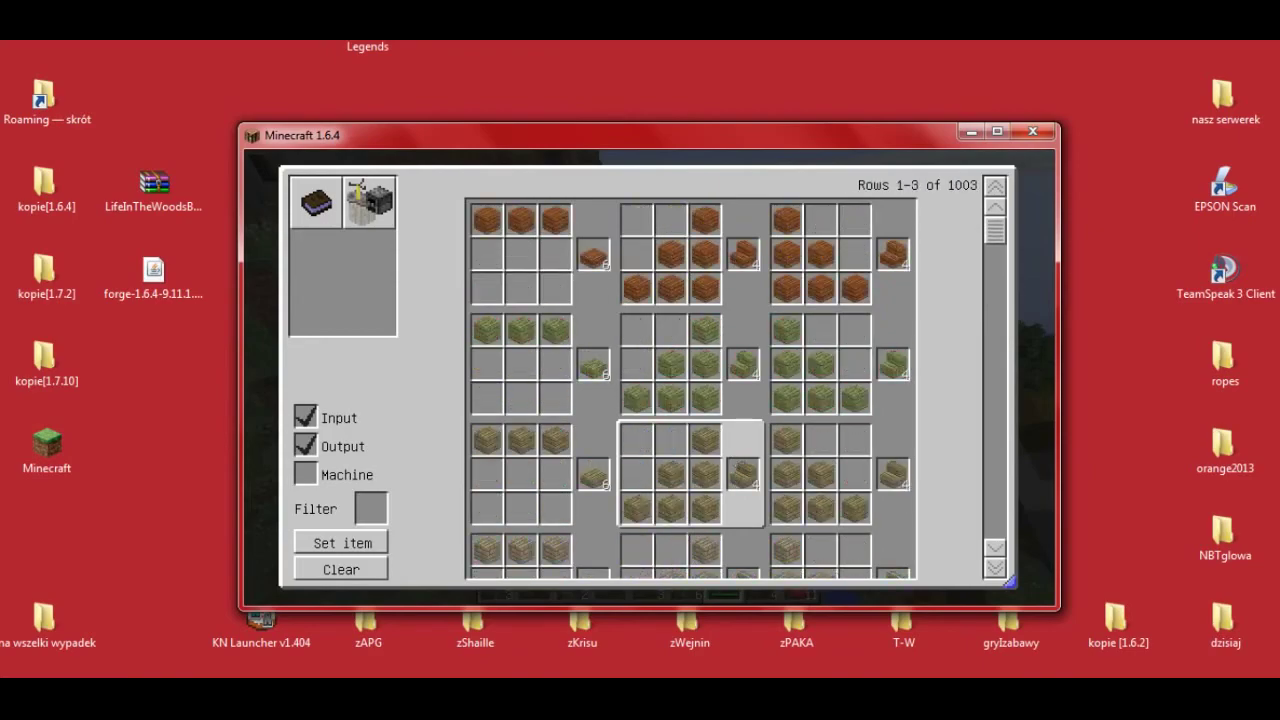
key("Escape")
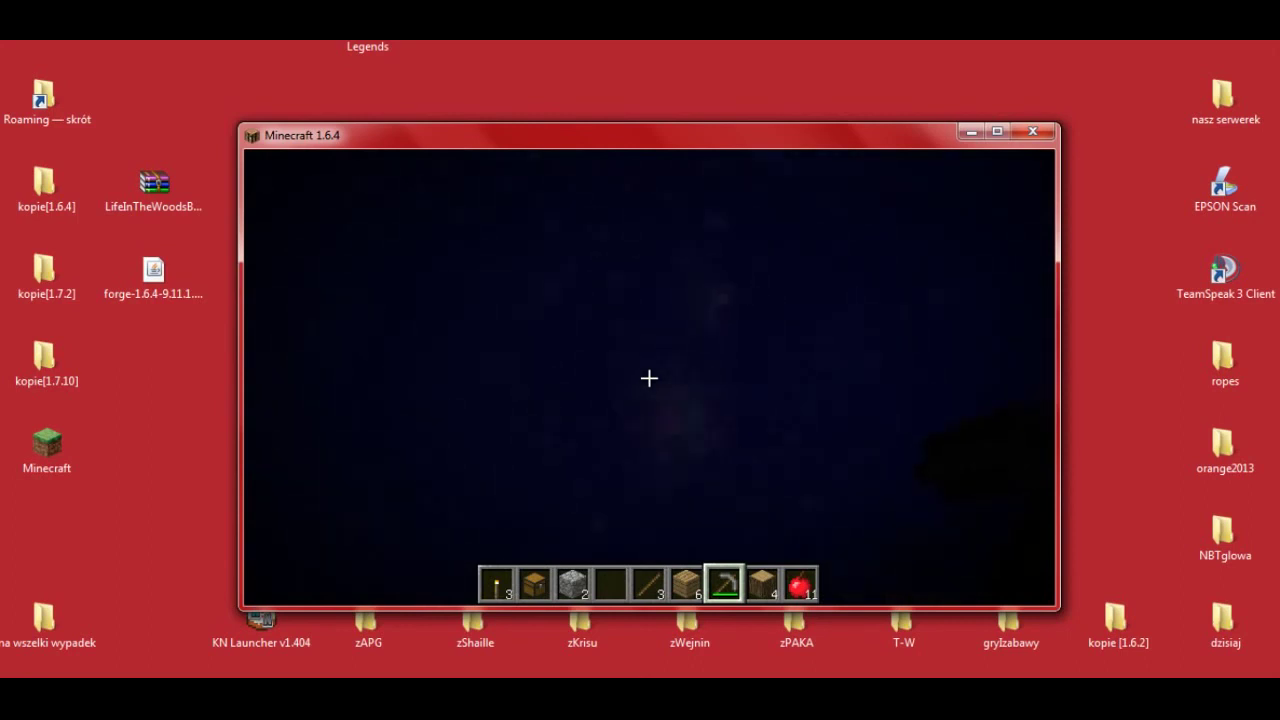
Step: Swim up to the lake's surface and travel across to the sandy shore beside the purple flowers
key("space")
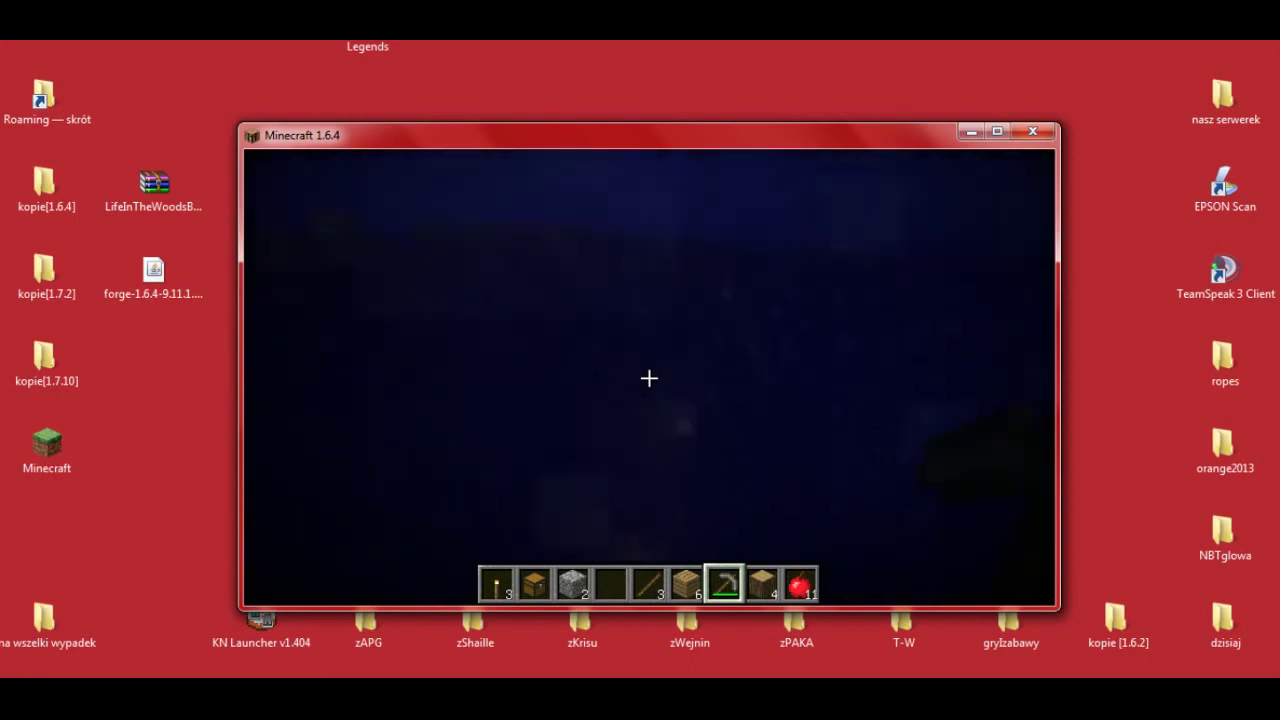
key("w")
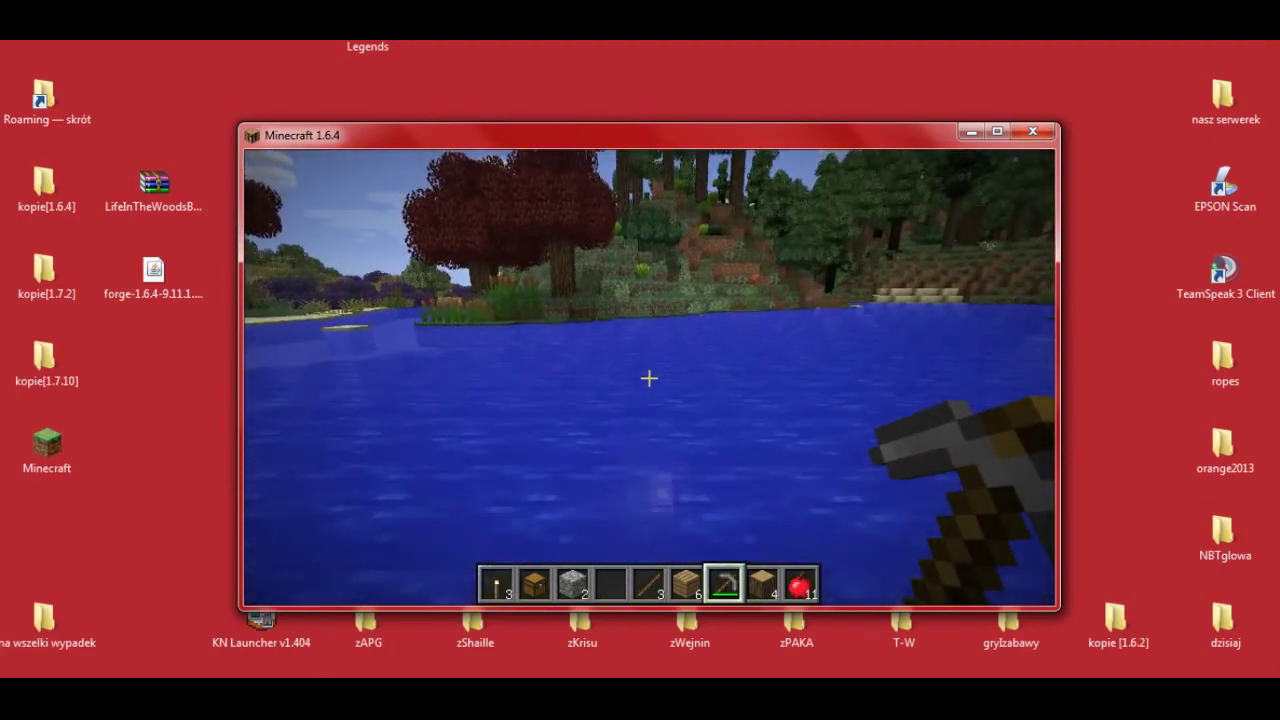
key("w")
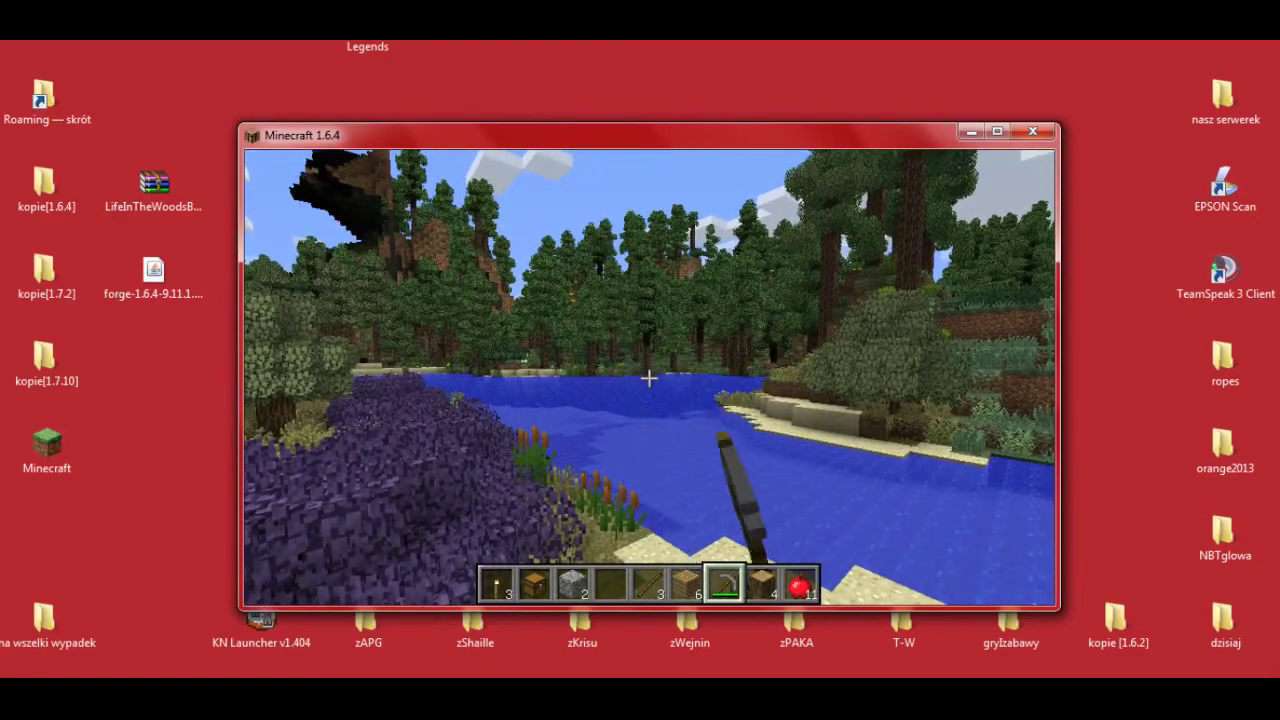
left_click(649, 378)
left_click(649, 378)
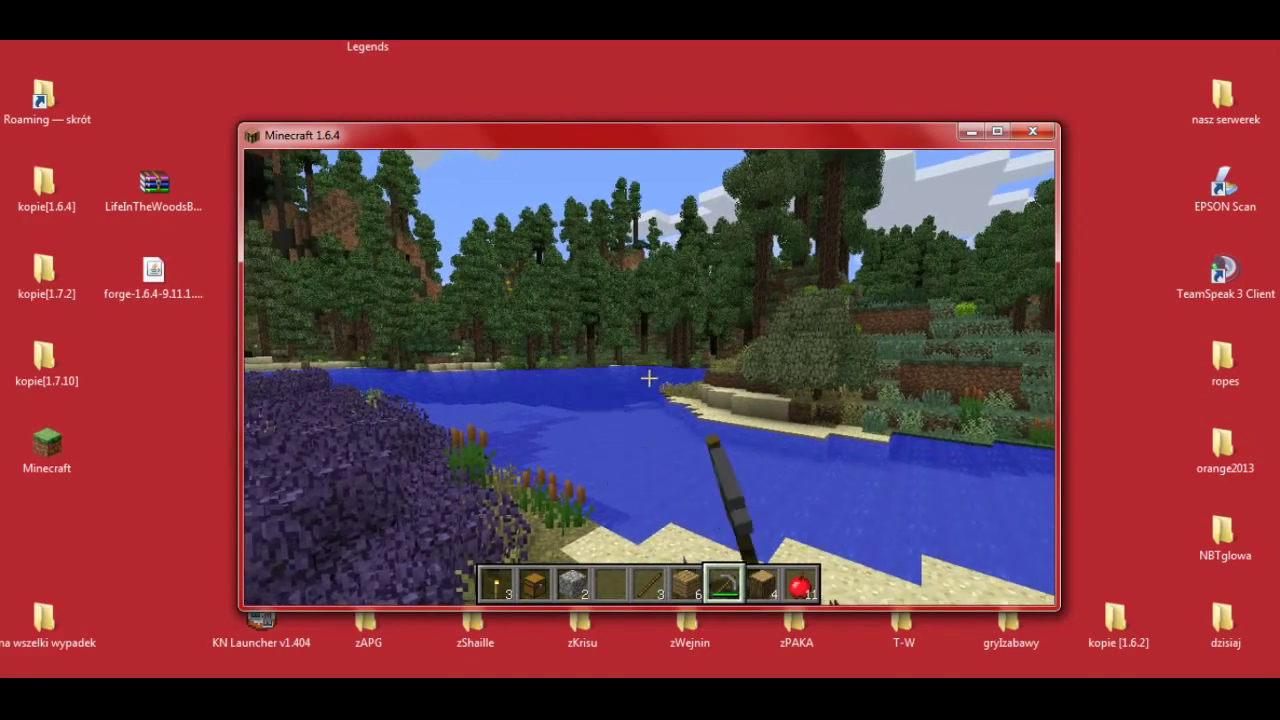
left_click(649, 378)
left_click(649, 378)
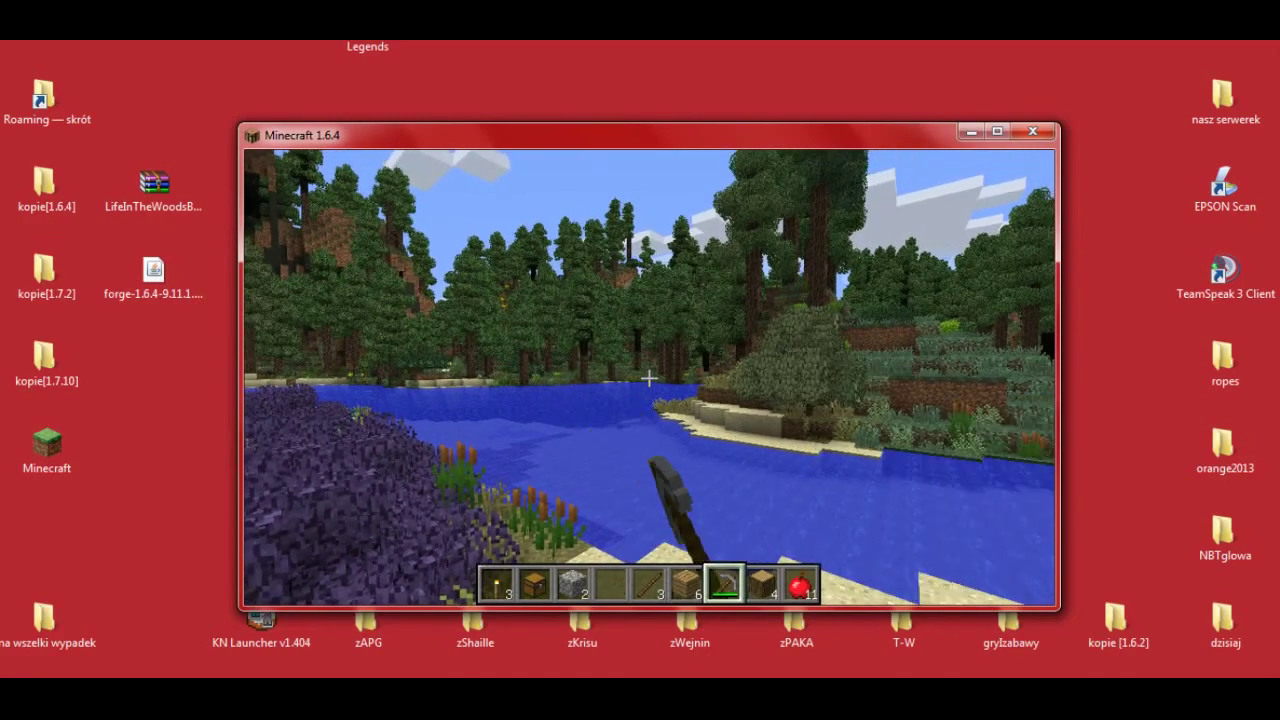
left_click(649, 378)
left_click(649, 378)
left_click(649, 378)
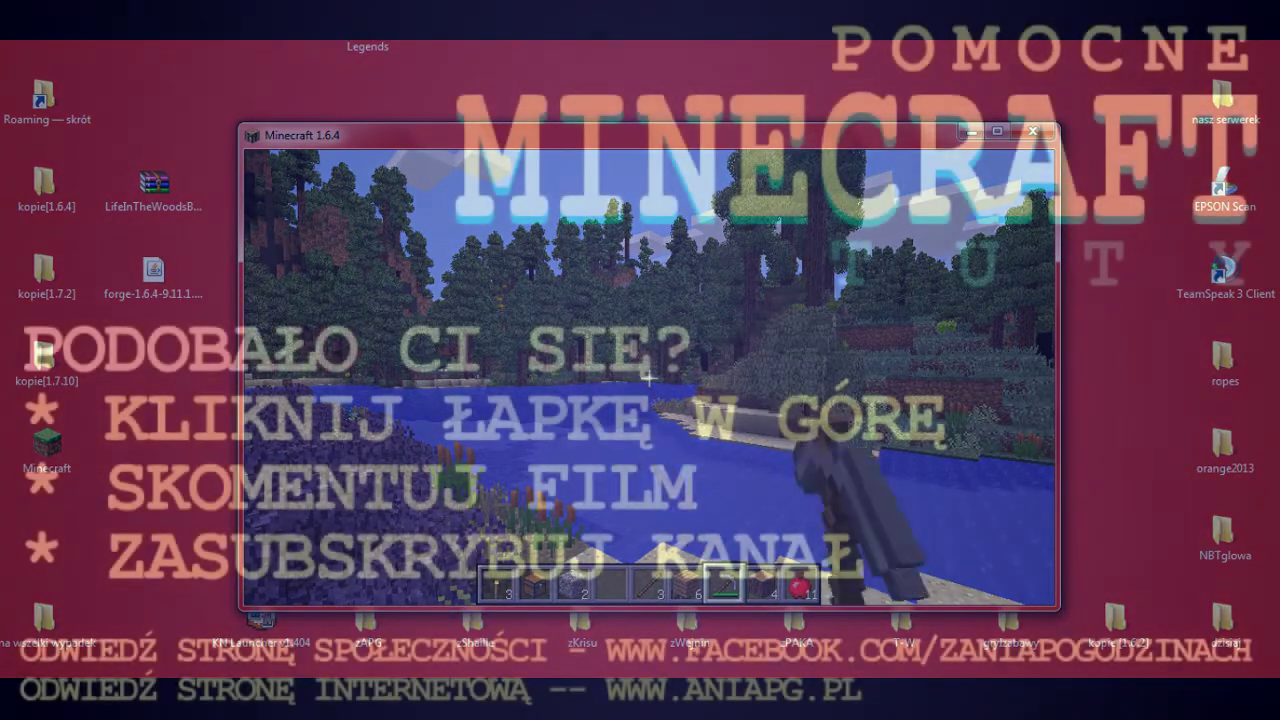